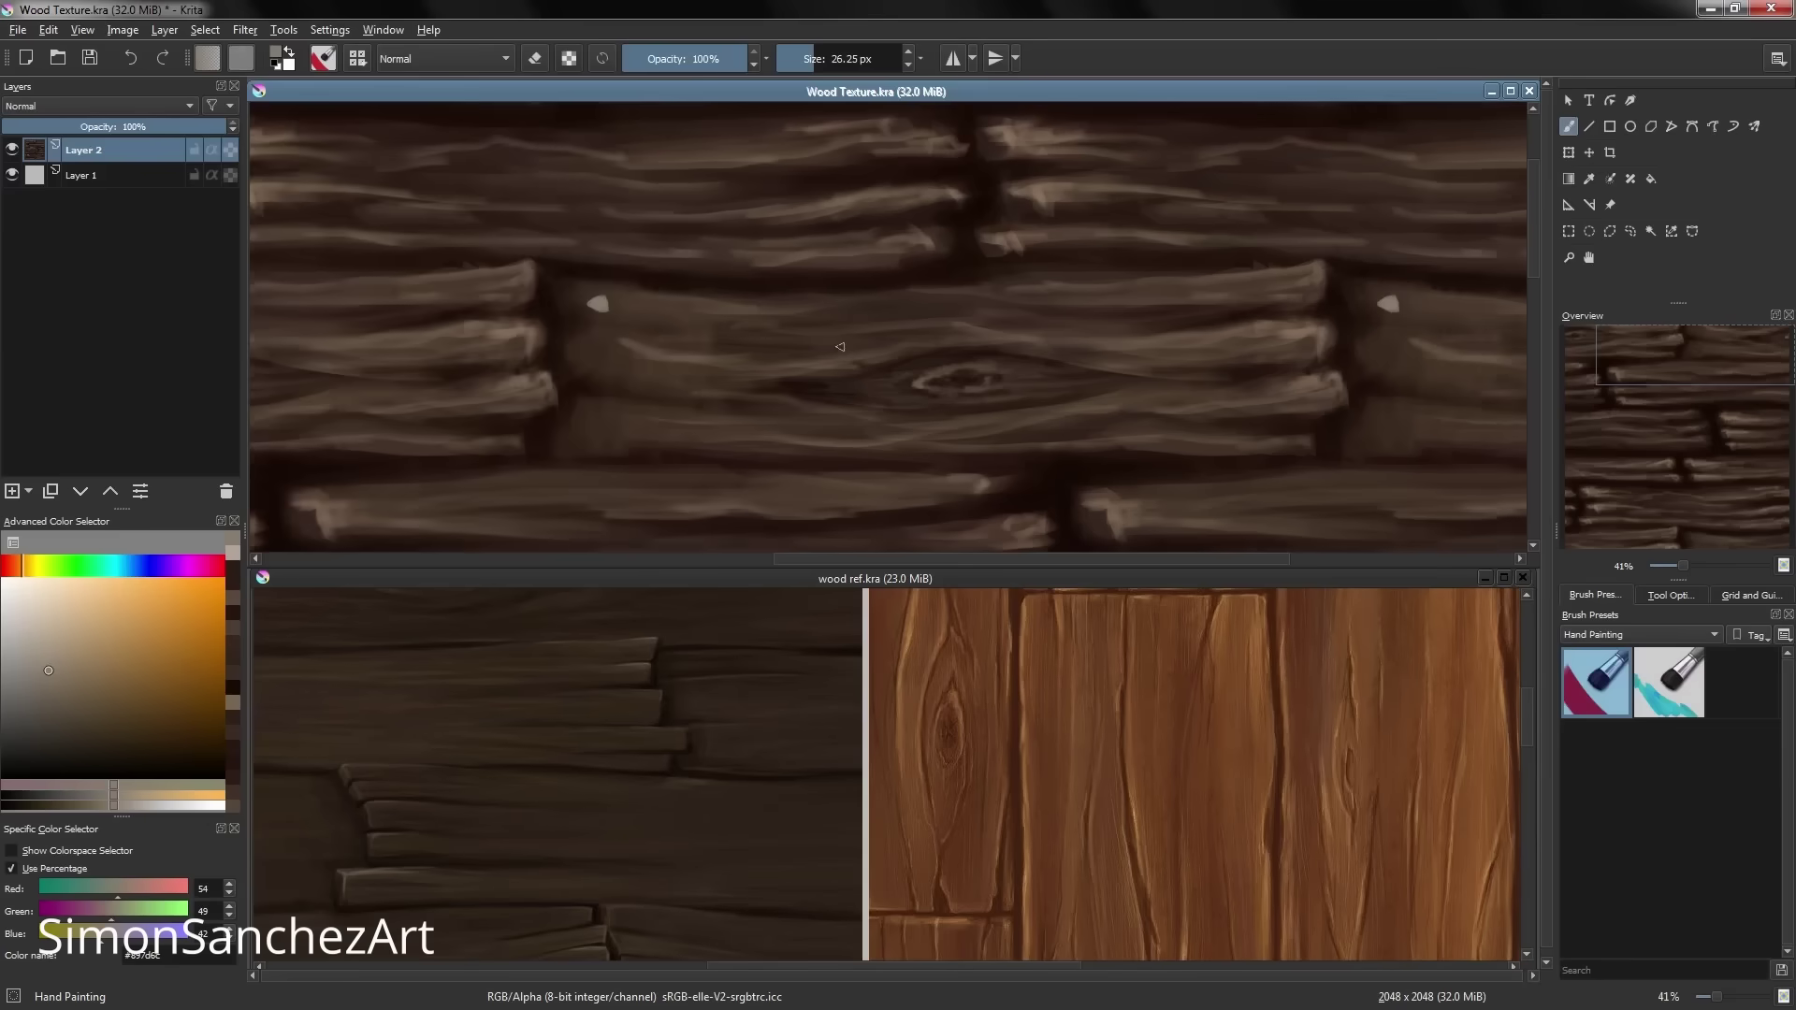
Scroll the InstaLOD home page past Polygon Optimization, client logos and product tiles to InstaLOD Studio.
{"action": "scroll", "coordinate": [805, 346], "scroll_direction": "left", "scroll_amount": 1}
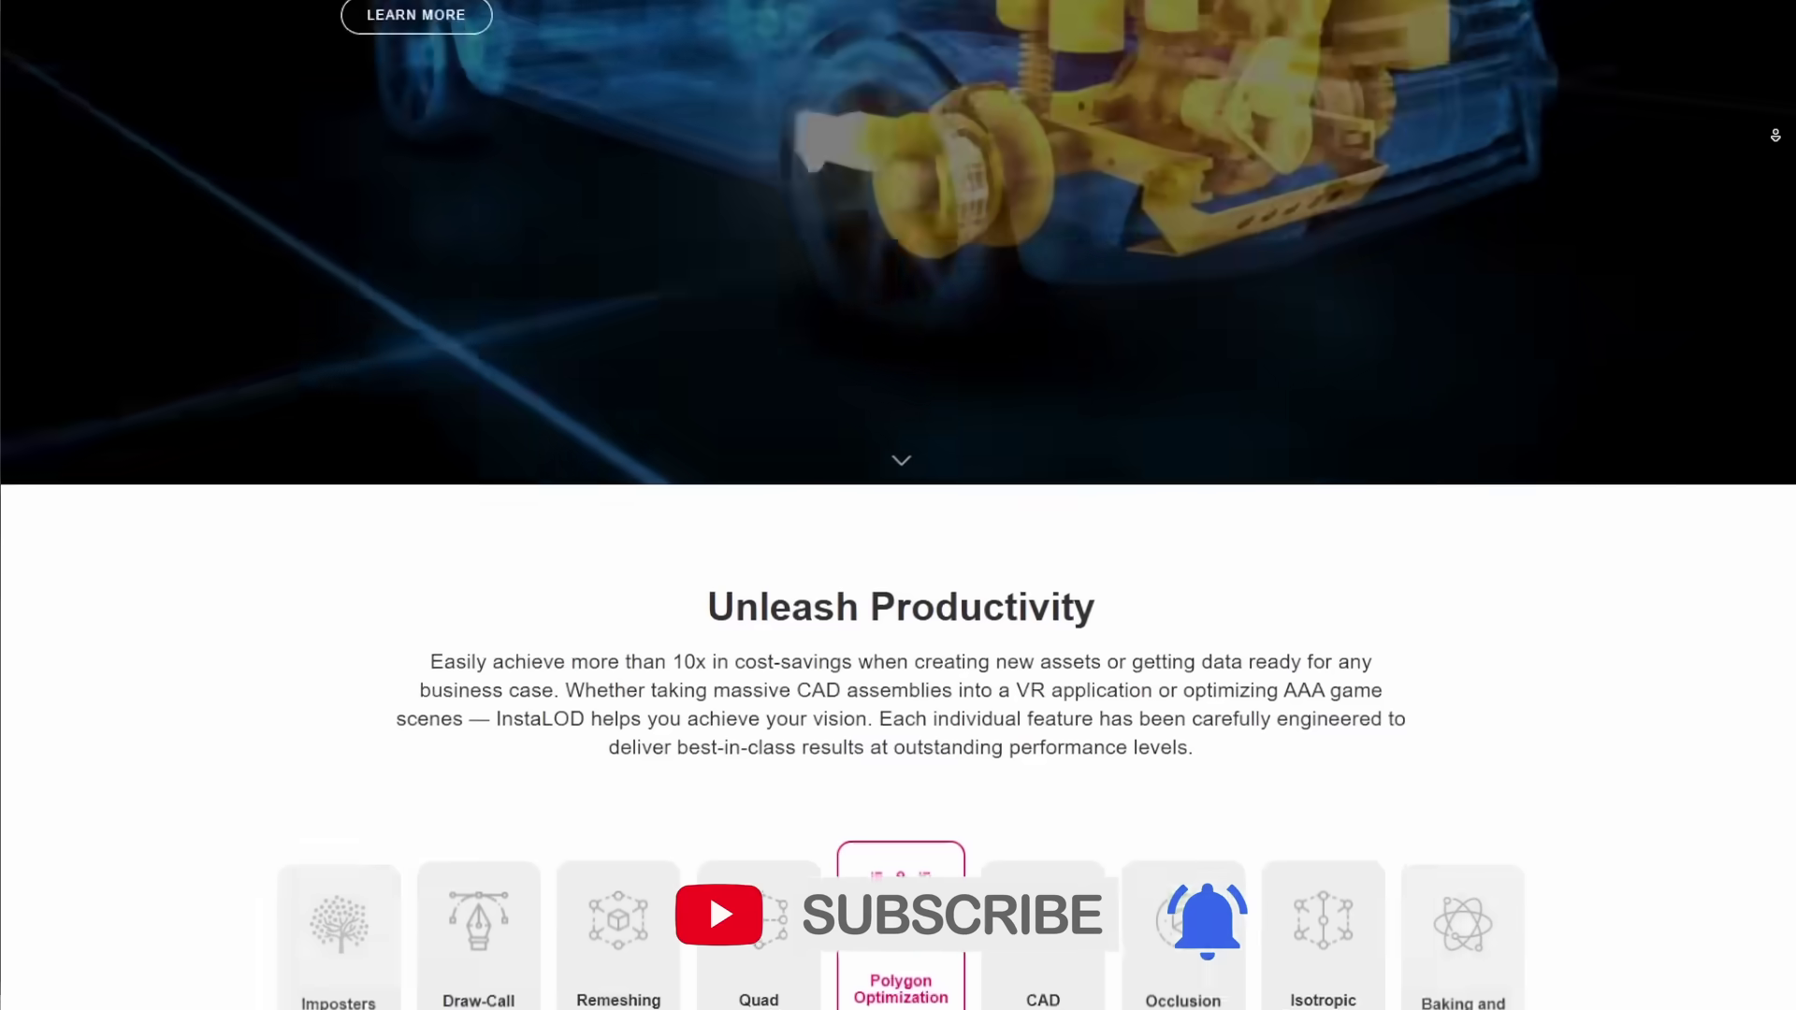
{"action": "scroll", "coordinate": [1775, 134], "scroll_direction": "down", "scroll_amount": 4}
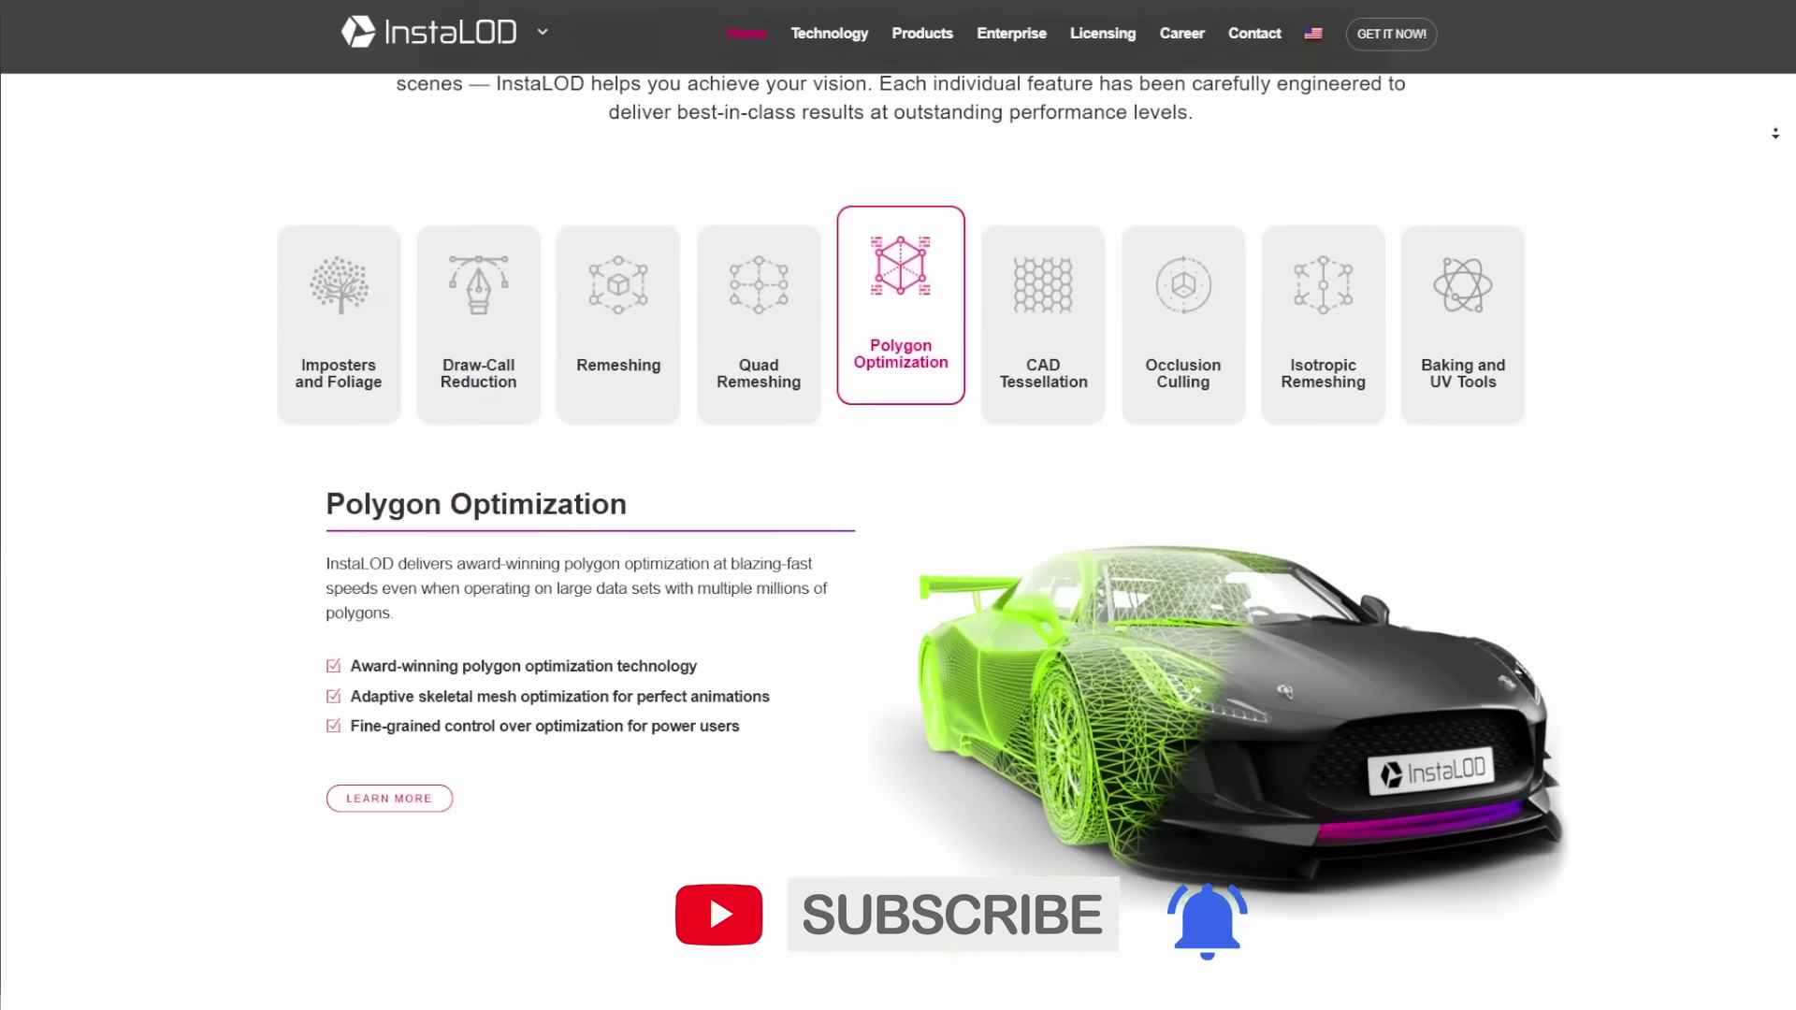
{"action": "scroll", "coordinate": [1775, 129], "scroll_direction": "down", "scroll_amount": 3}
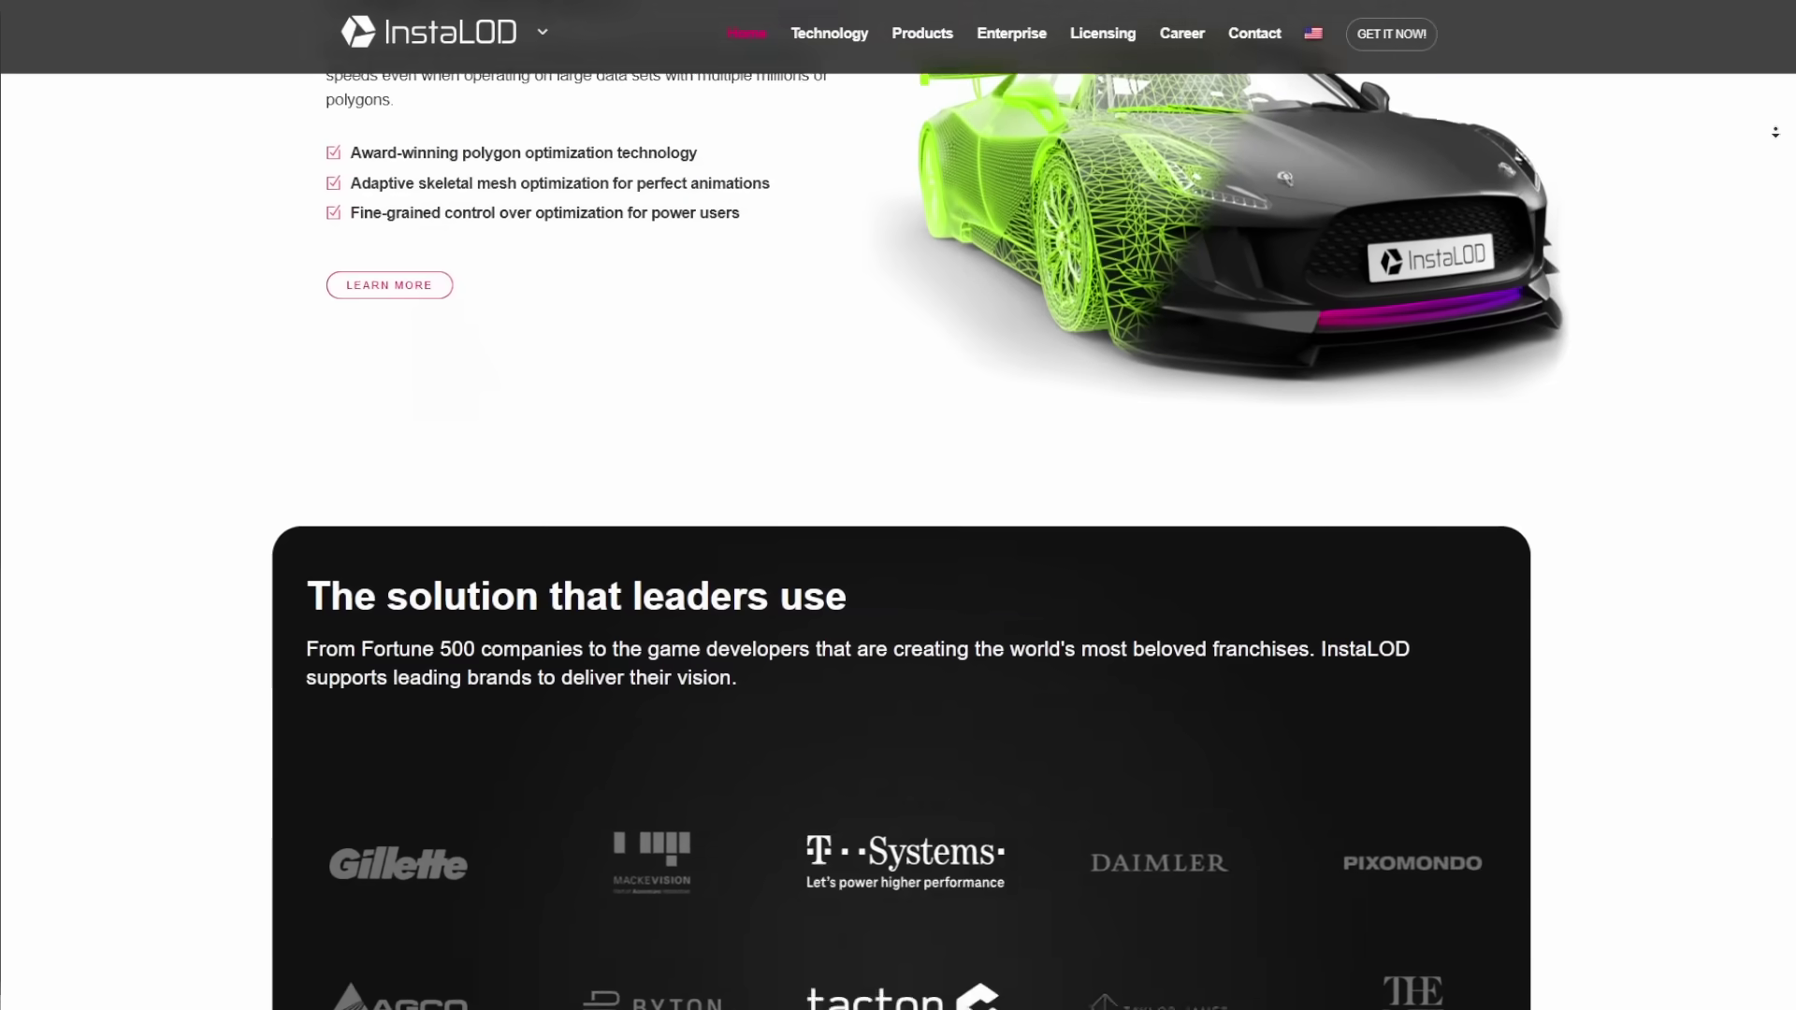
{"action": "scroll", "coordinate": [1776, 135], "scroll_direction": "down", "scroll_amount": 4}
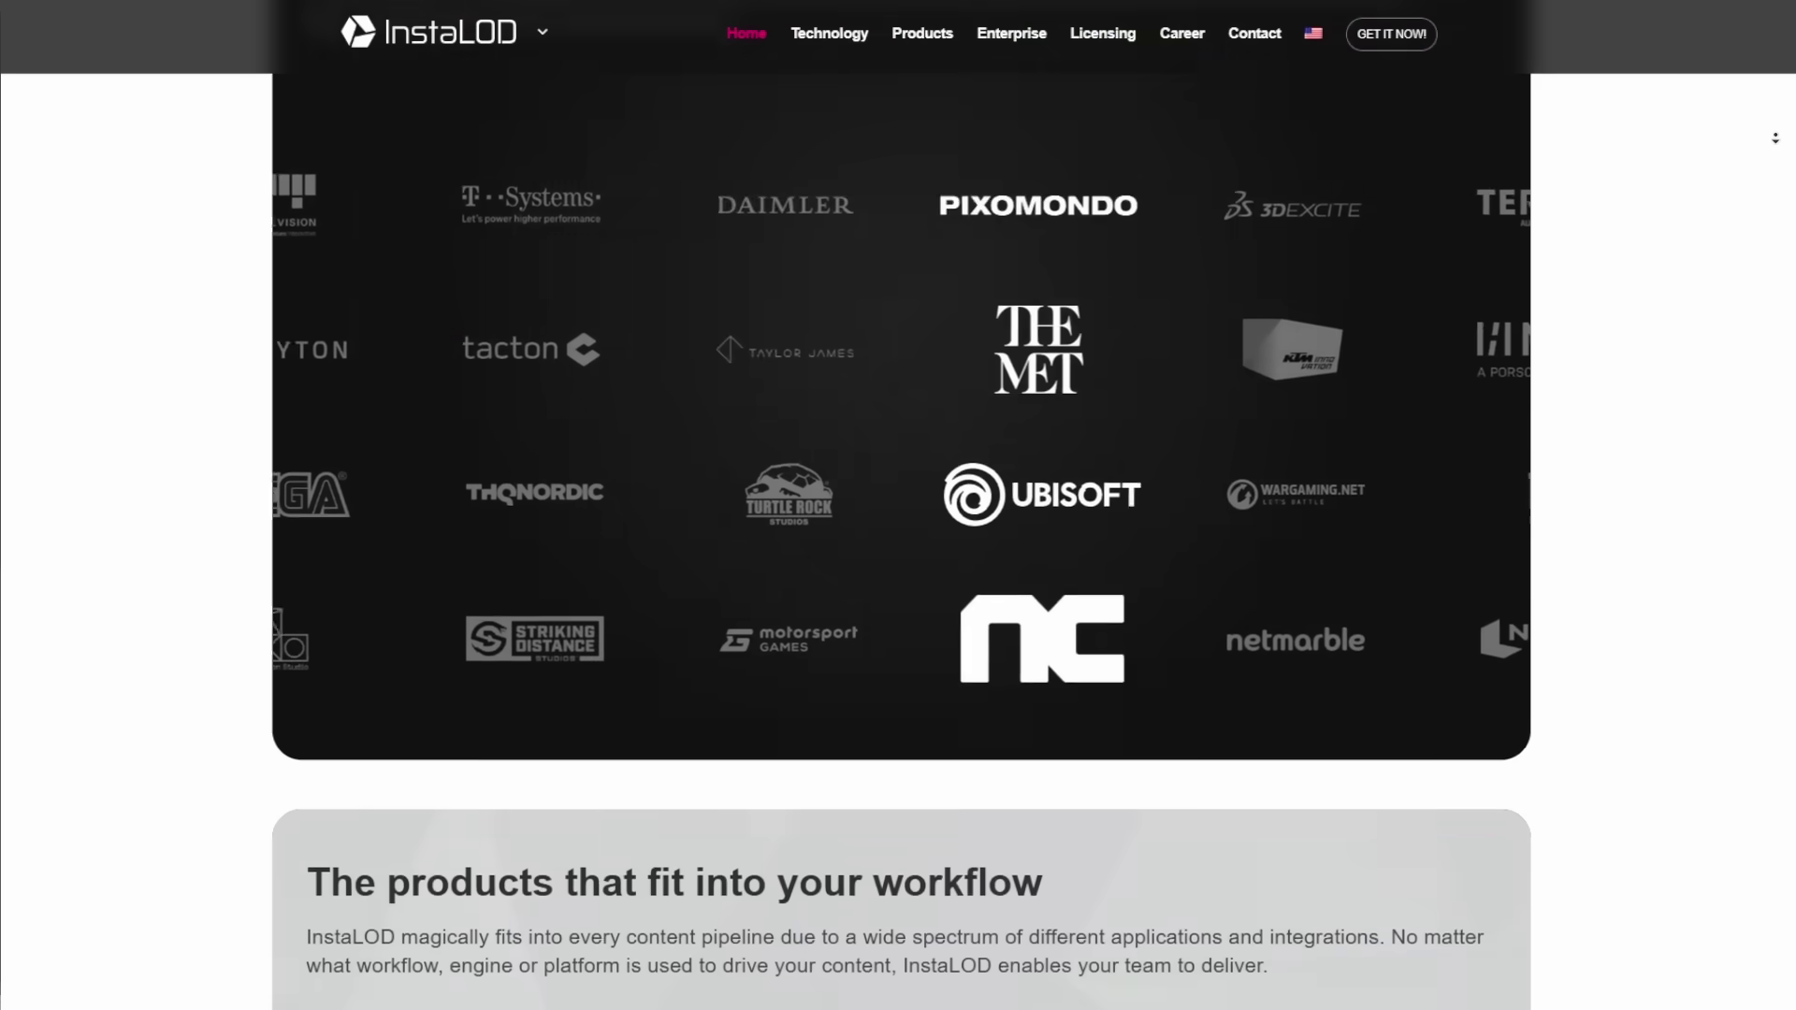
{"action": "scroll", "coordinate": [1775, 136], "scroll_direction": "down", "scroll_amount": 4}
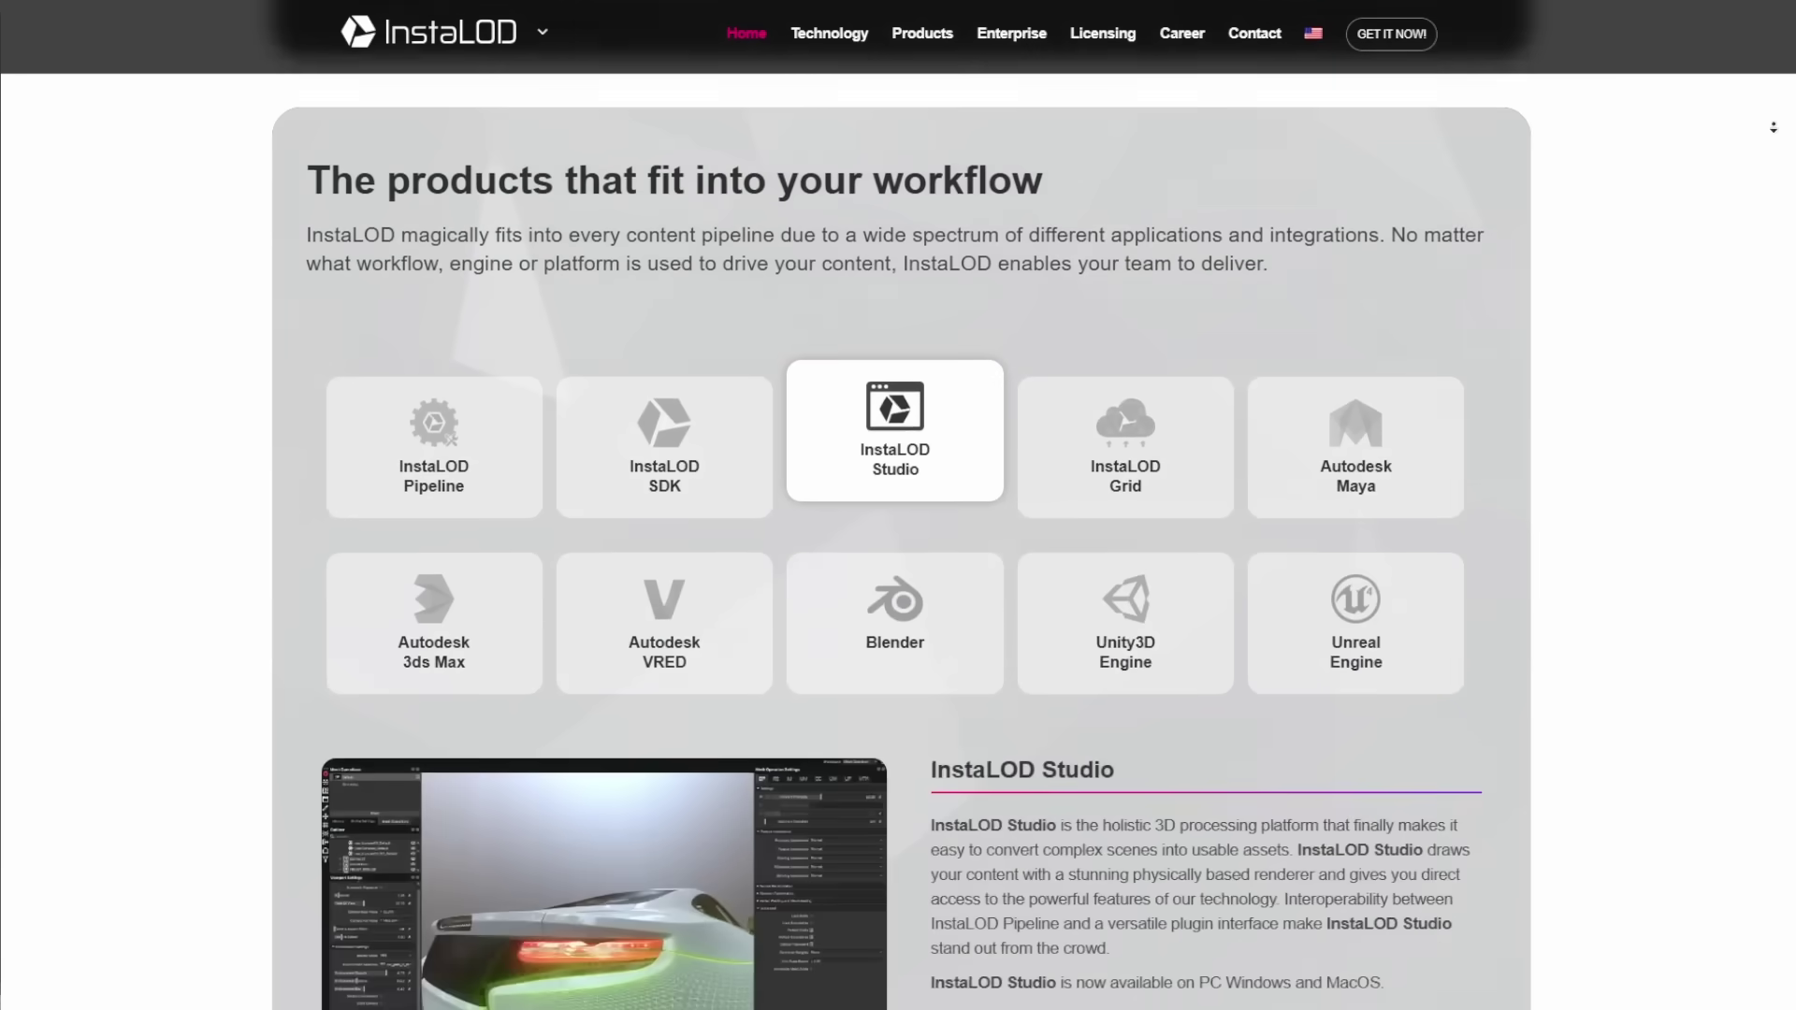
{"action": "scroll", "coordinate": [1774, 125], "scroll_direction": "down", "scroll_amount": 1}
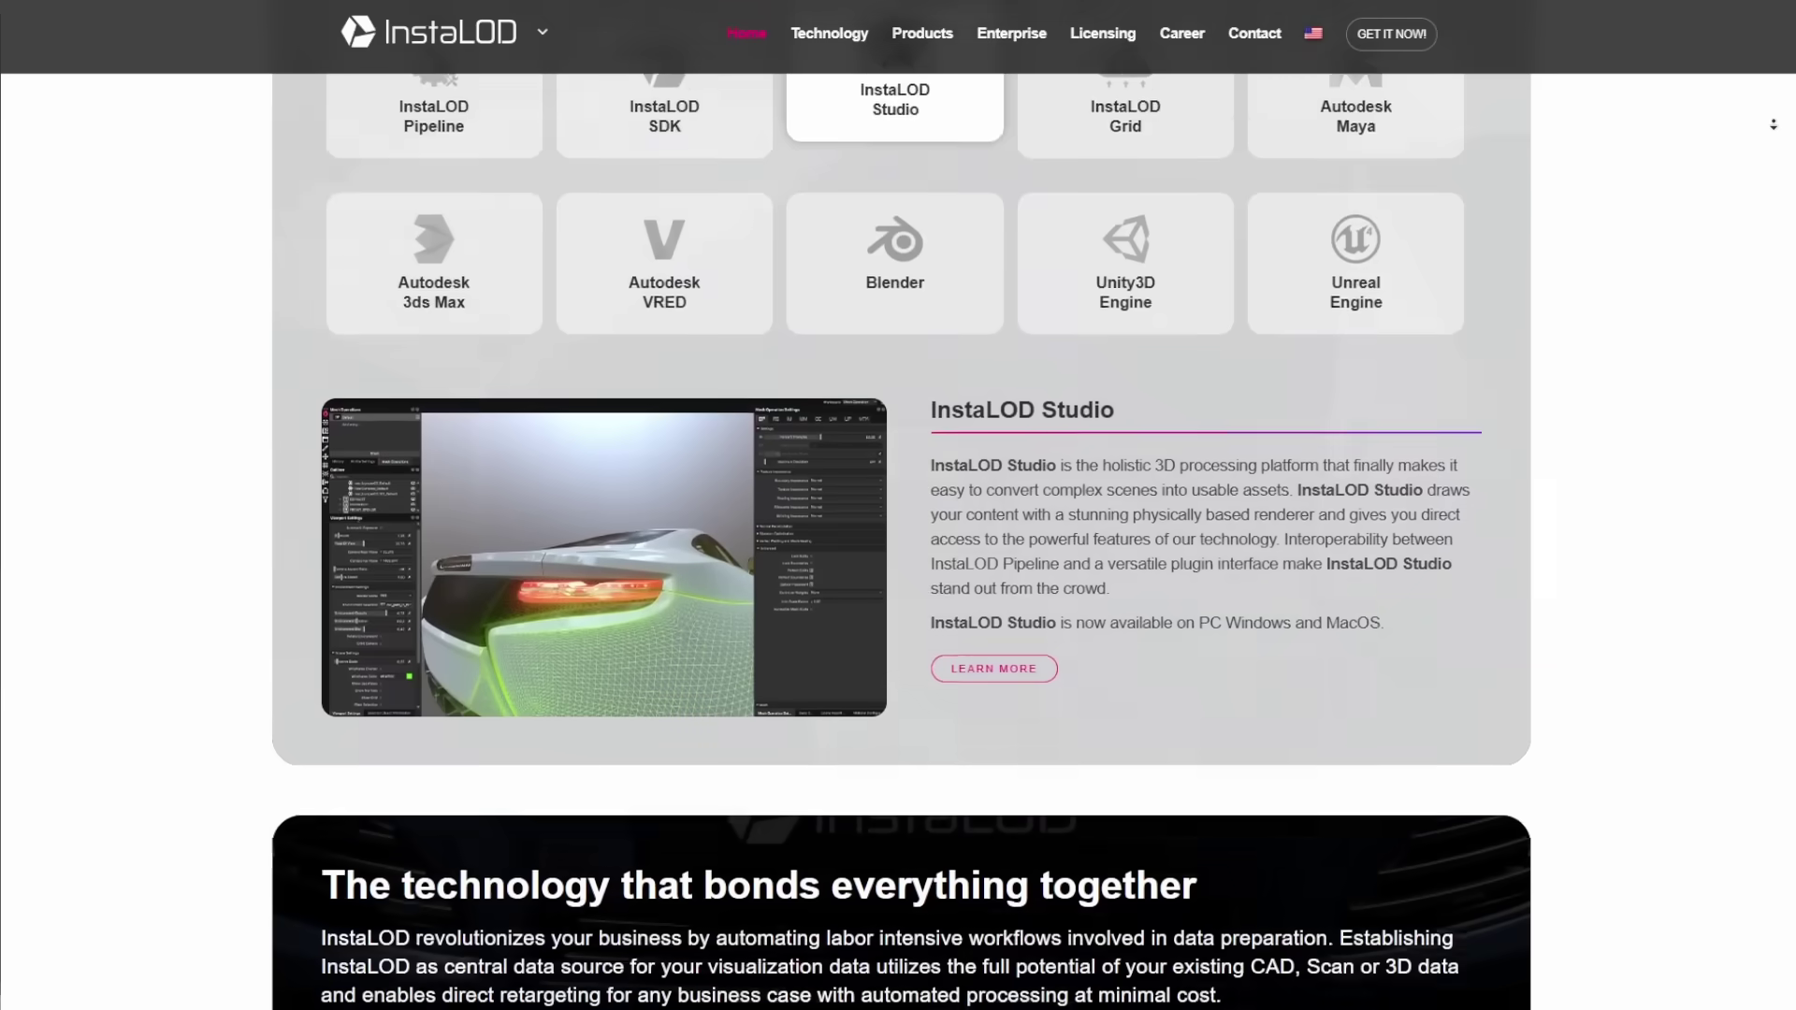
{"action": "scroll", "coordinate": [1774, 127], "scroll_direction": "down", "scroll_amount": 2}
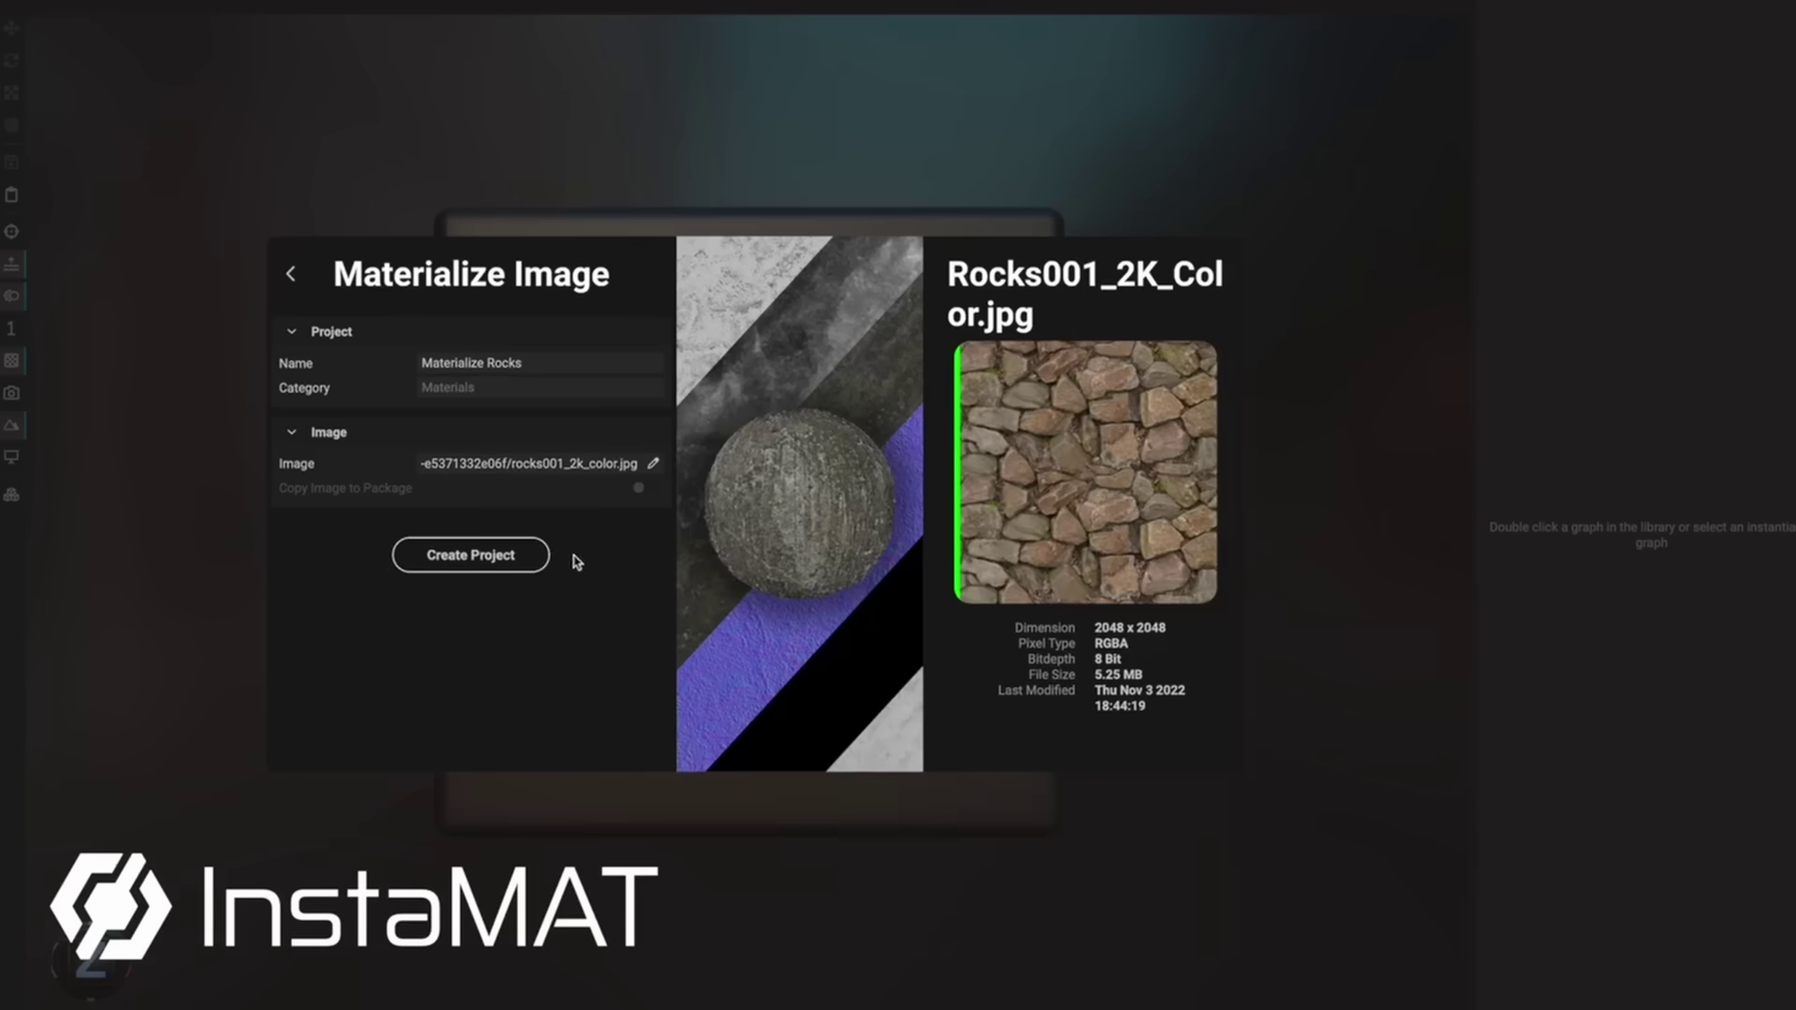
Create the Materialize Rocks project from the rock image and raise the cutting stencil above the yellow ring.
{"action": "left_click", "coordinate": [531, 561]}
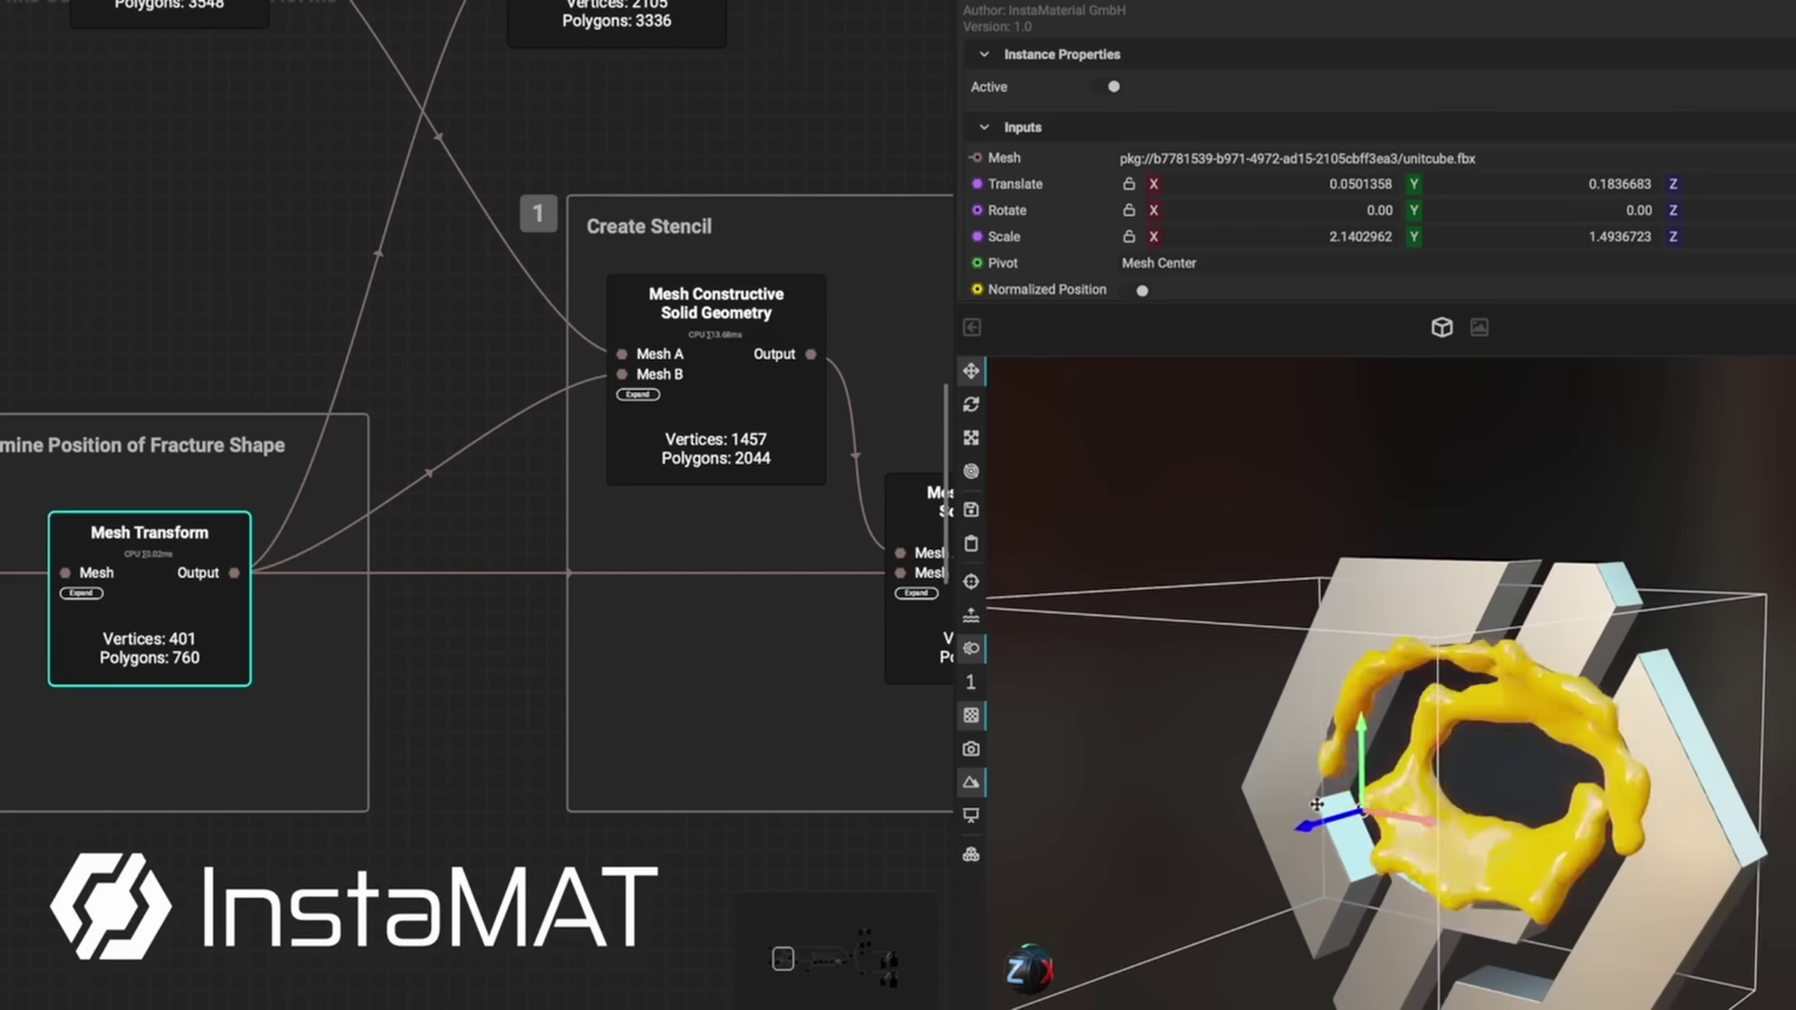
{"action": "left_click_drag", "start_coordinate": [1402, 738], "coordinate": [1399, 491]}
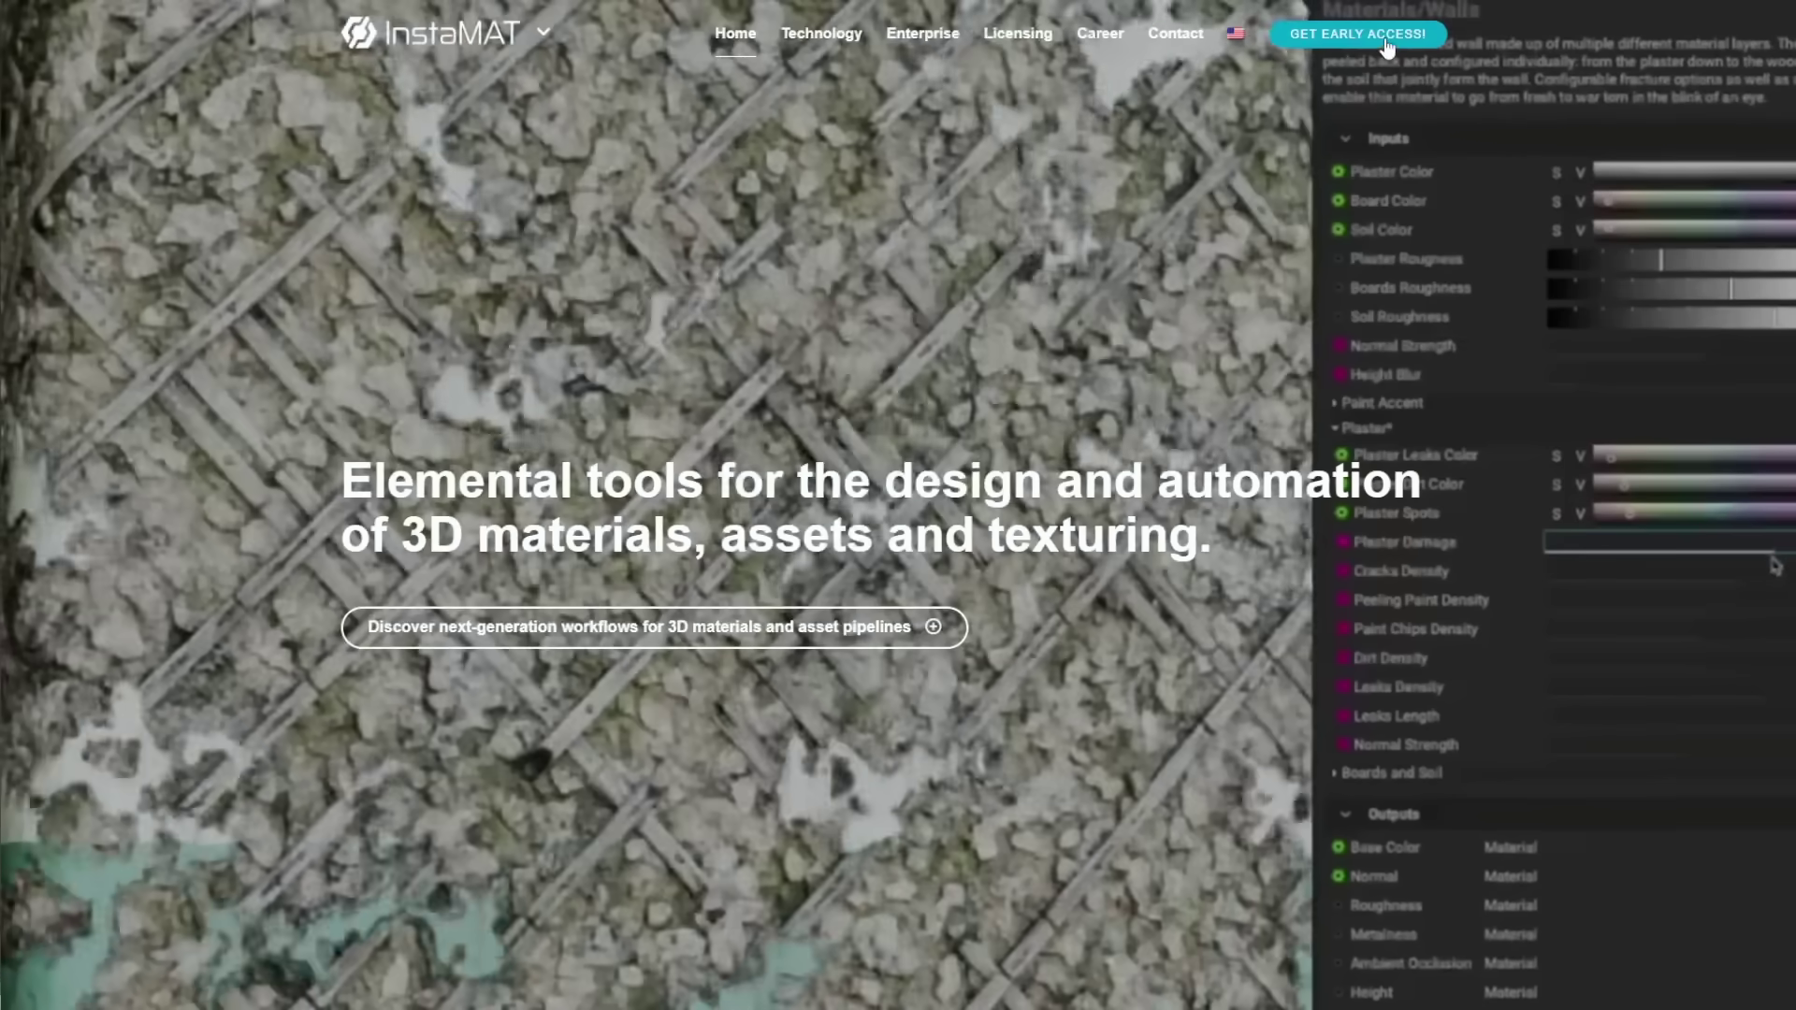
{"action": "left_click", "coordinate": [1361, 17]}
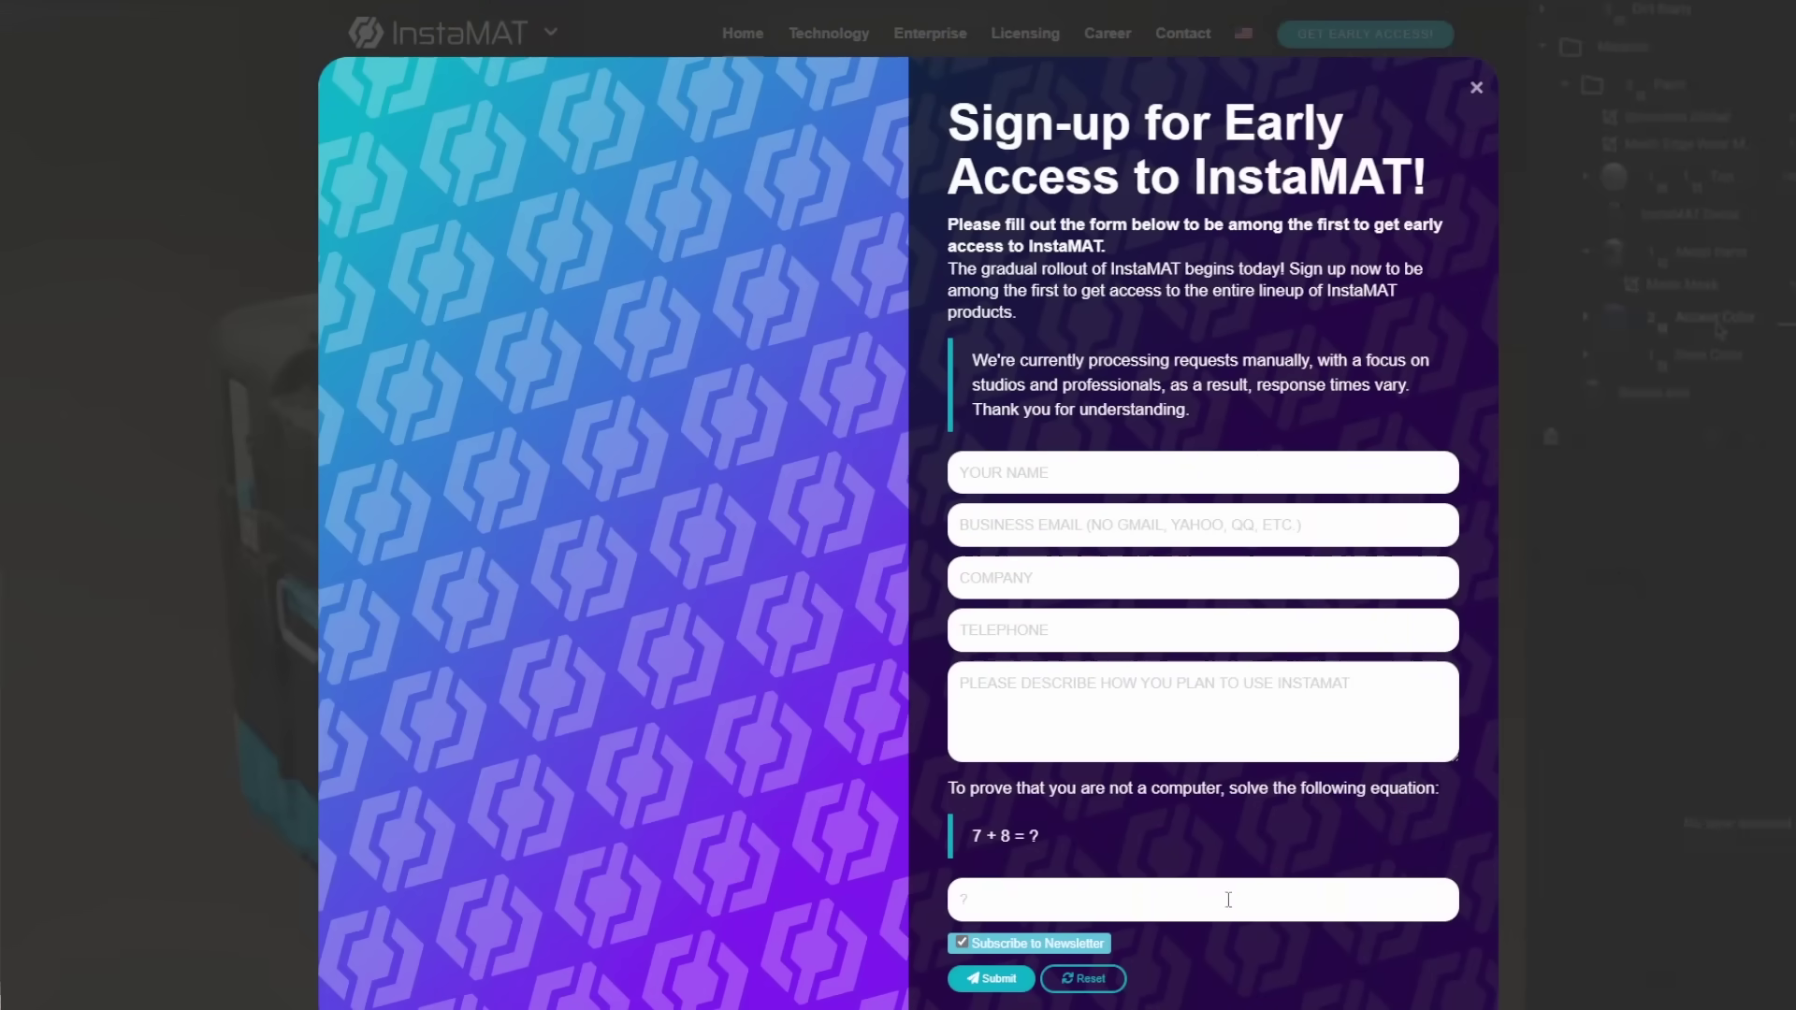
{"action": "left_click", "coordinate": [1478, 90]}
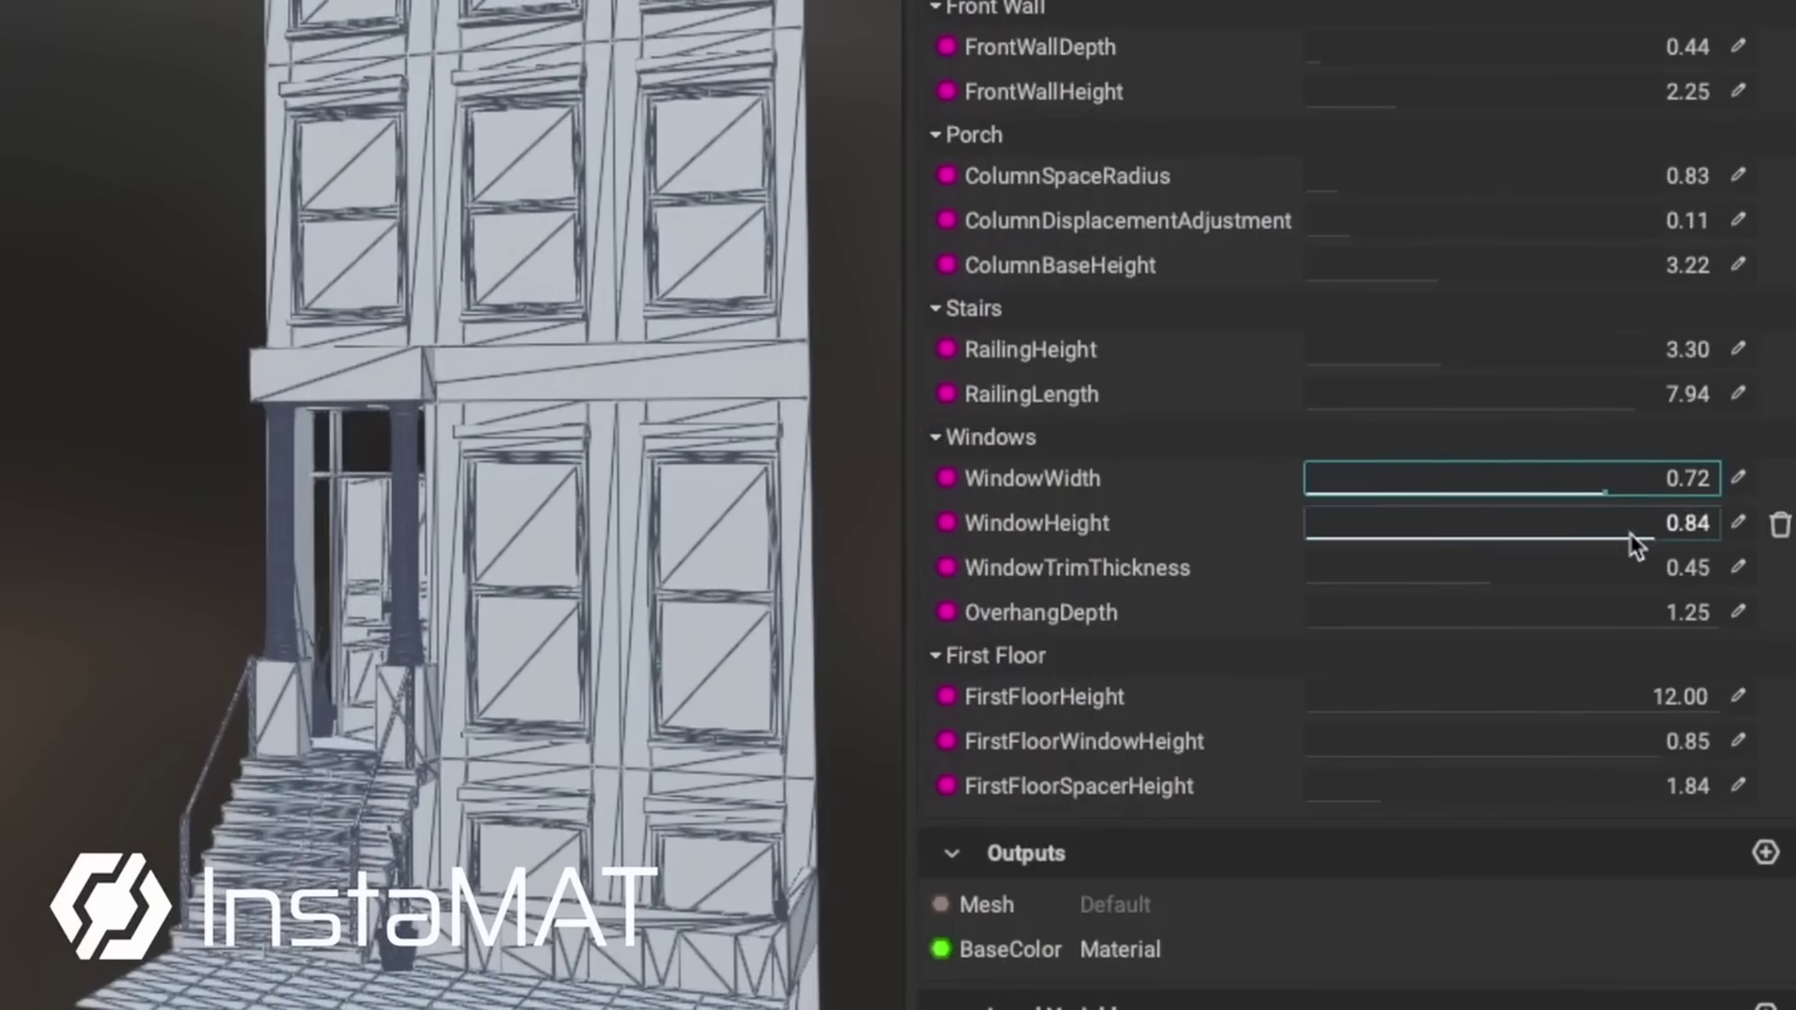
Lower WindowHeight from 0.84 to 0.74, then select the trilobot's Paint layer group.
{"action": "left_click_drag", "start_coordinate": [1631, 532], "coordinate": [1610, 531]}
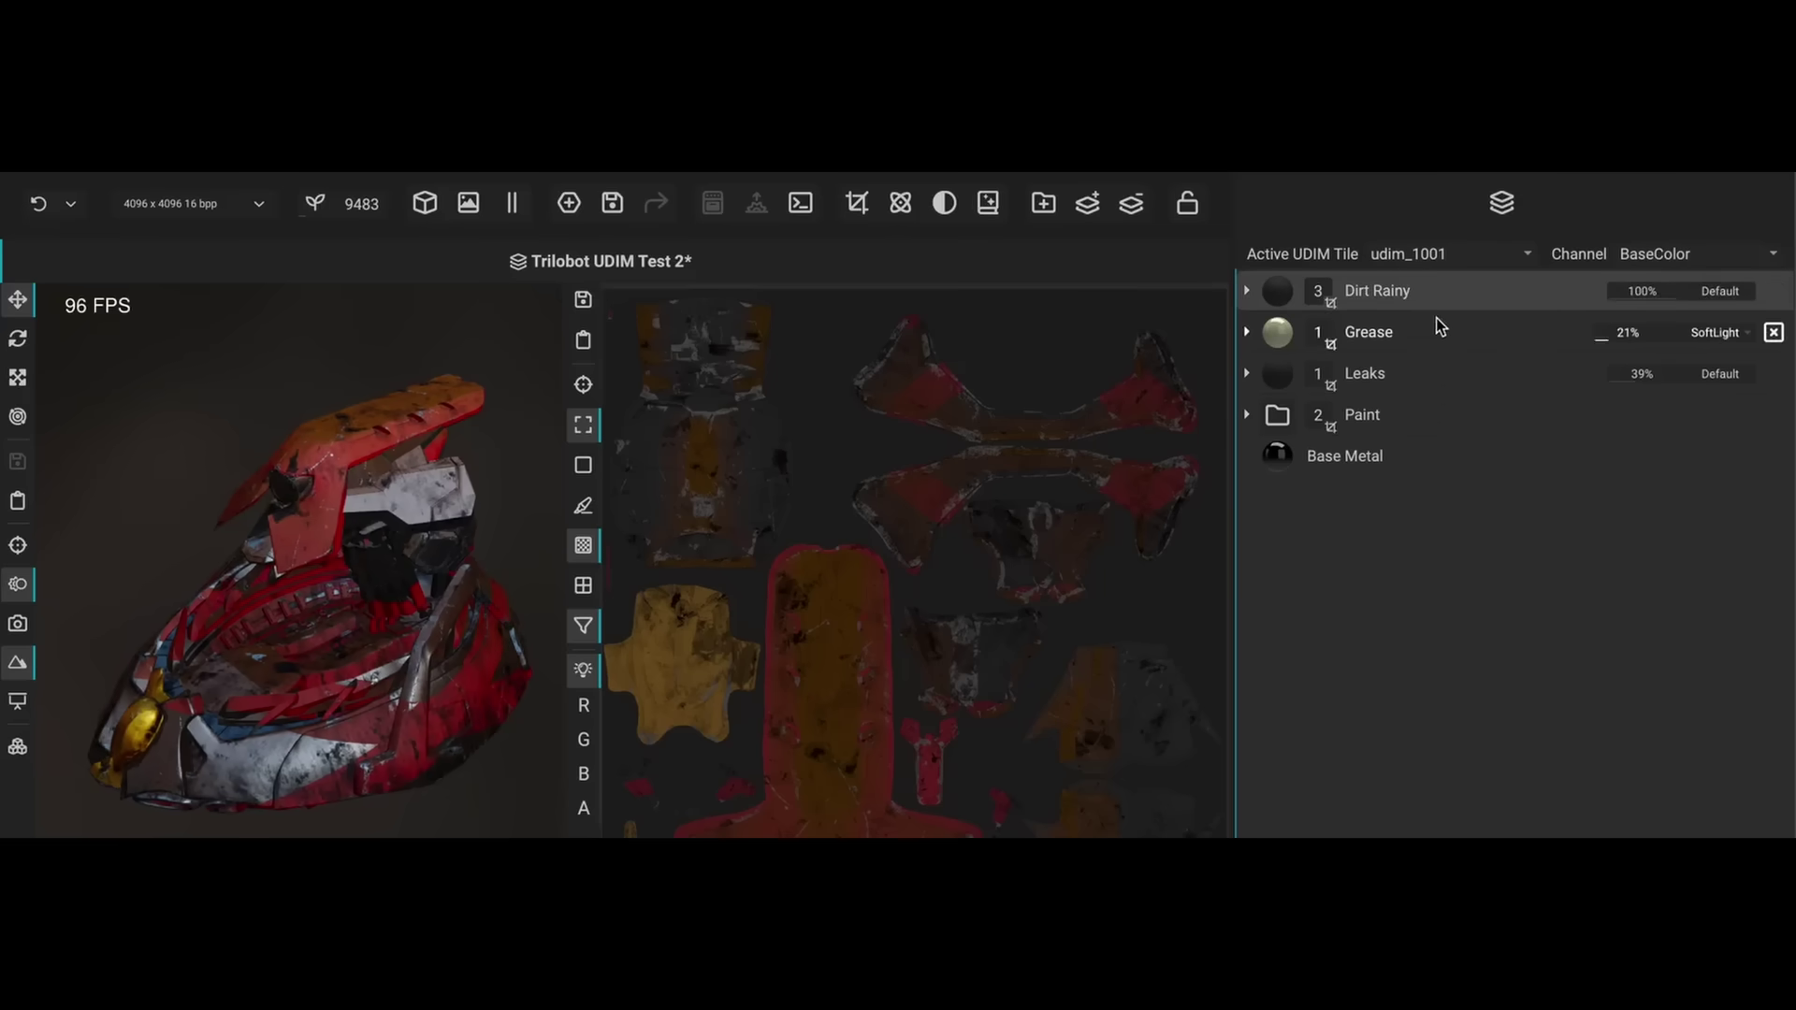
{"action": "left_click", "coordinate": [1403, 412]}
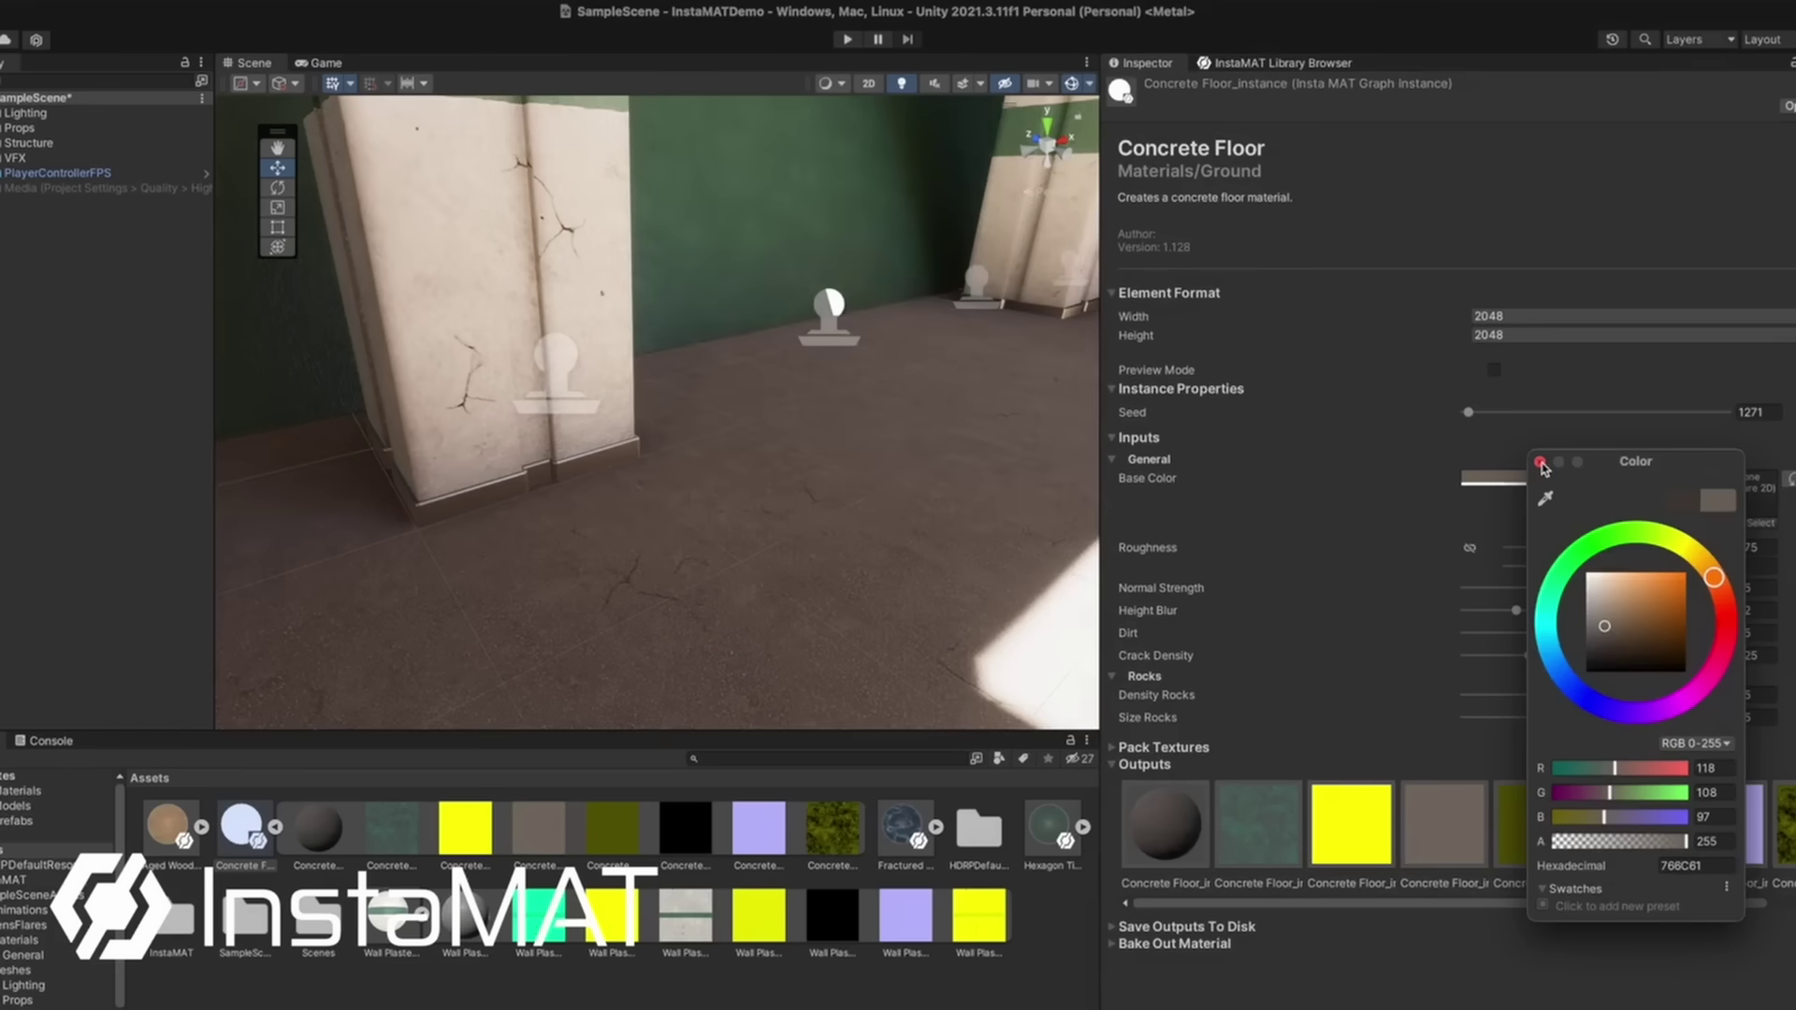
Close the floor's Base Color picker and raise Plaster Damage from 0 to about 0.32.
{"action": "left_click", "coordinate": [1506, 484]}
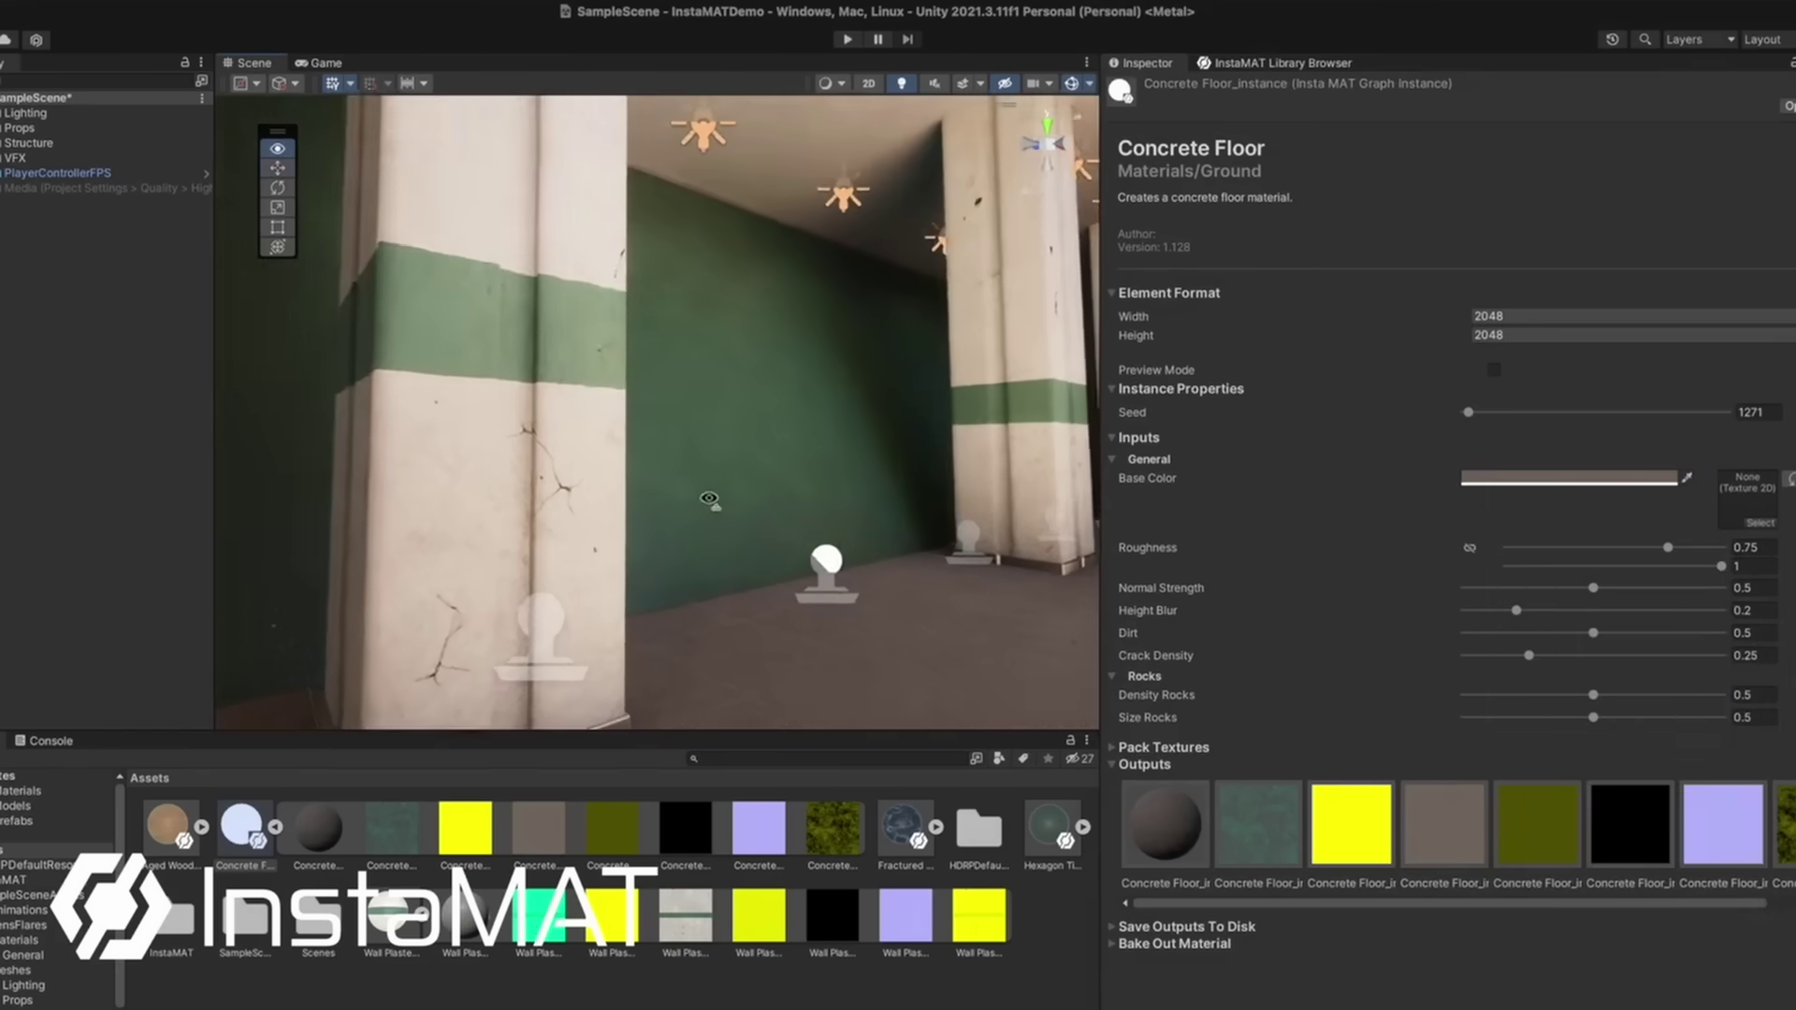
{"action": "scroll", "coordinate": [1265, 694], "scroll_direction": "down", "scroll_amount": 10}
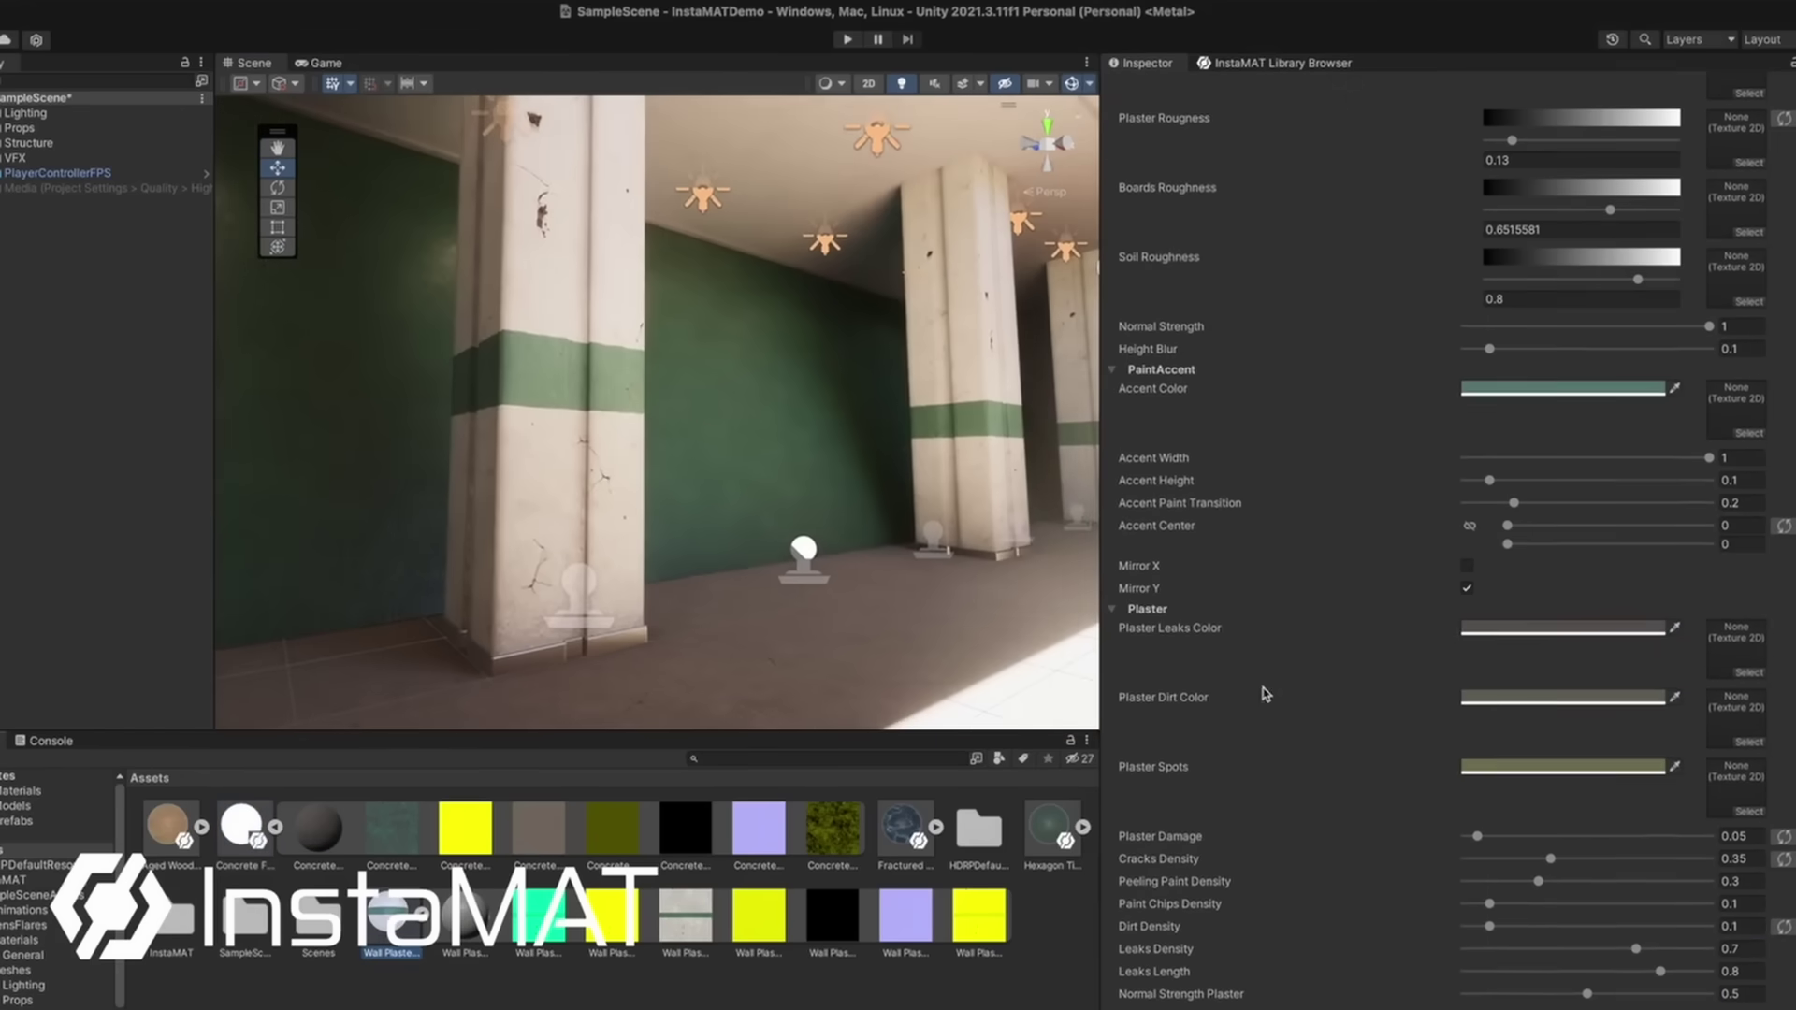
{"action": "left_click", "coordinate": [1465, 837]}
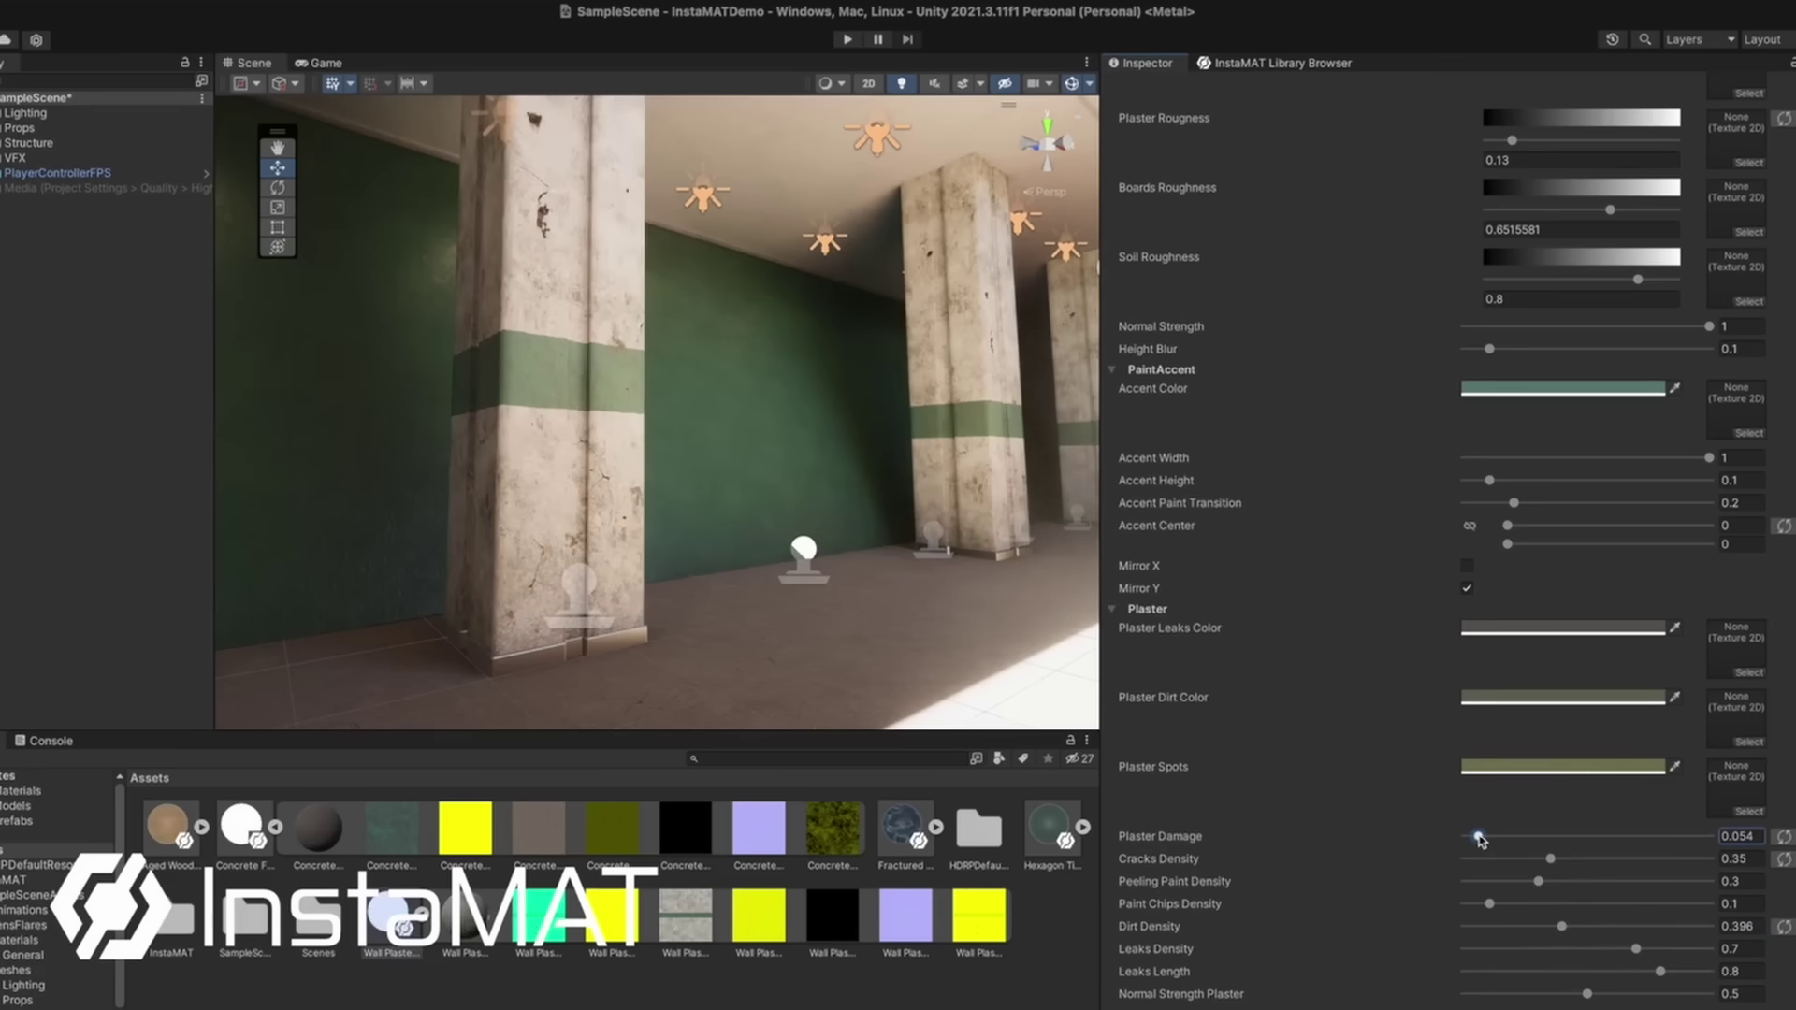
{"action": "left_click_drag", "start_coordinate": [1546, 839], "coordinate": [1550, 858]}
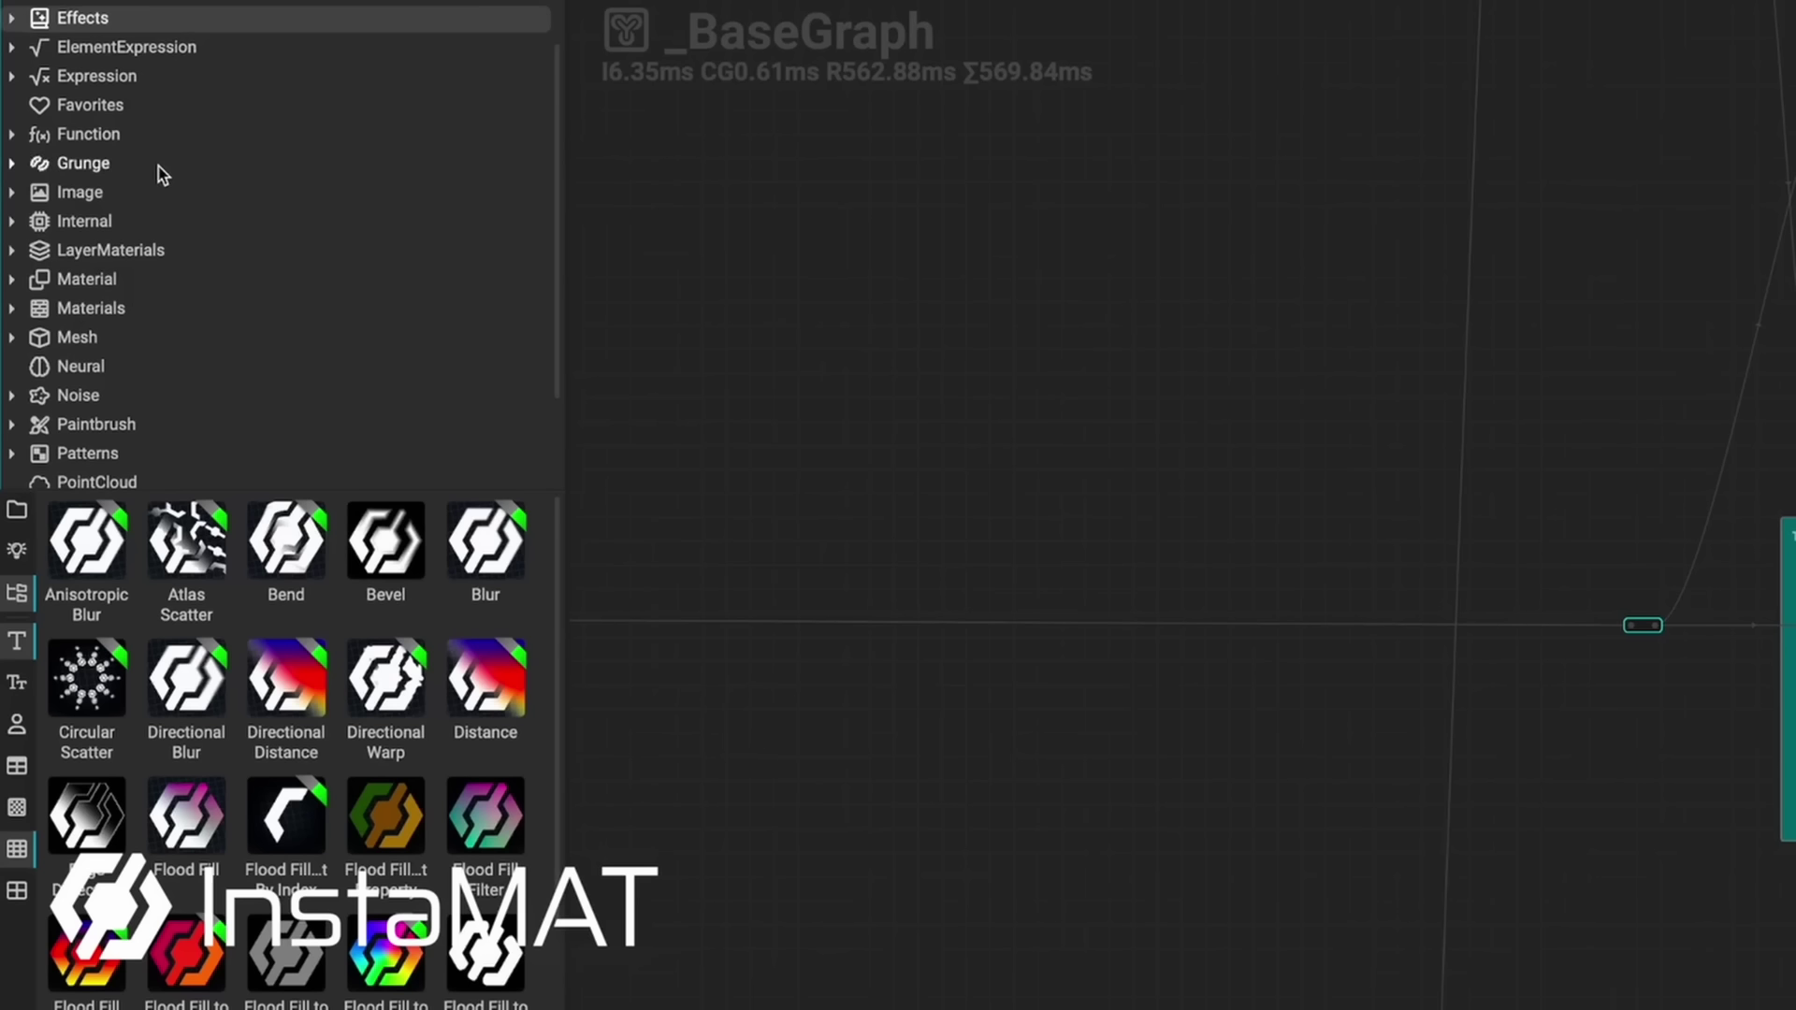
Find Cracks Organic in the Patterns node library and place it on the graph.
{"action": "left_click", "coordinate": [161, 168]}
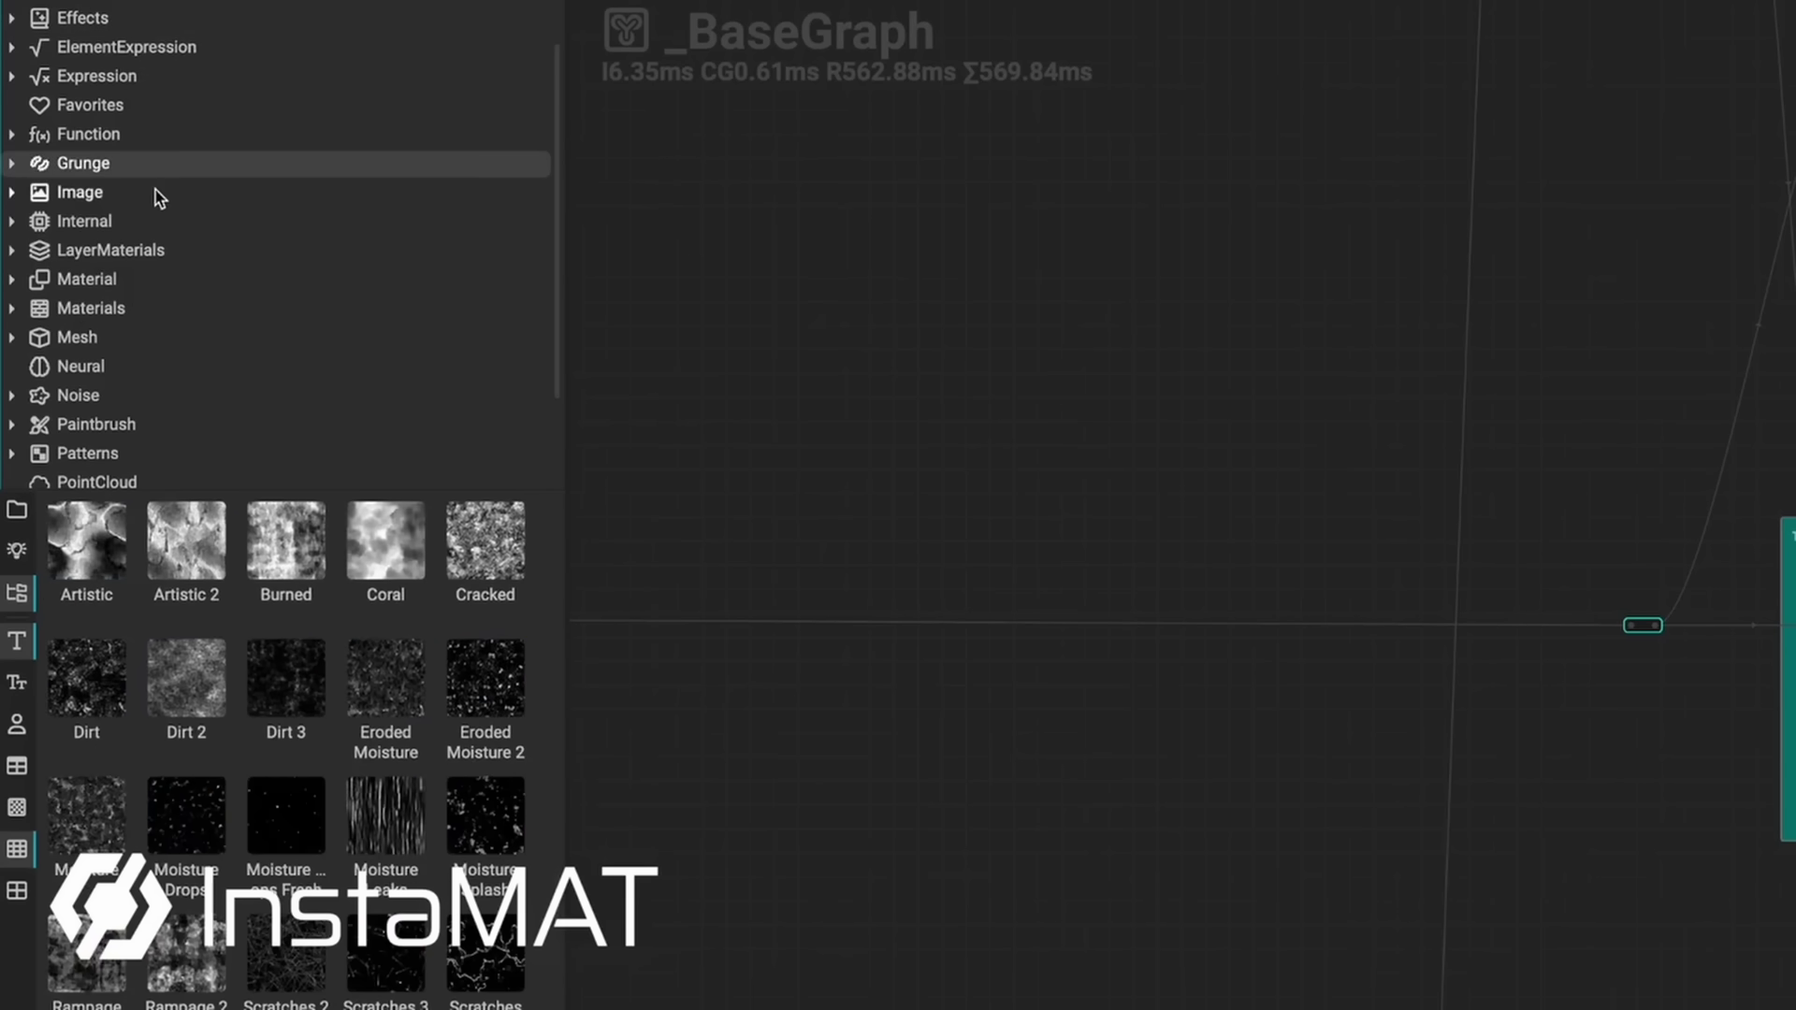
{"action": "left_click", "coordinate": [155, 192]}
{"action": "left_click", "coordinate": [141, 455]}
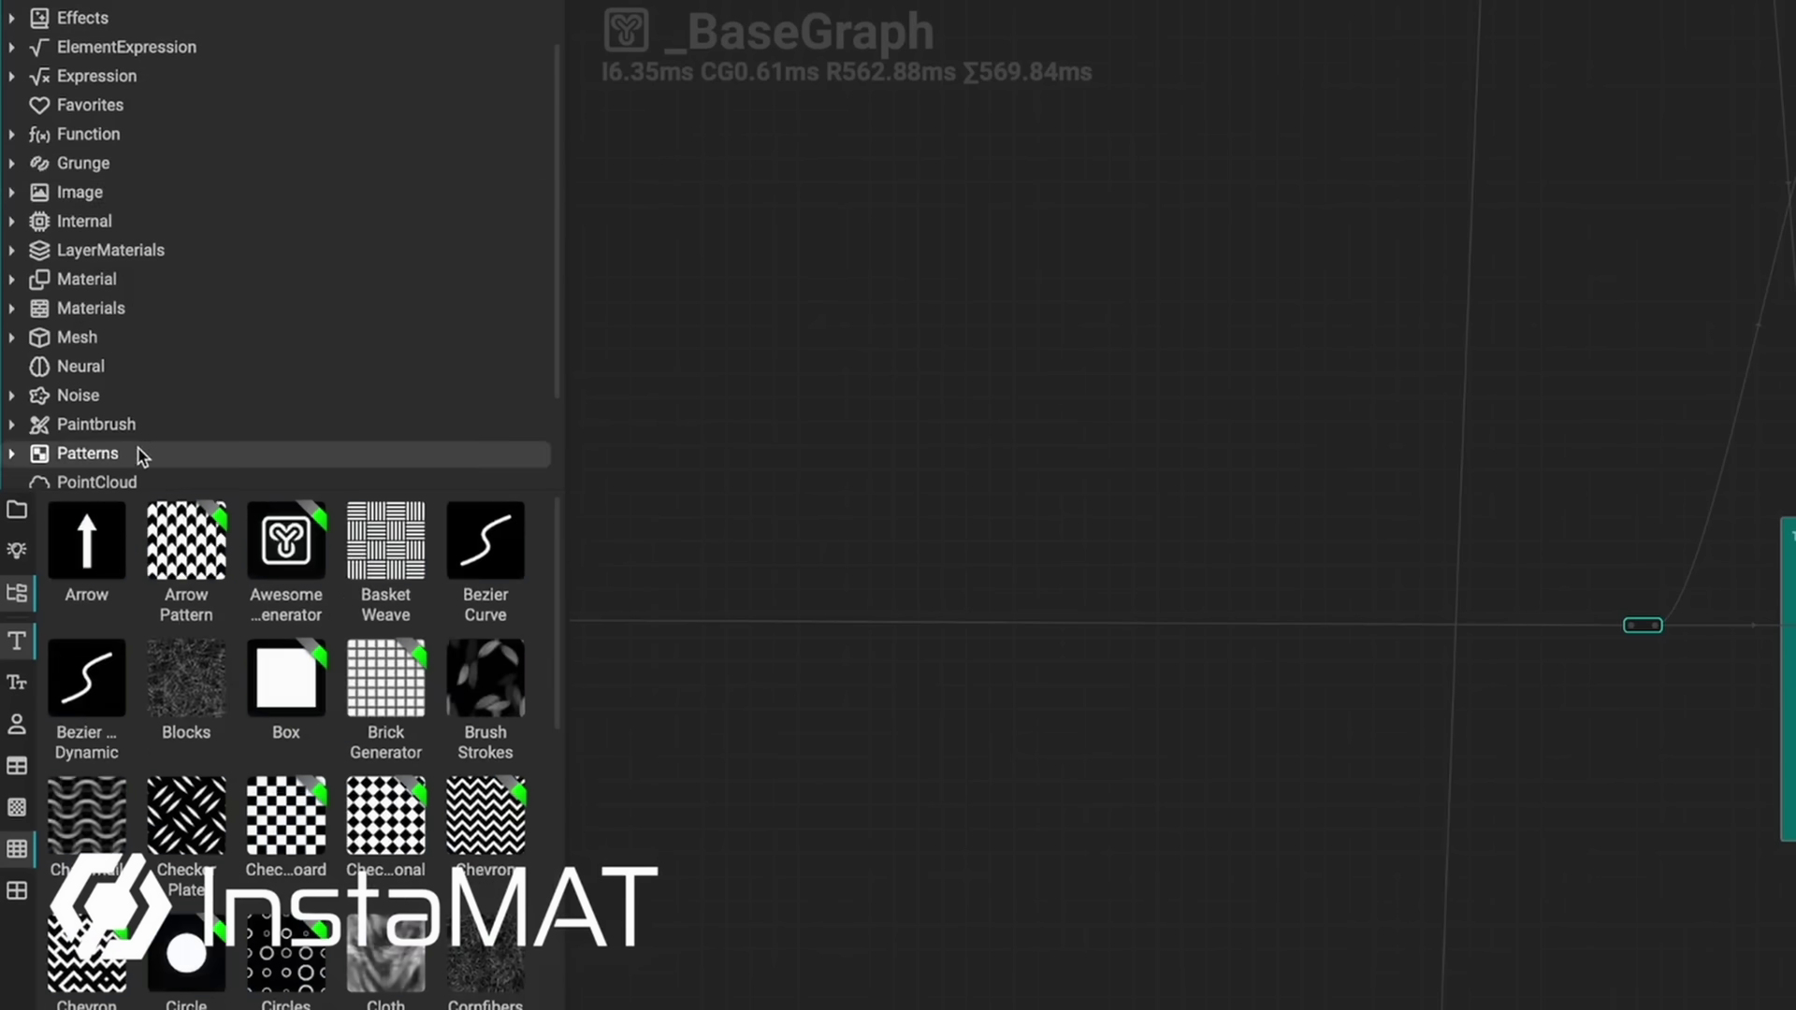
{"action": "left_click_drag", "start_coordinate": [186, 1001], "coordinate": [1083, 349]}
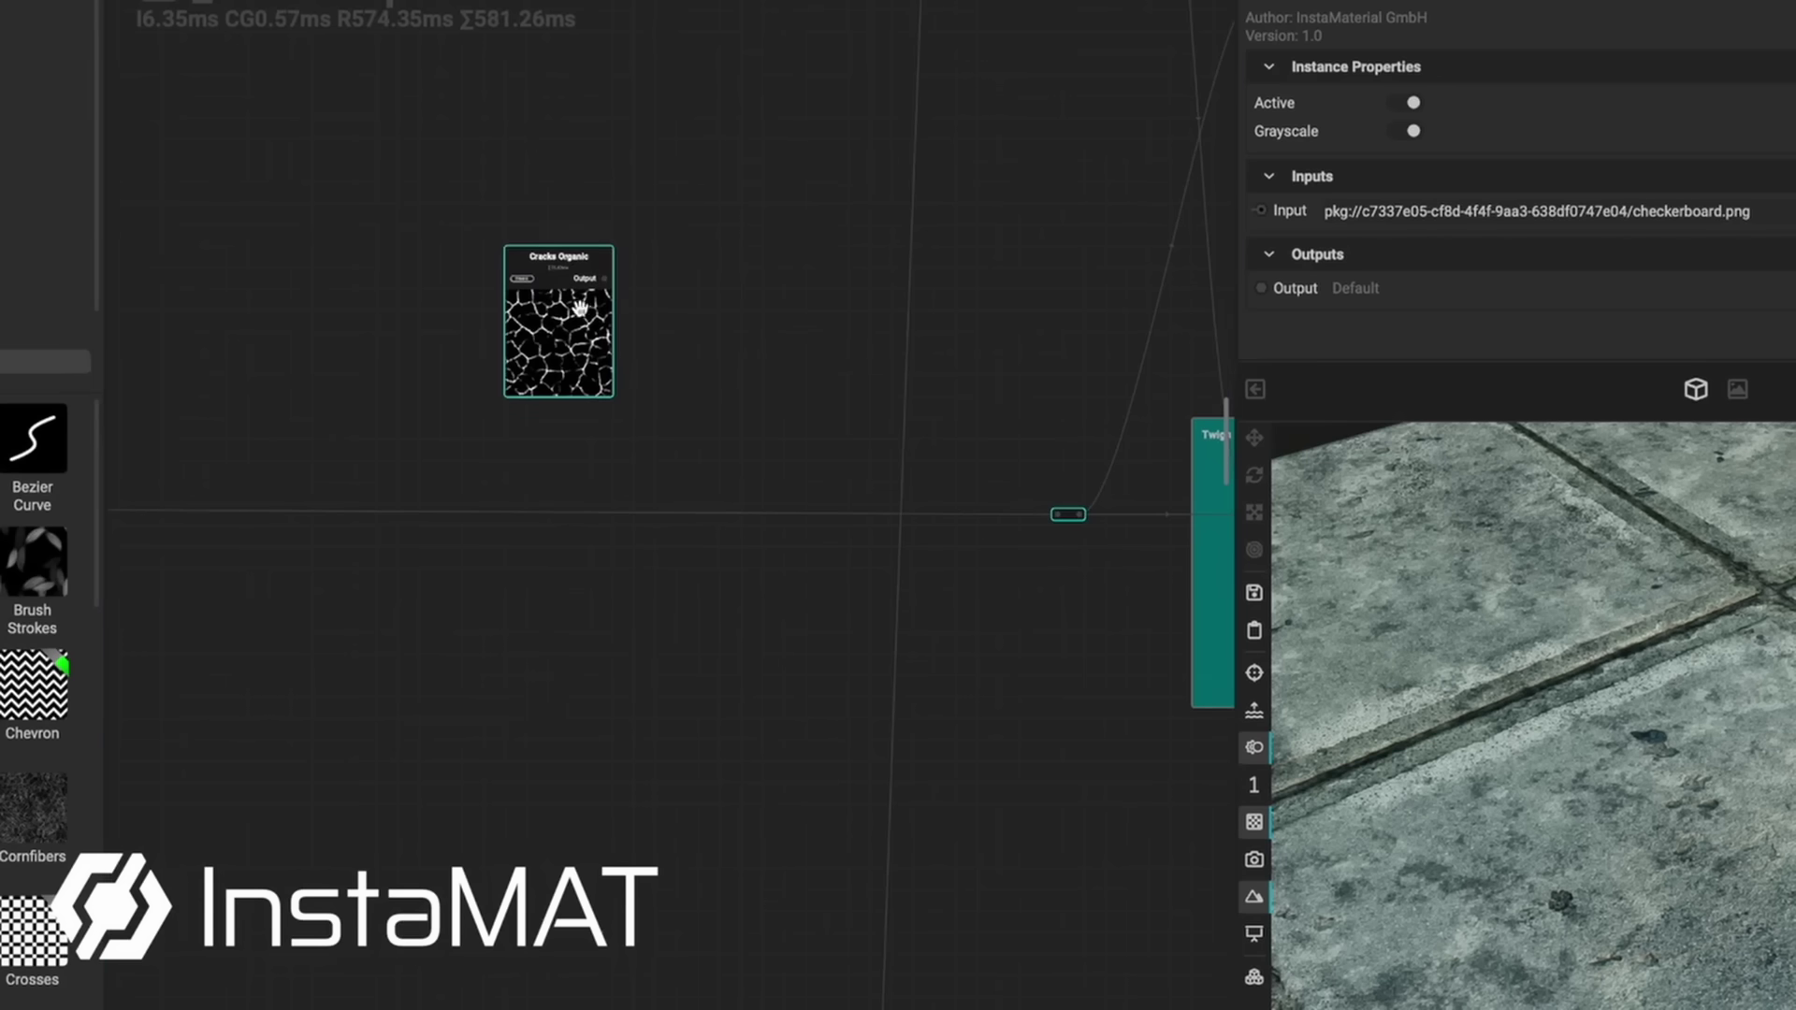
Feed the Cracks Organic output into a new Blend node created through Quick Search.
{"action": "left_click_drag", "start_coordinate": [608, 285], "coordinate": [712, 445]}
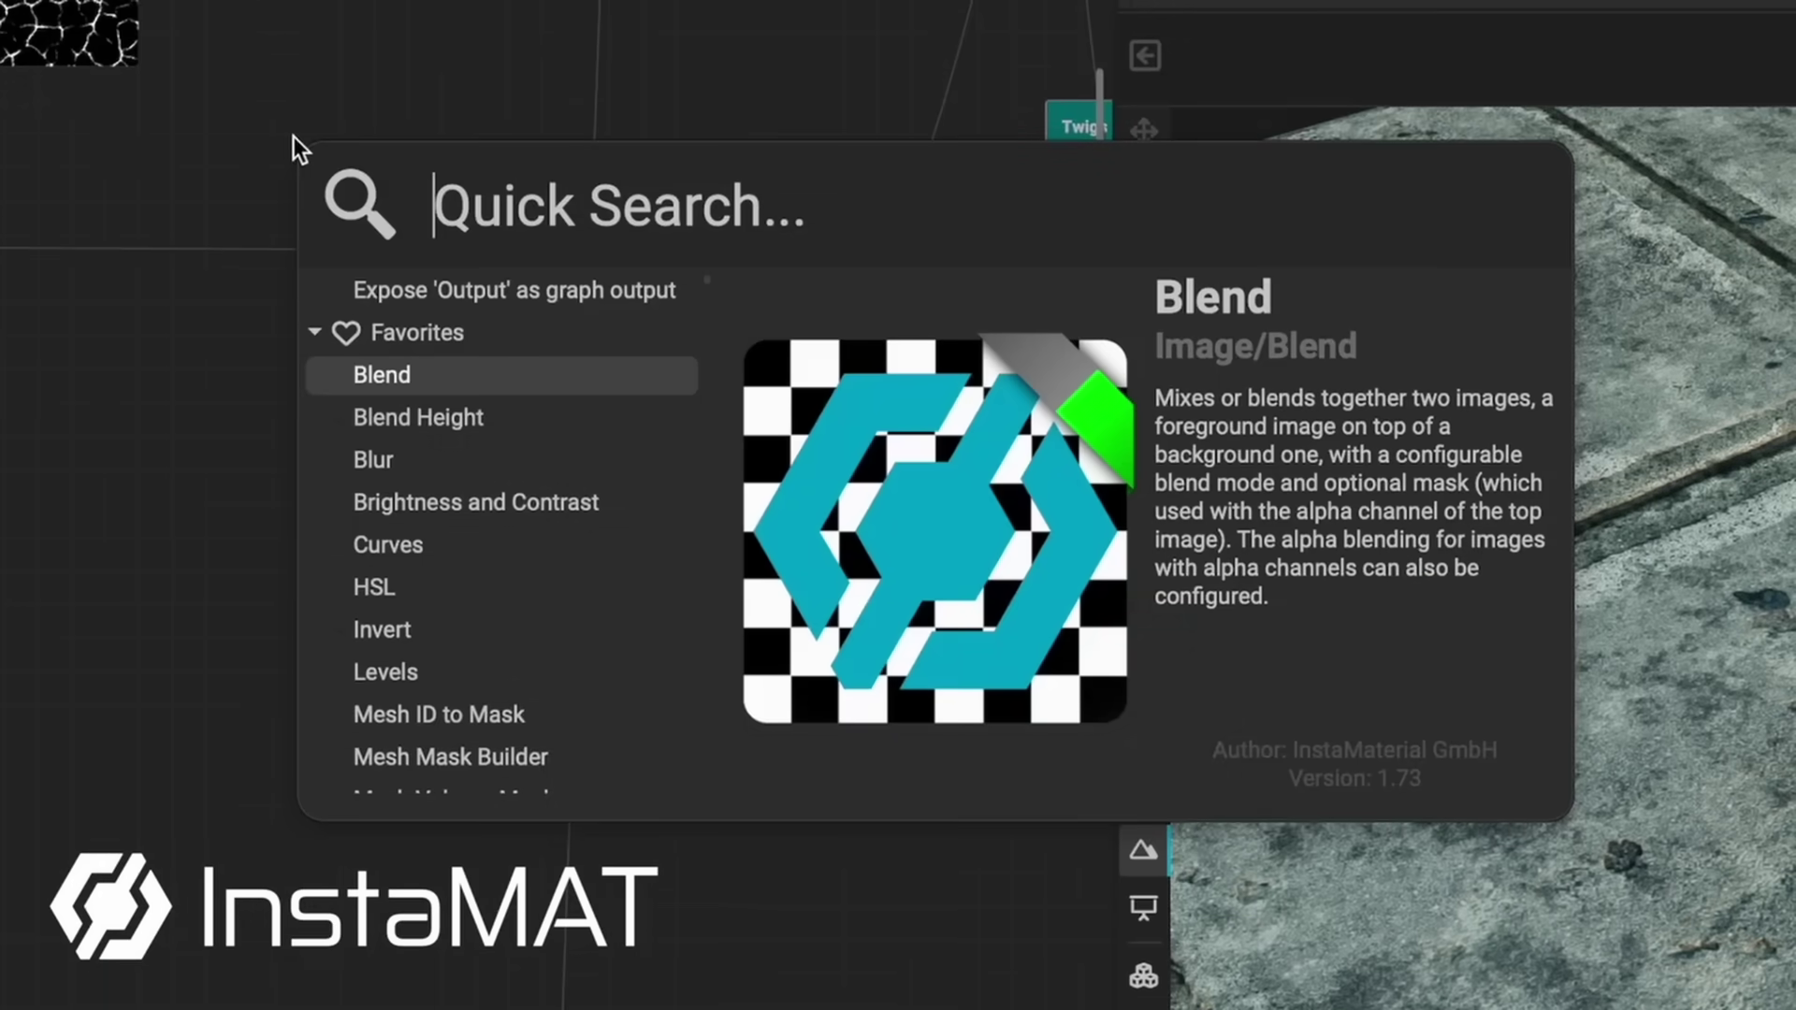
{"action": "type", "text": "Blen"}
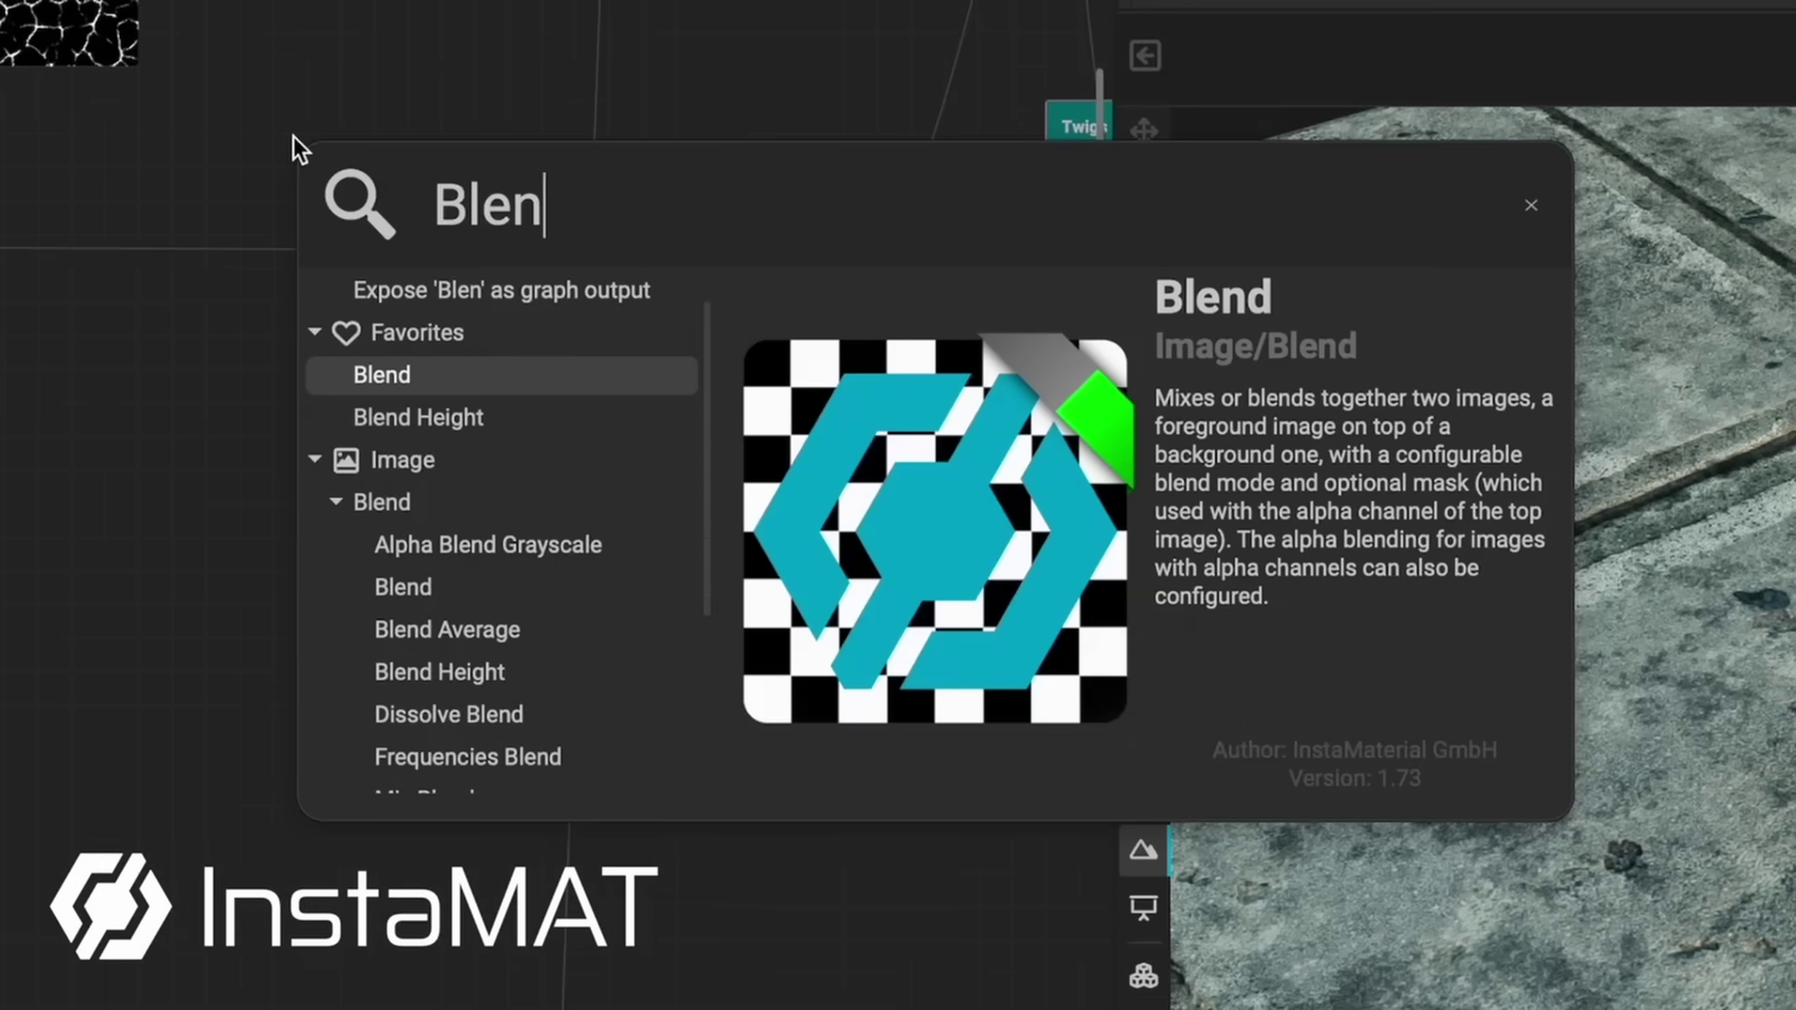
{"action": "key", "text": "Return"}
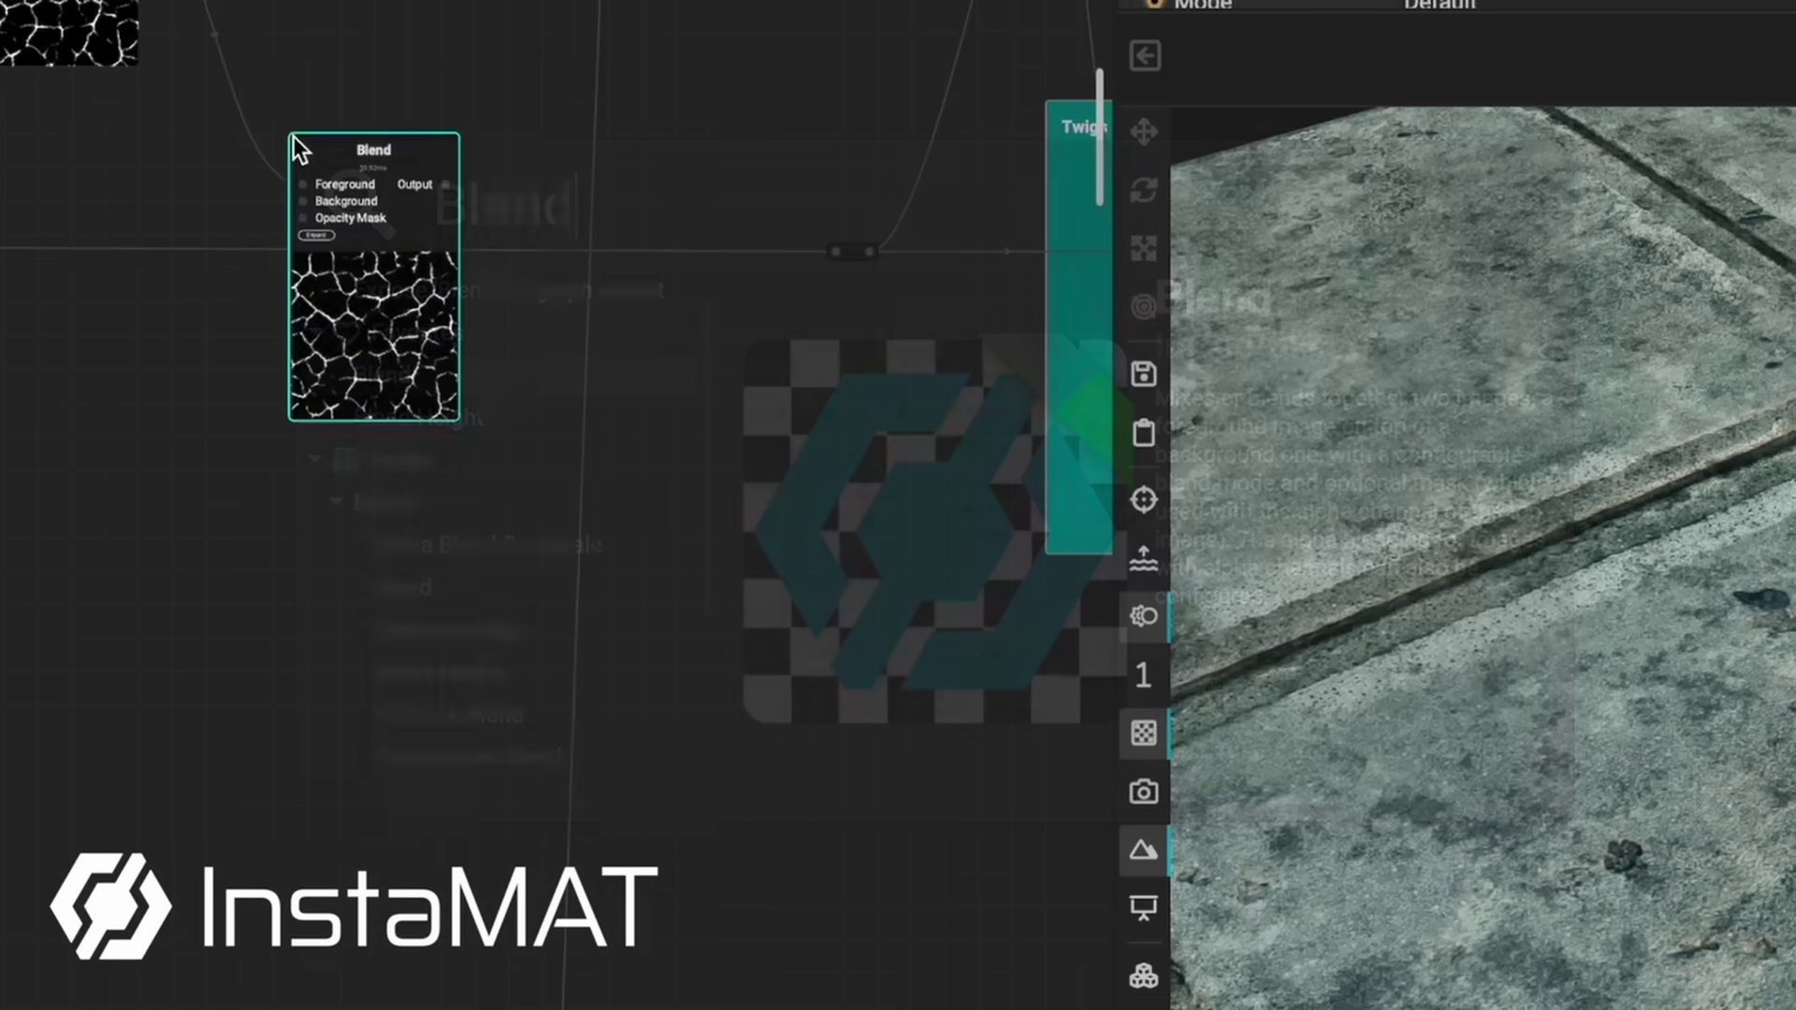
{"action": "scroll", "coordinate": [907, 482], "scroll_direction": "up", "scroll_amount": 3}
{"action": "scroll", "coordinate": [992, 561], "scroll_direction": "up", "scroll_amount": 3}
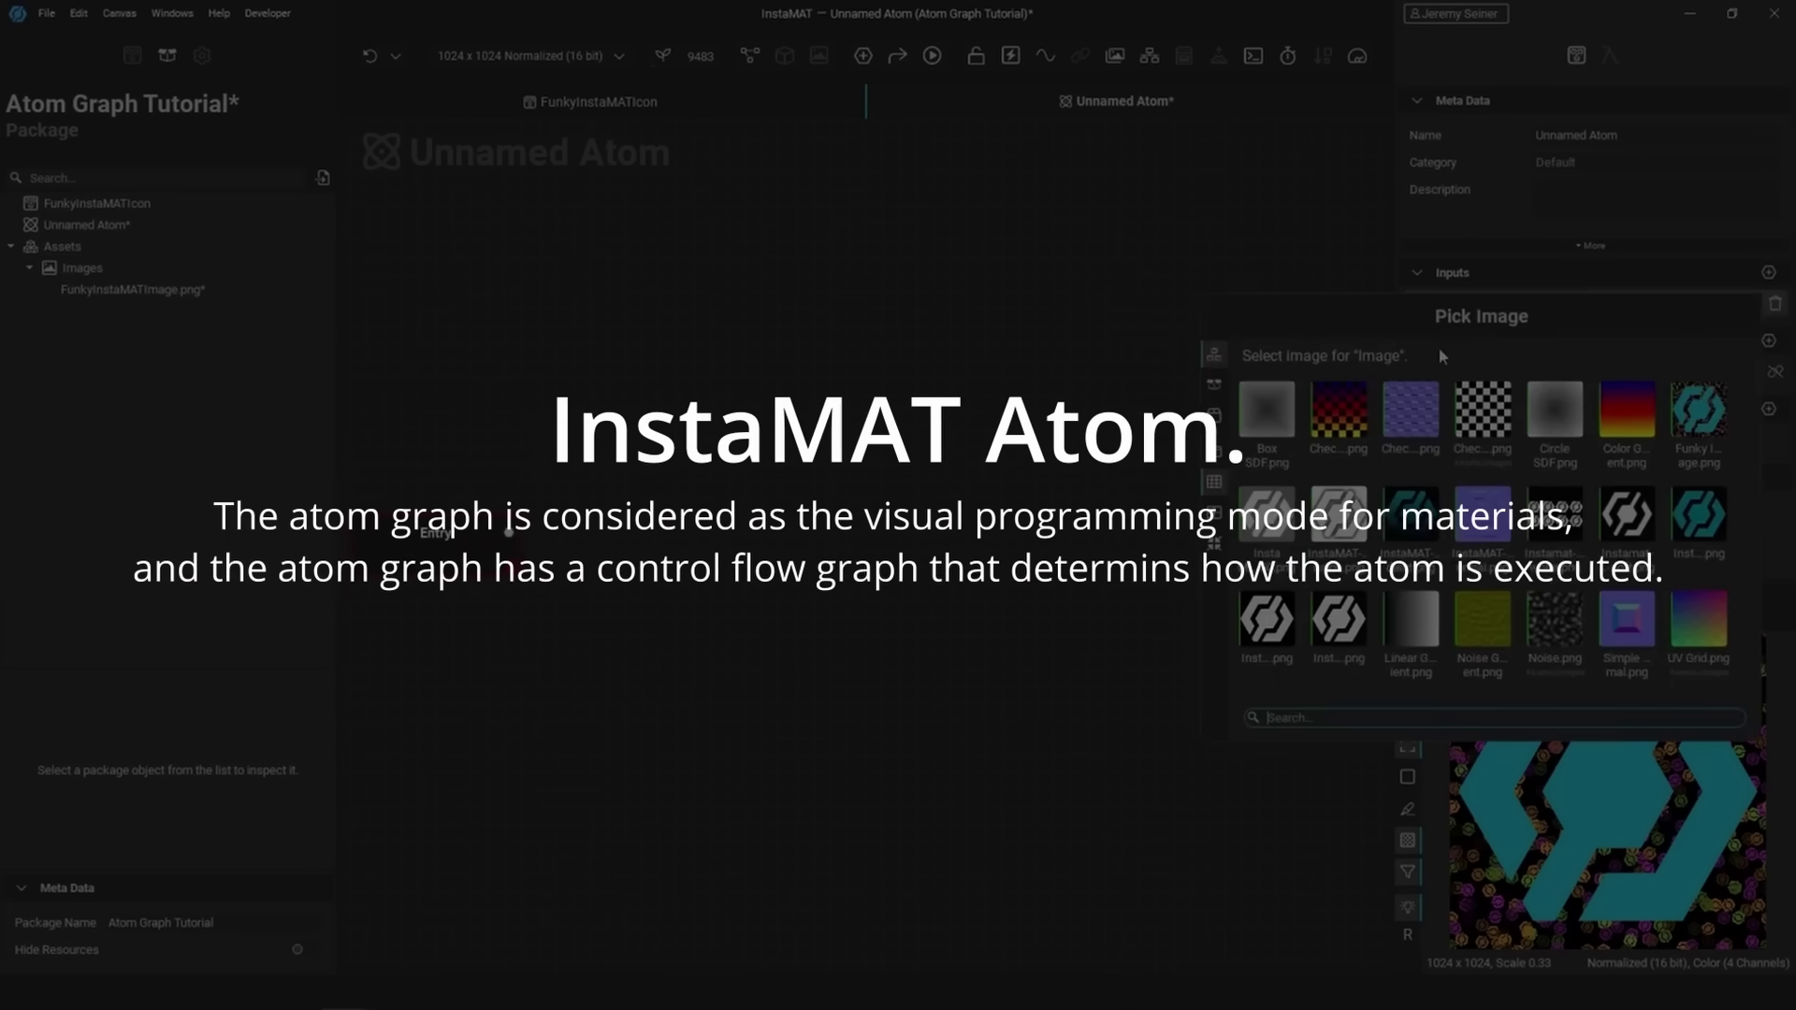
Use funkyinstamatimage.png as the Image input and wire Entry through Read Pixel to Return.
{"action": "left_click", "coordinate": [1215, 389]}
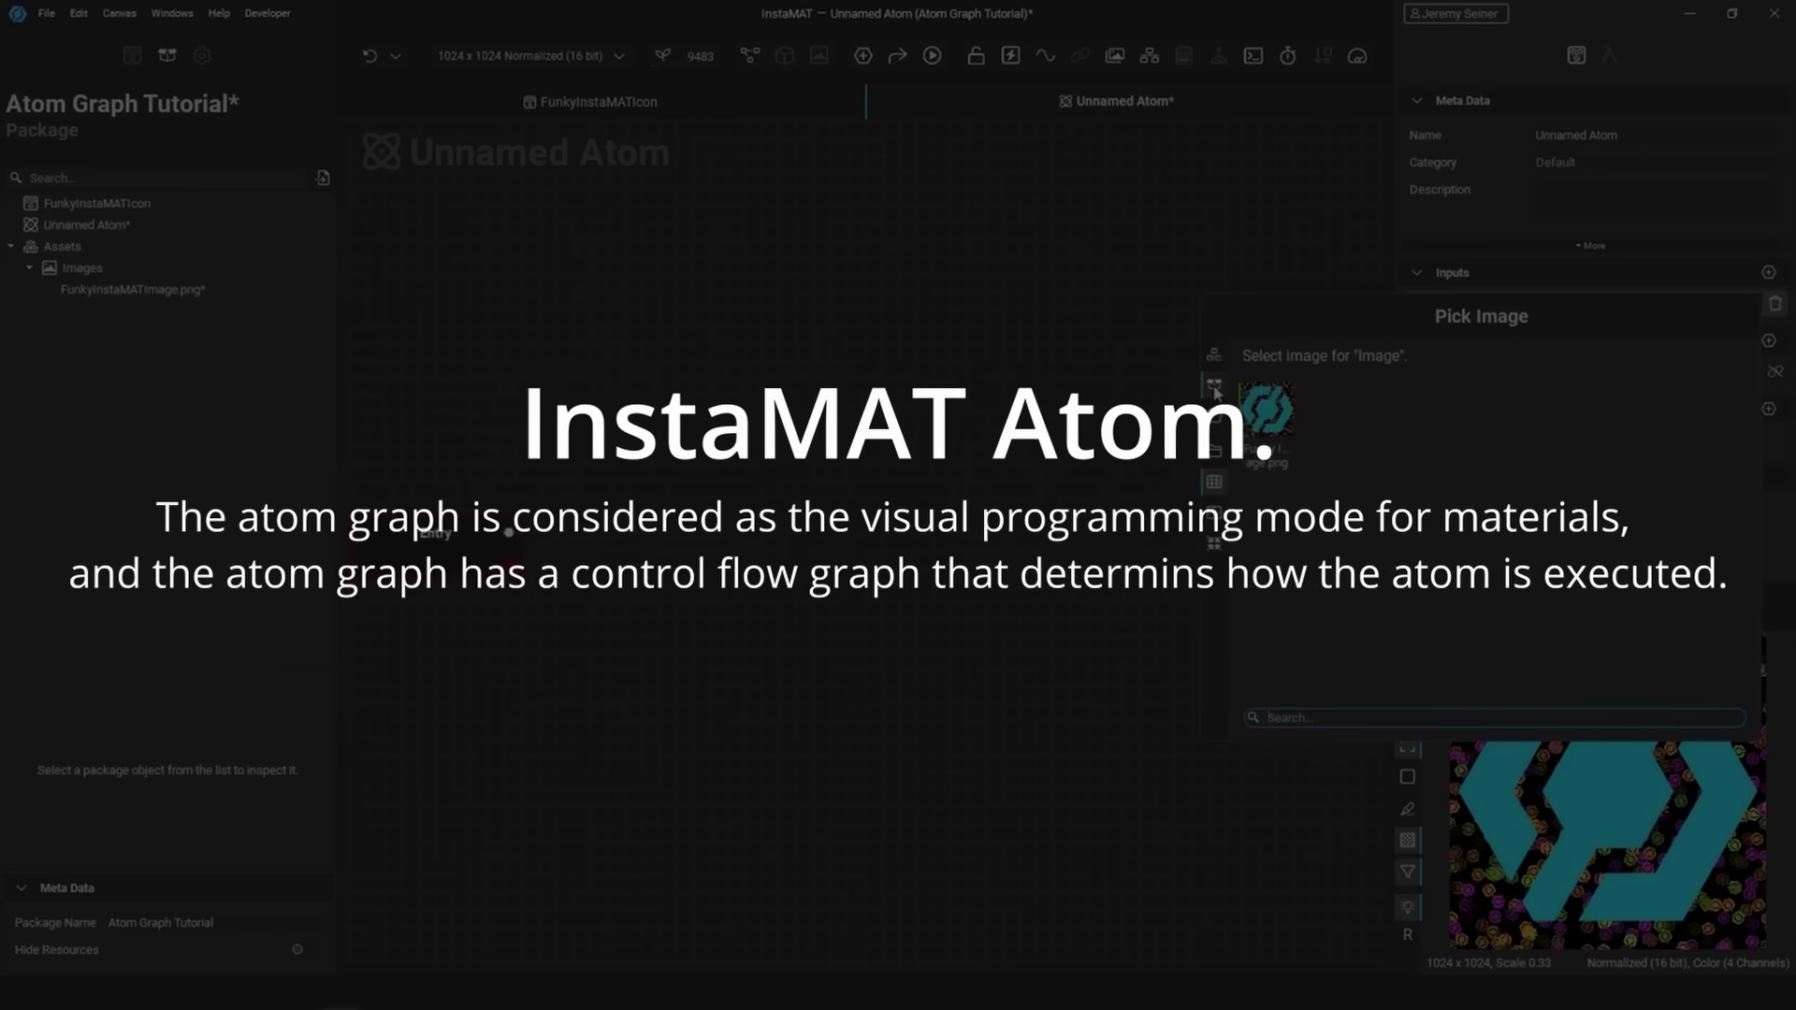
{"action": "left_click", "coordinate": [1267, 408]}
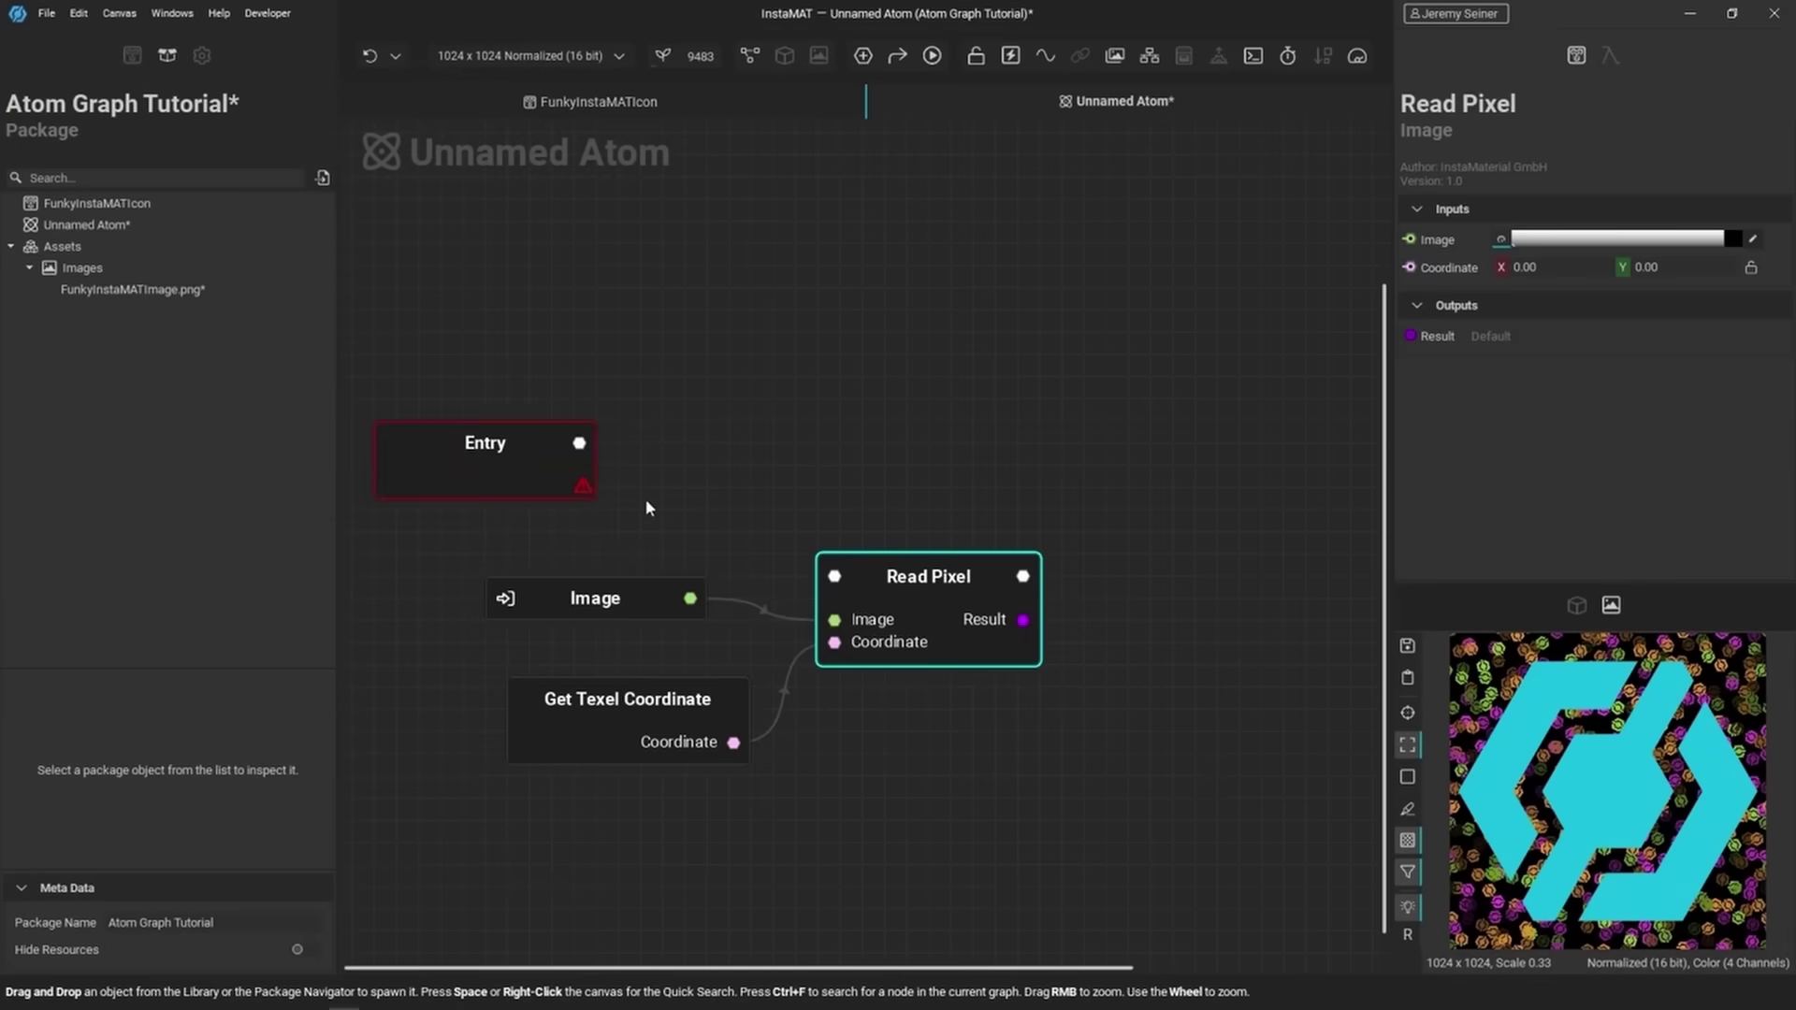
{"action": "scroll", "coordinate": [648, 507], "scroll_direction": "down", "scroll_amount": 2}
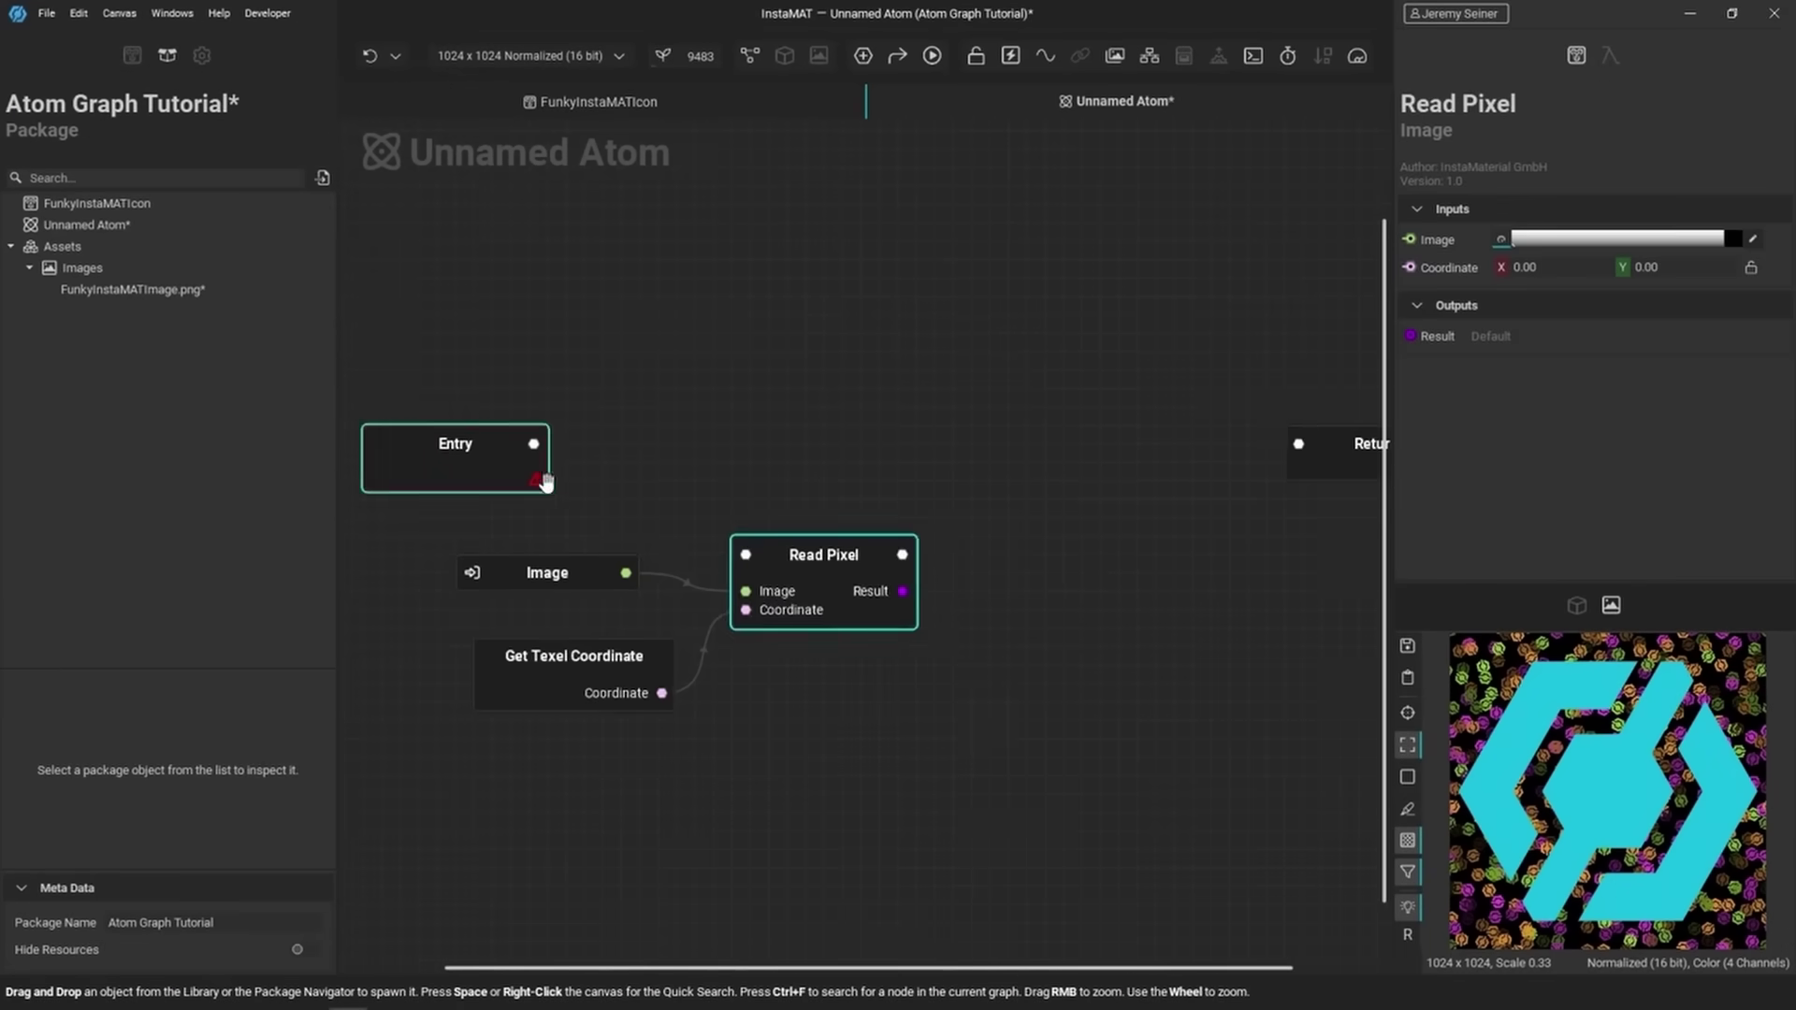
{"action": "left_click_drag", "start_coordinate": [533, 443], "coordinate": [746, 555]}
{"action": "left_click_drag", "start_coordinate": [1291, 447], "coordinate": [1298, 445]}
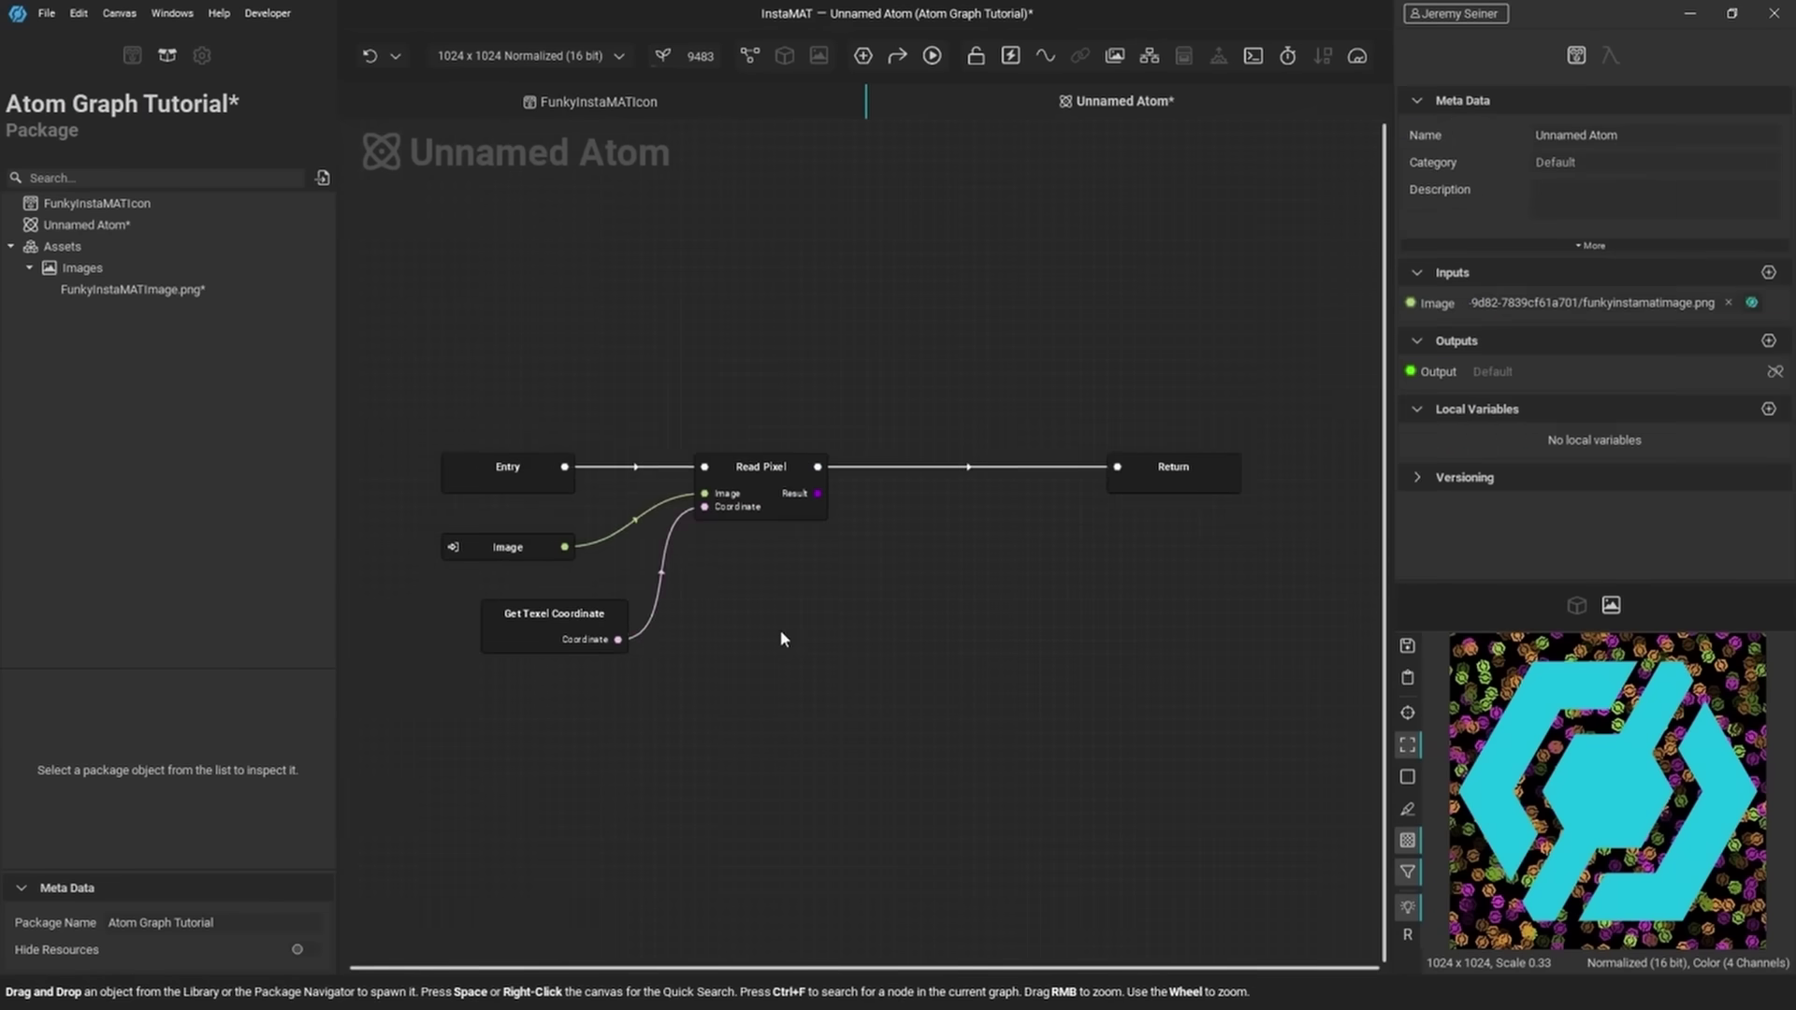
Add a Write Pixel node from Read Pixel's Result and route it into a Set Output node.
{"action": "scroll", "coordinate": [783, 639], "scroll_direction": "up", "scroll_amount": 2}
{"action": "left_click_drag", "start_coordinate": [817, 471], "coordinate": [932, 543]}
{"action": "type", "text": "Write"}
{"action": "key", "text": "Return"}
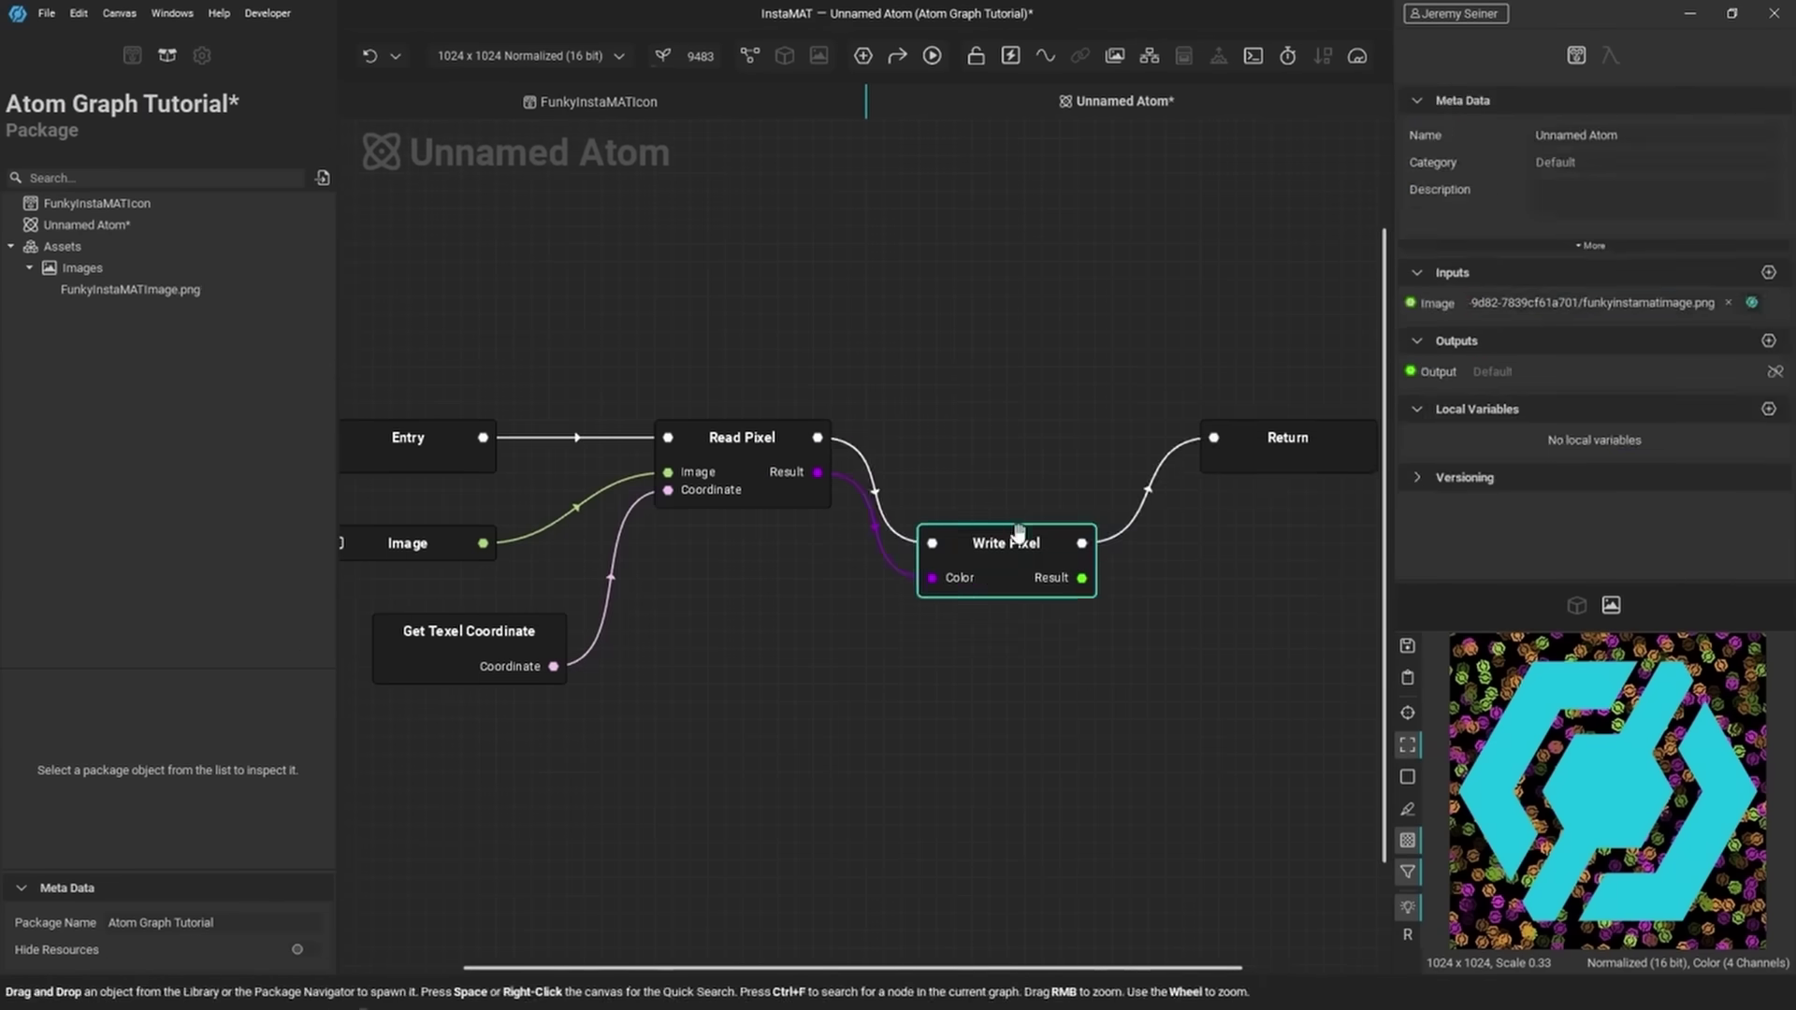
{"action": "key", "text": "shift+1"}
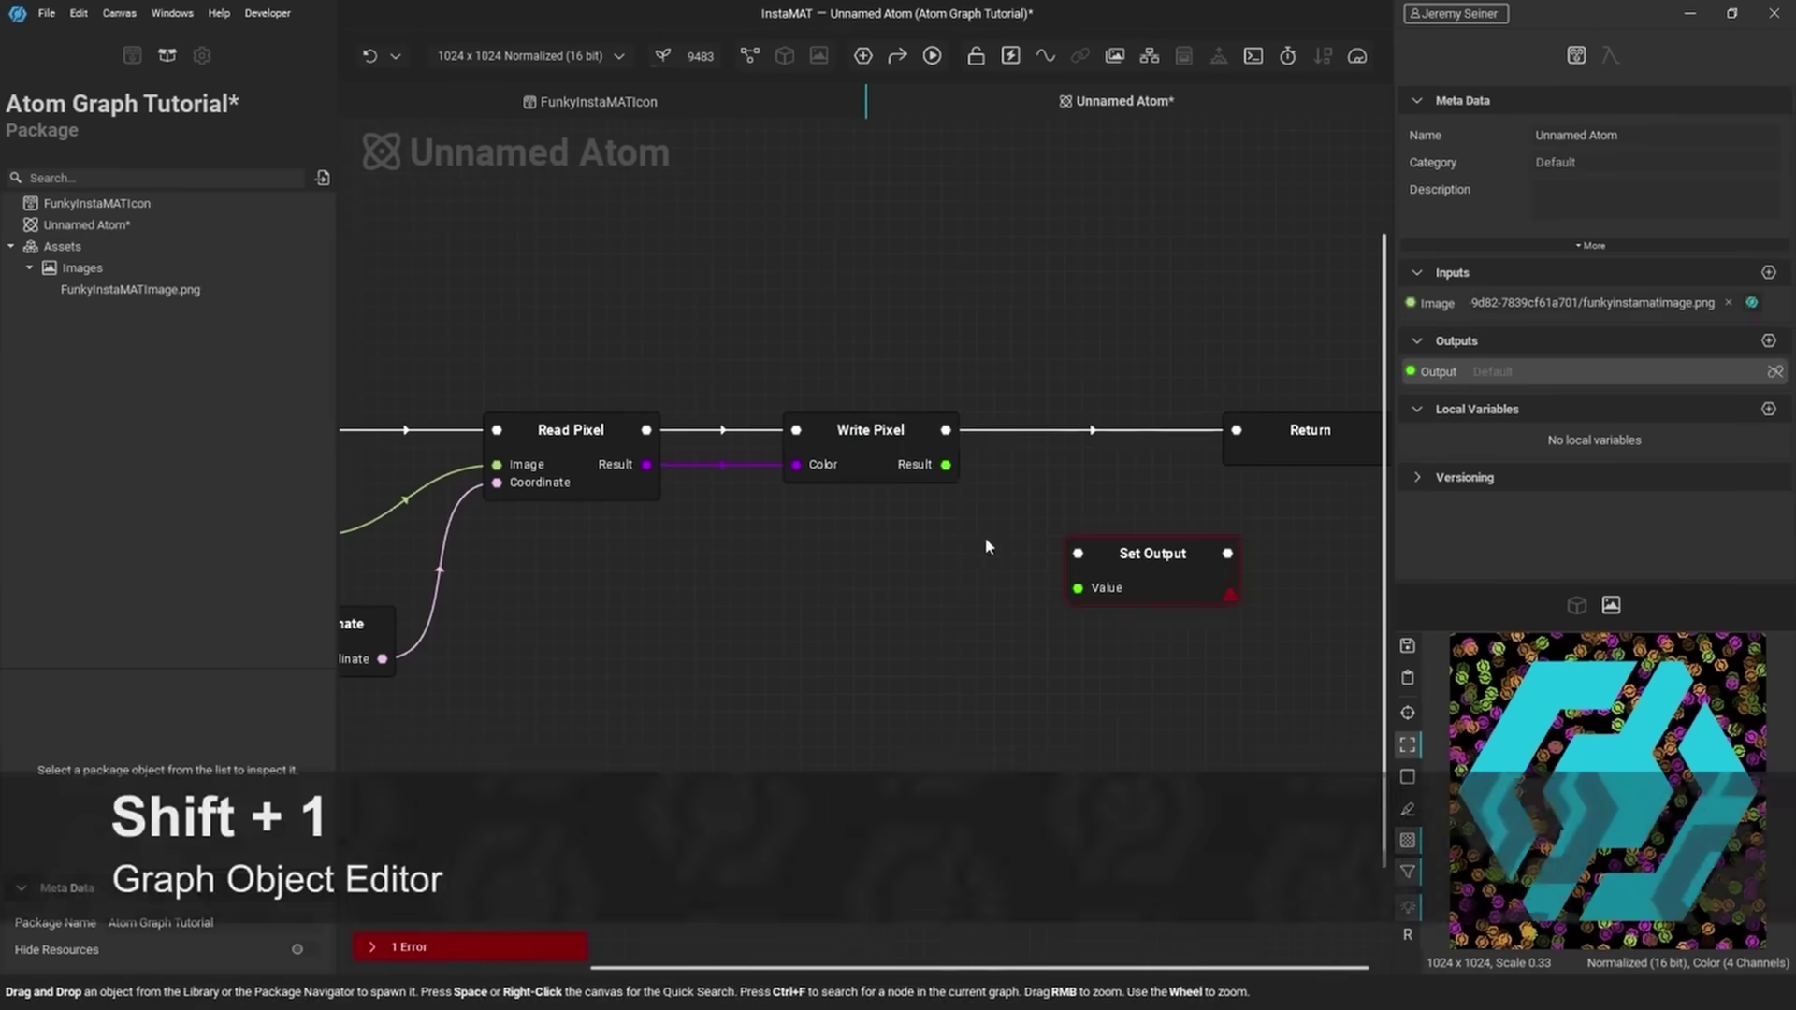
{"action": "left_click_drag", "start_coordinate": [1117, 471], "coordinate": [1170, 426]}
Save the atom as NoiseBasedHue under Image/Adjustments and place it in a new element graph.
{"action": "key", "text": "ctrl+s"}
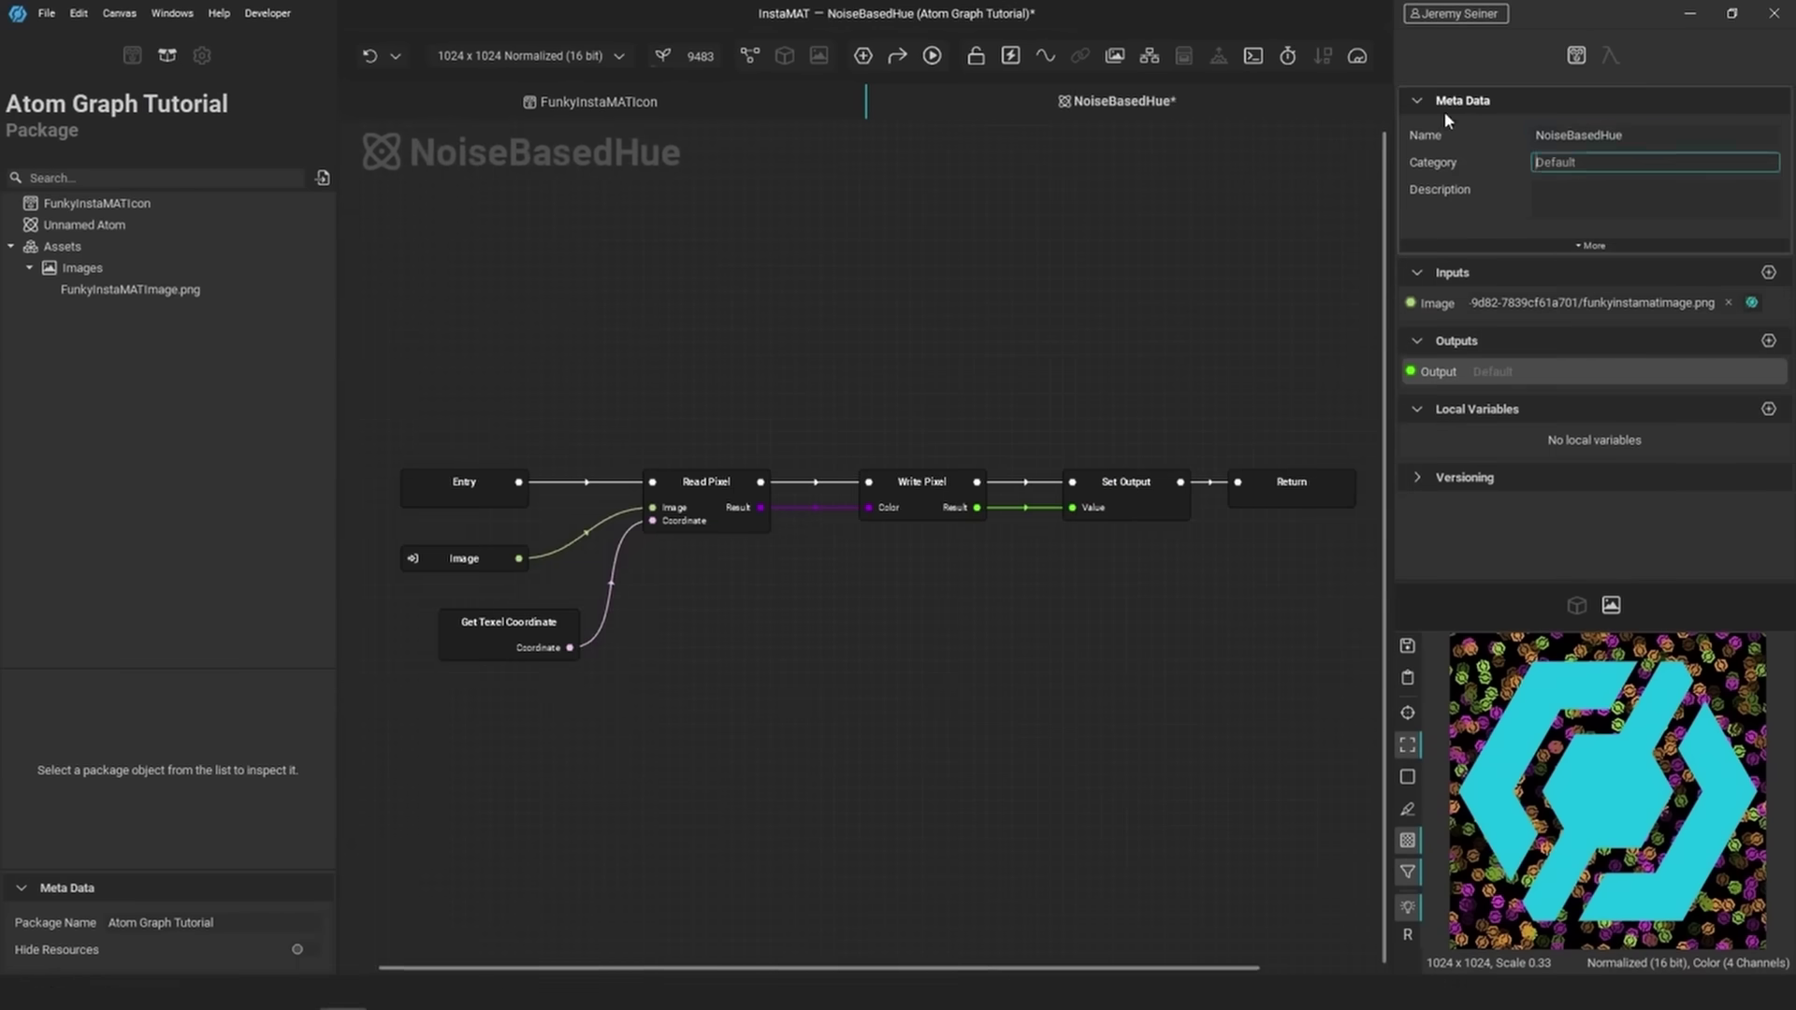
{"action": "left_click", "coordinate": [1597, 201]}
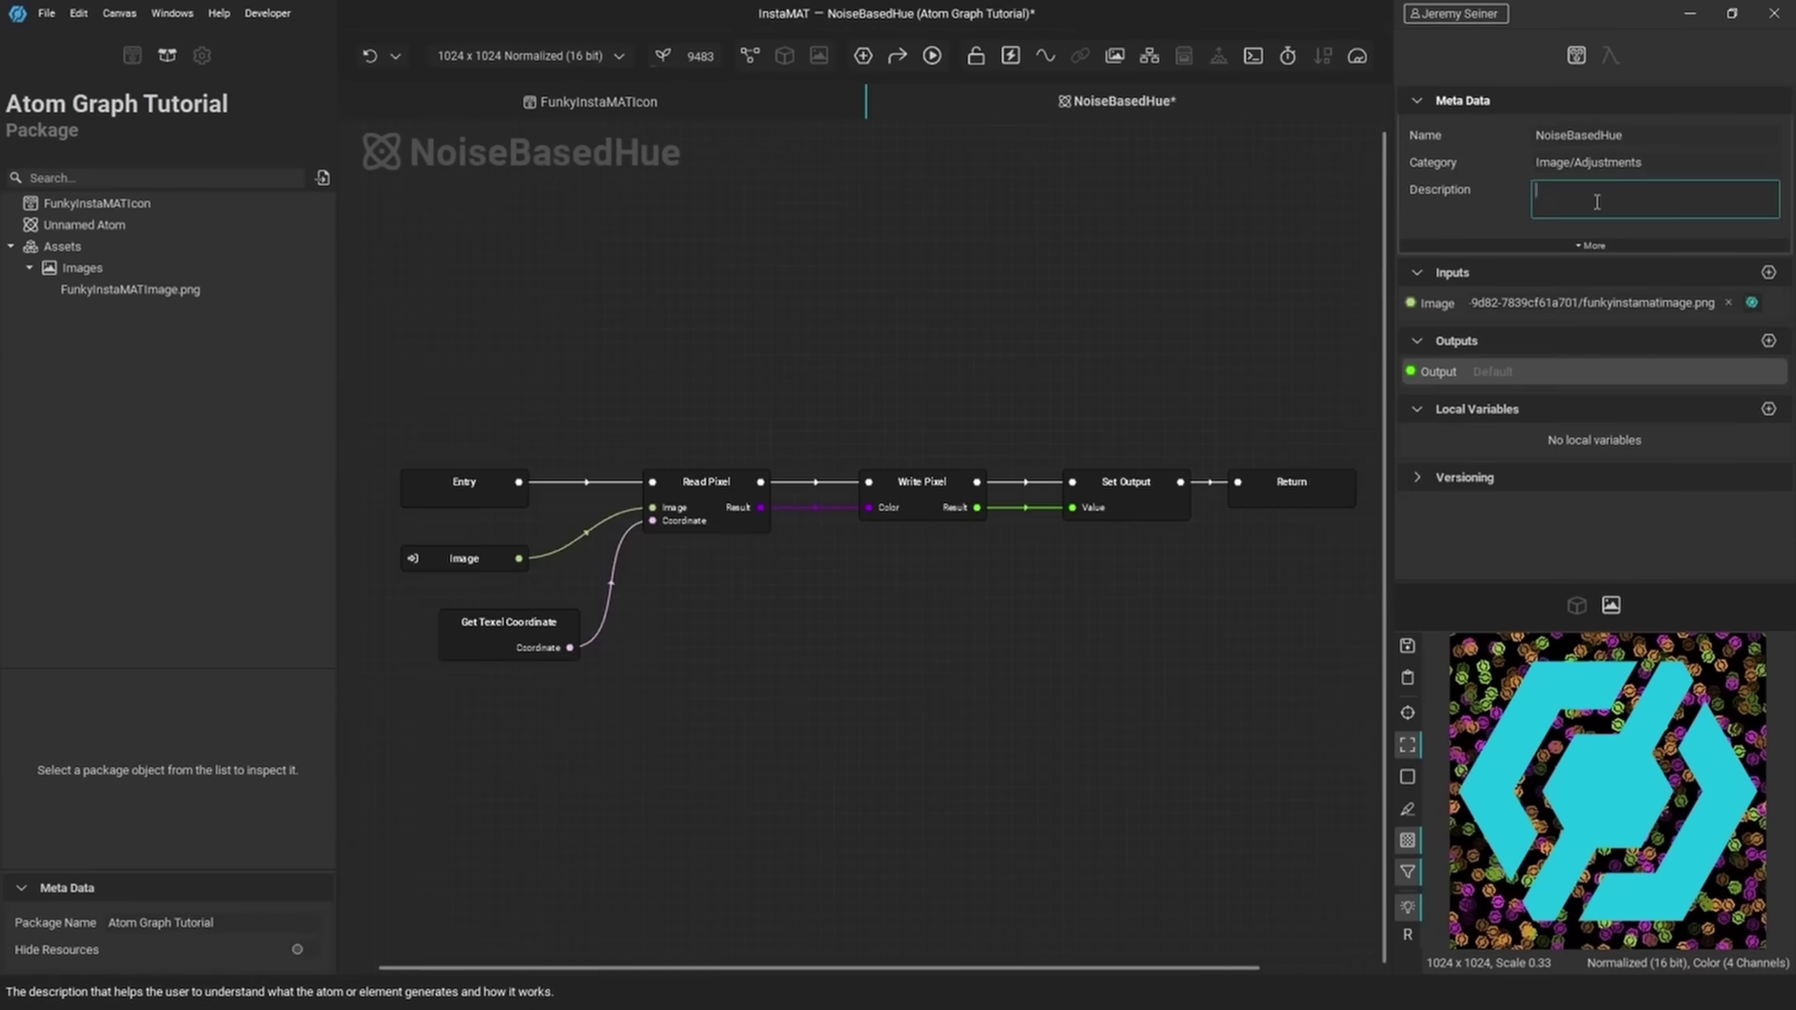
{"action": "key", "text": "ctrl+s"}
{"action": "left_click", "coordinate": [862, 55]}
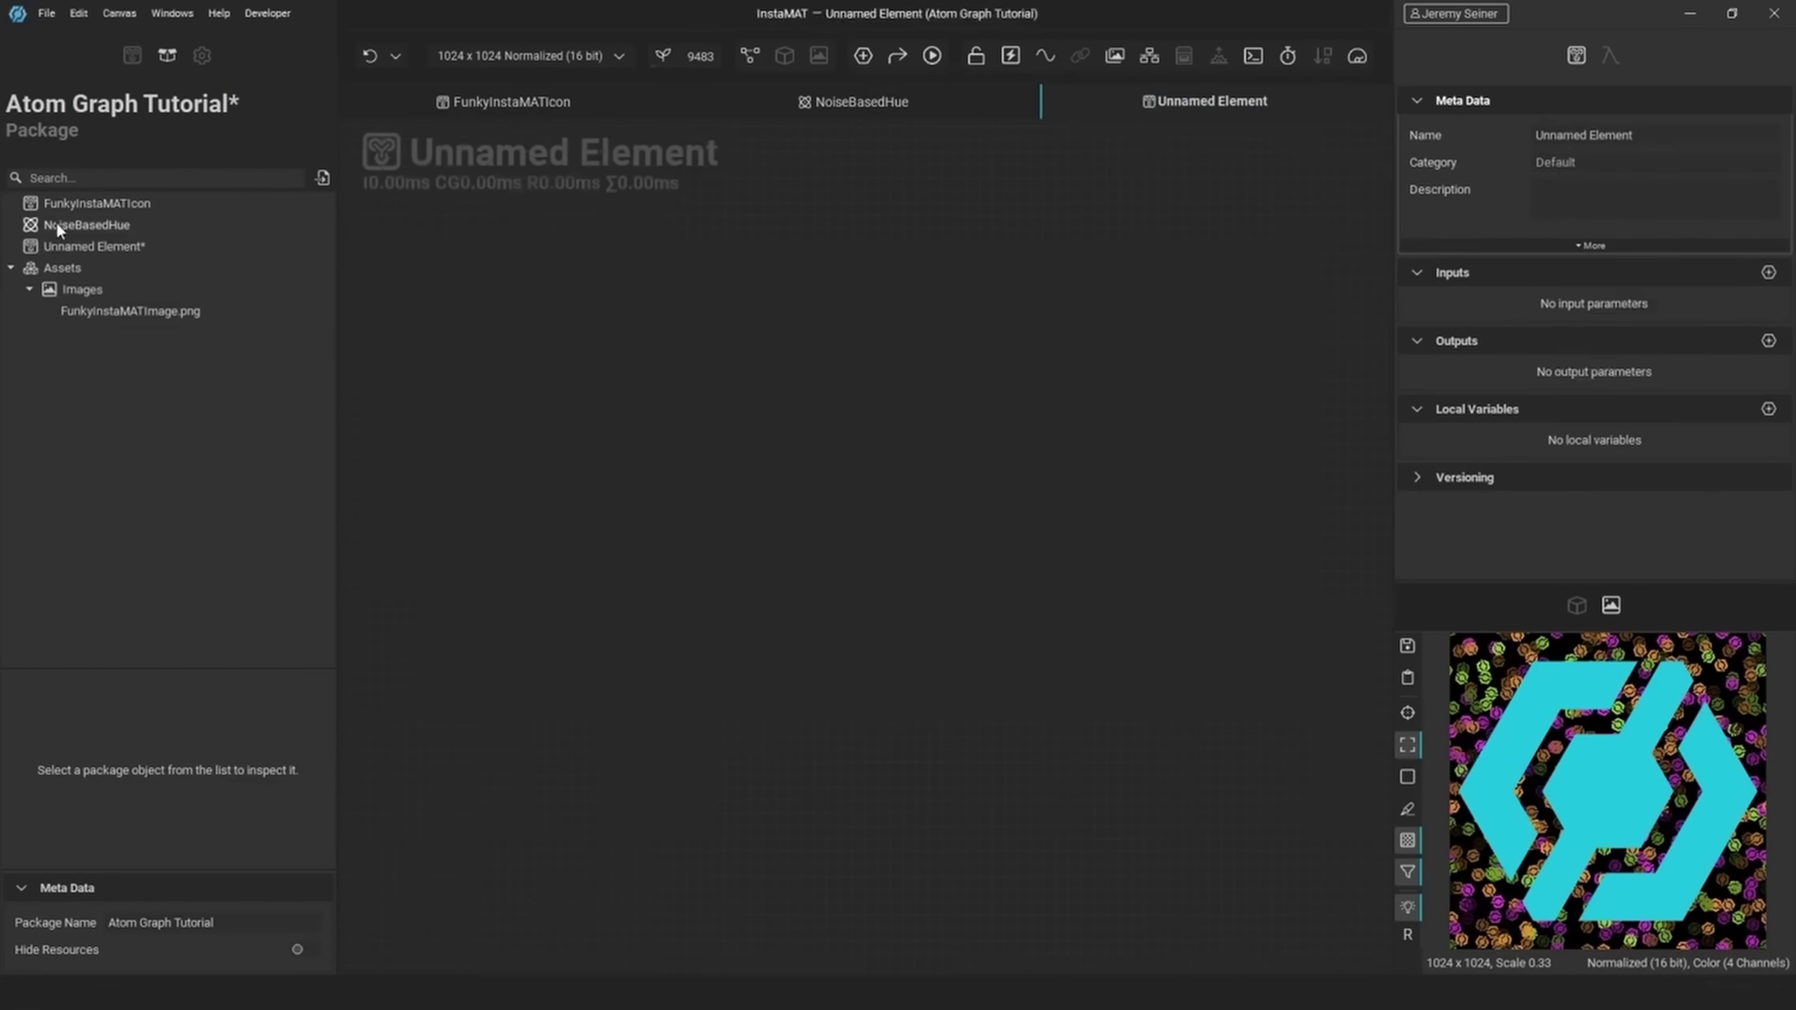
{"action": "left_click_drag", "start_coordinate": [75, 228], "coordinate": [951, 563]}
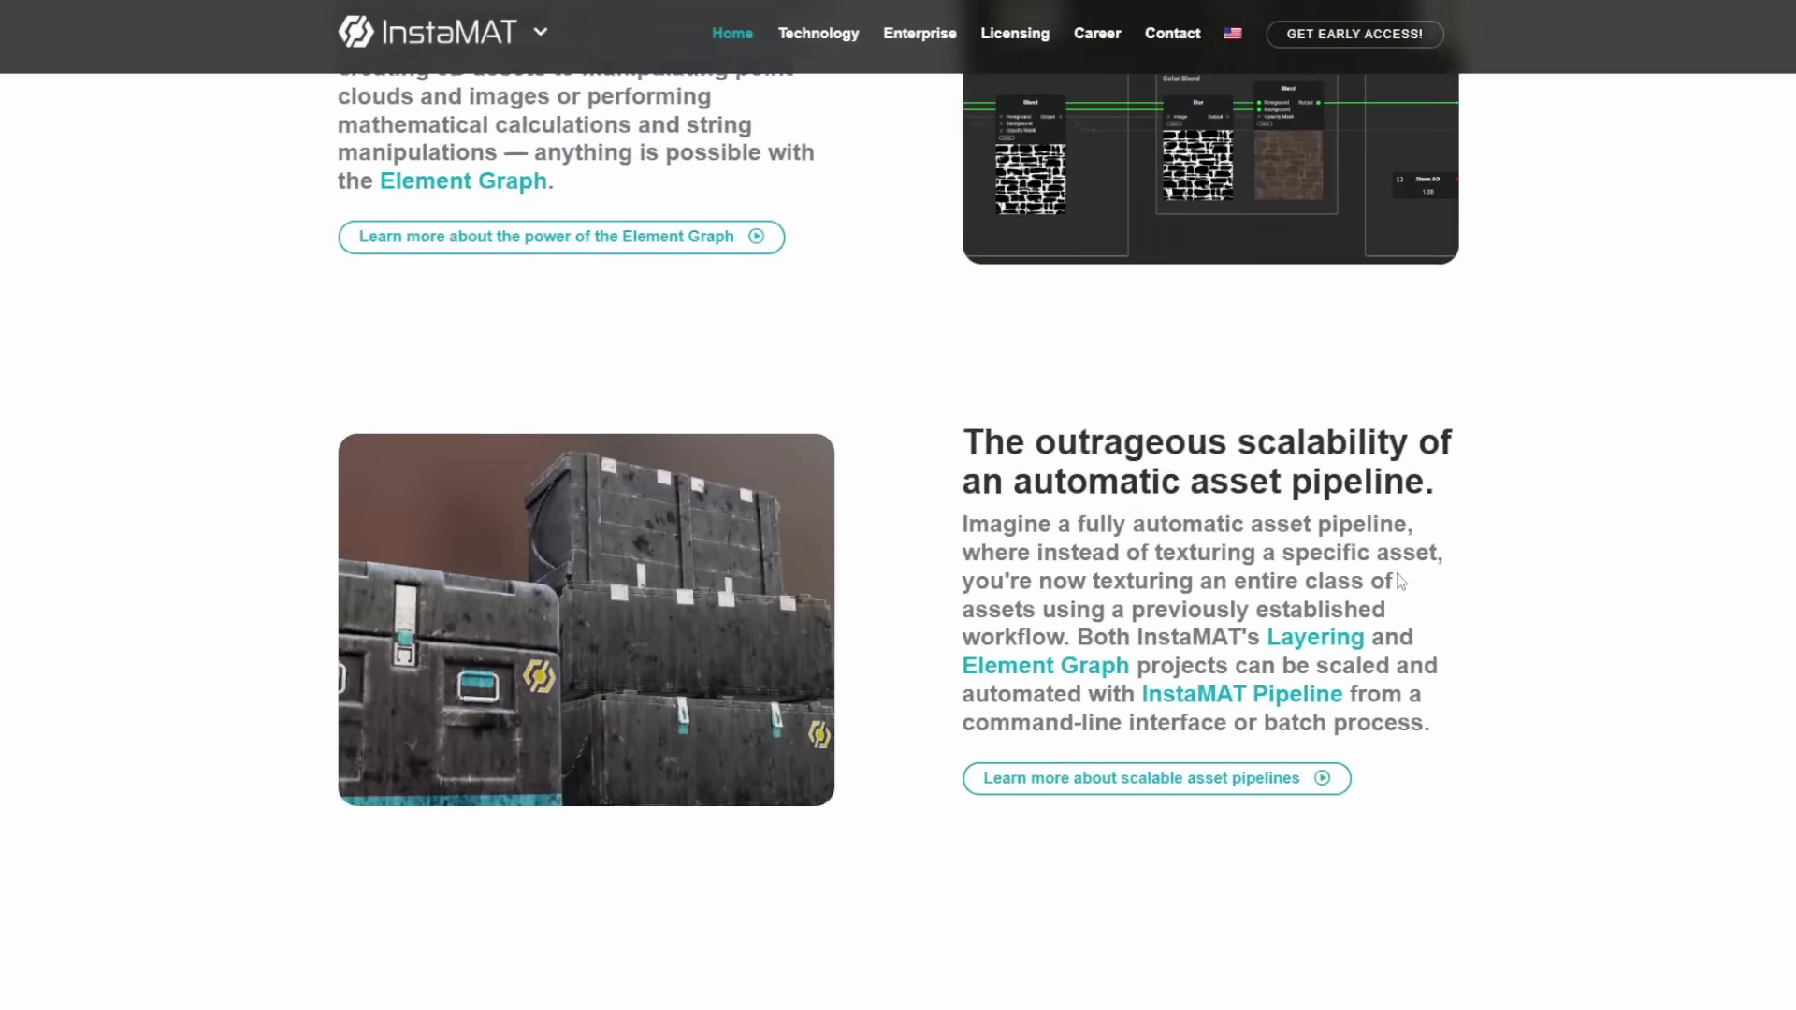
{"action": "scroll", "coordinate": [1398, 575], "scroll_direction": "down", "scroll_amount": 15}
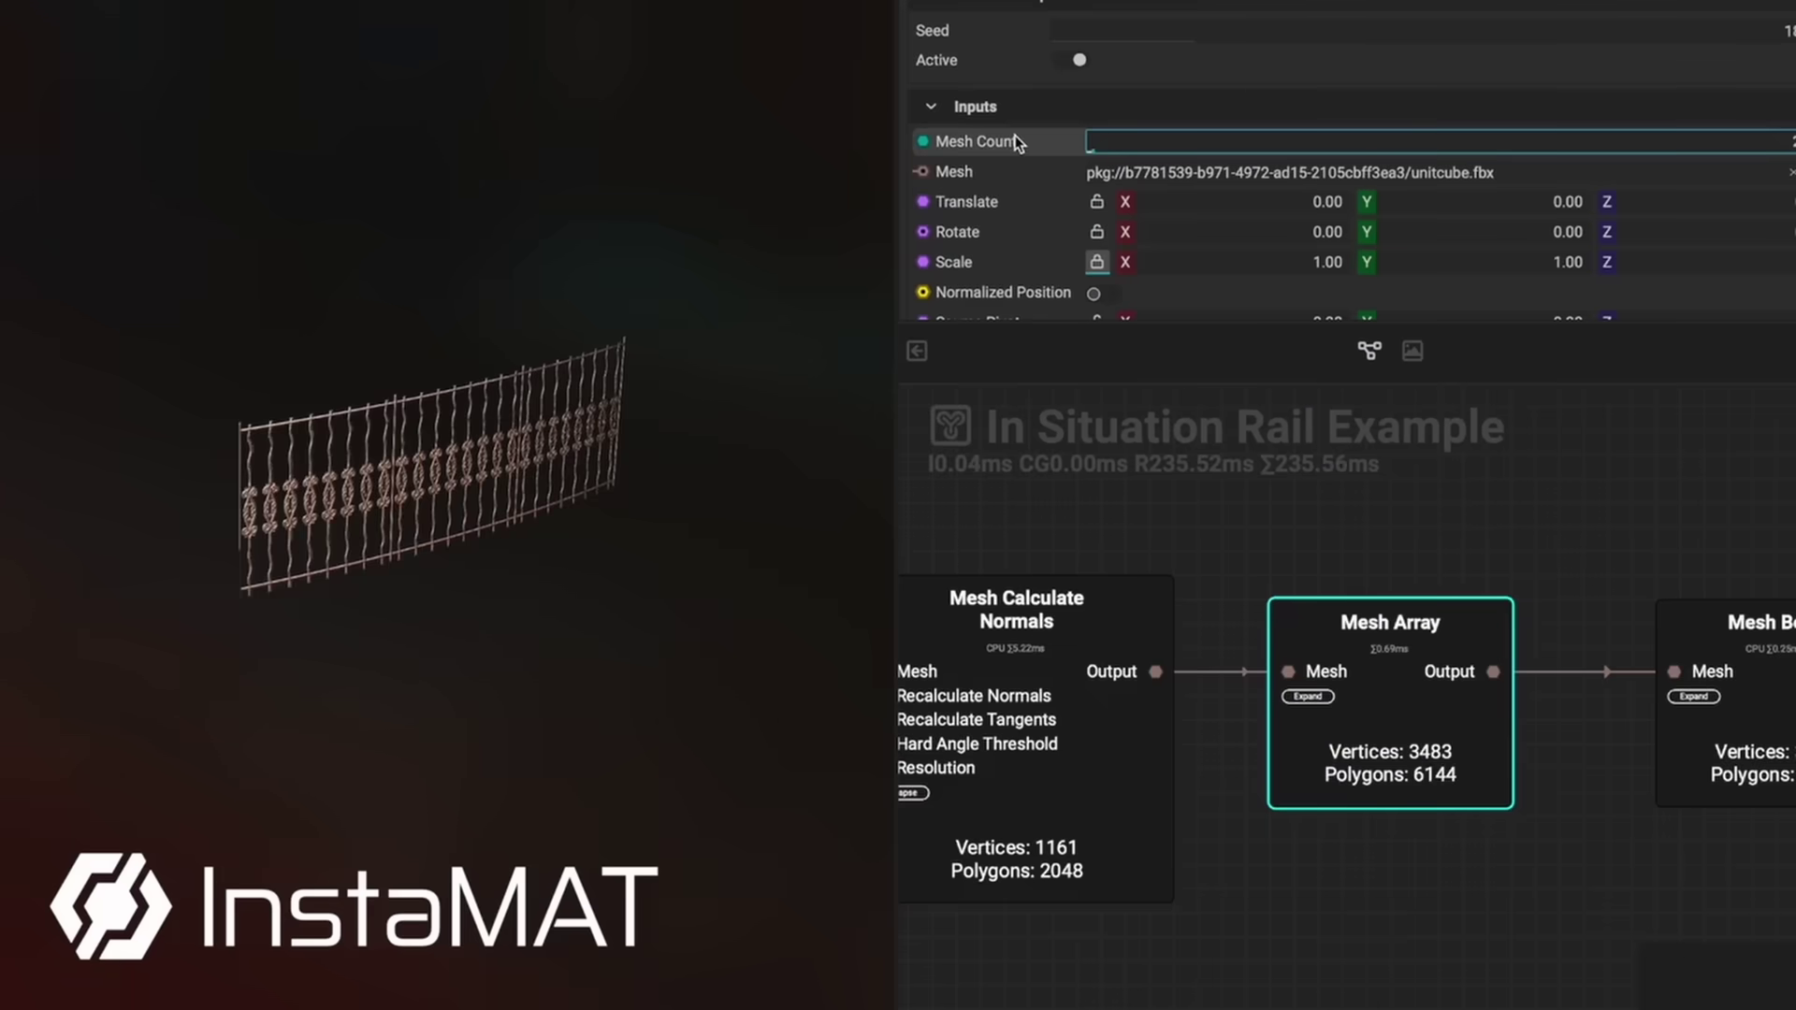
Set Mesh Array's Mesh Count to 5 and drag Point B to re-bend the rail.
{"action": "type", "text": "4"}
{"action": "key", "text": "Up"}
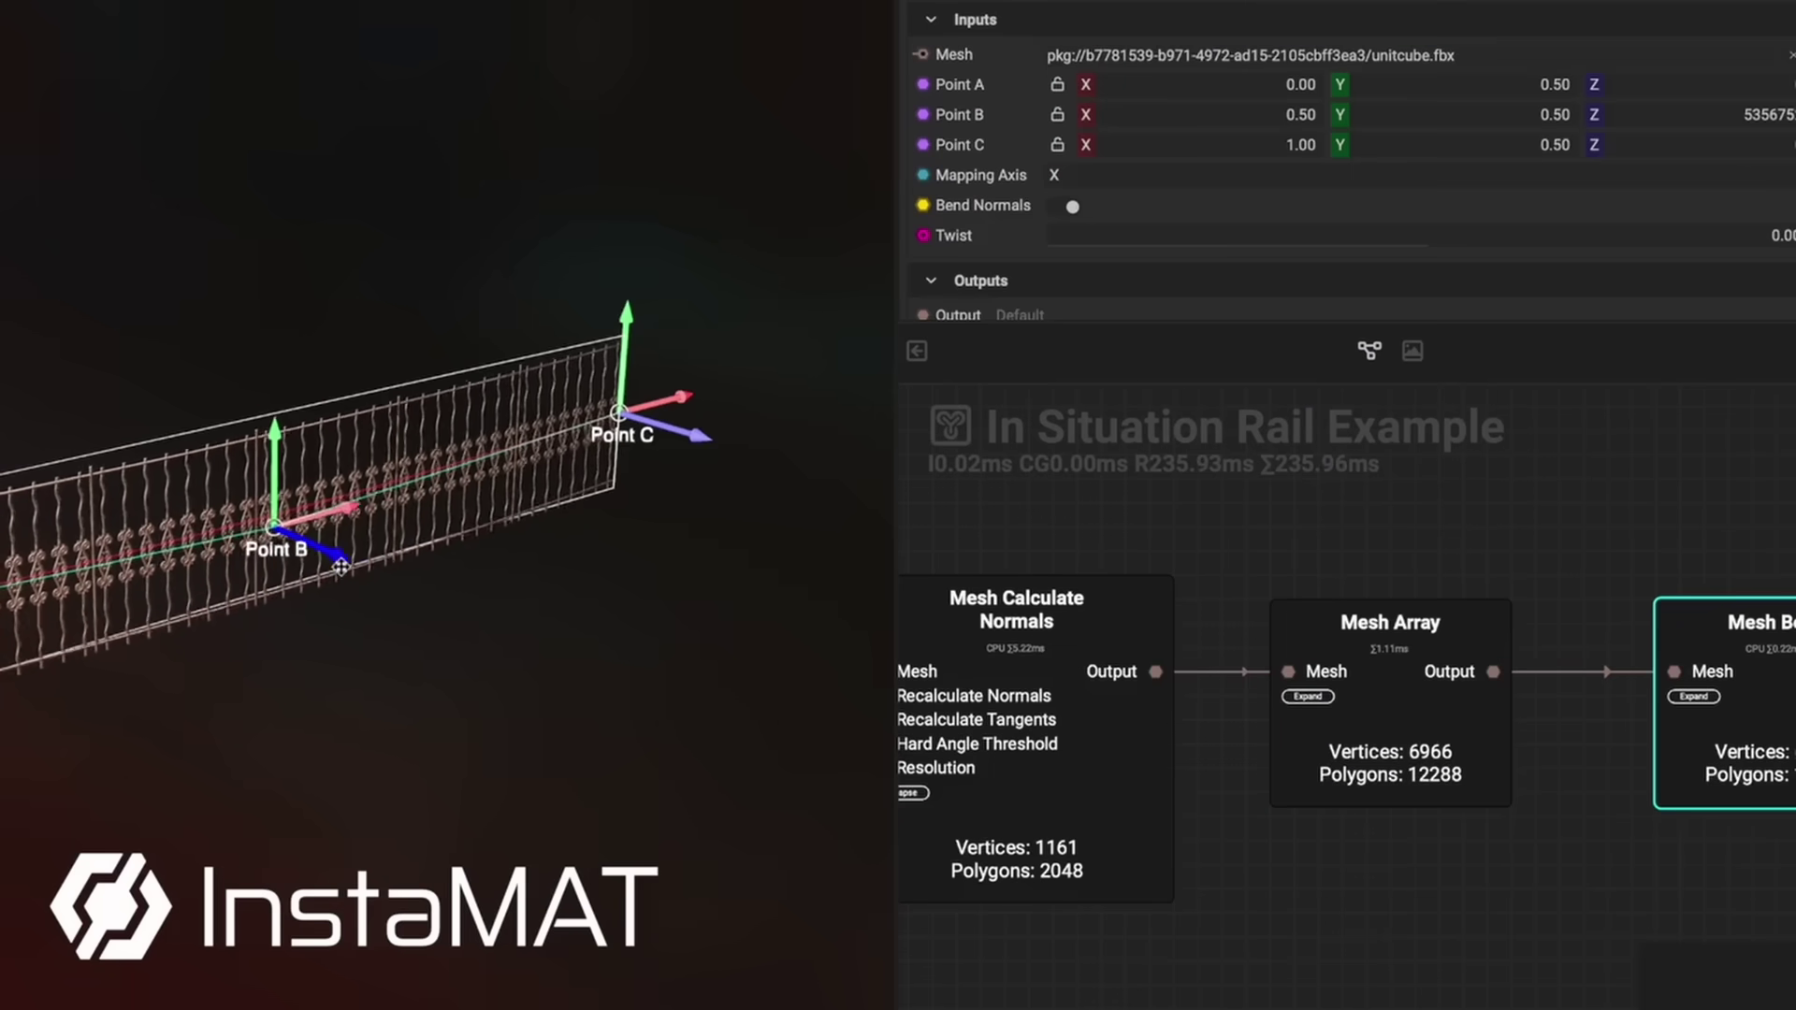
{"action": "left_click_drag", "start_coordinate": [389, 602], "coordinate": [621, 715]}
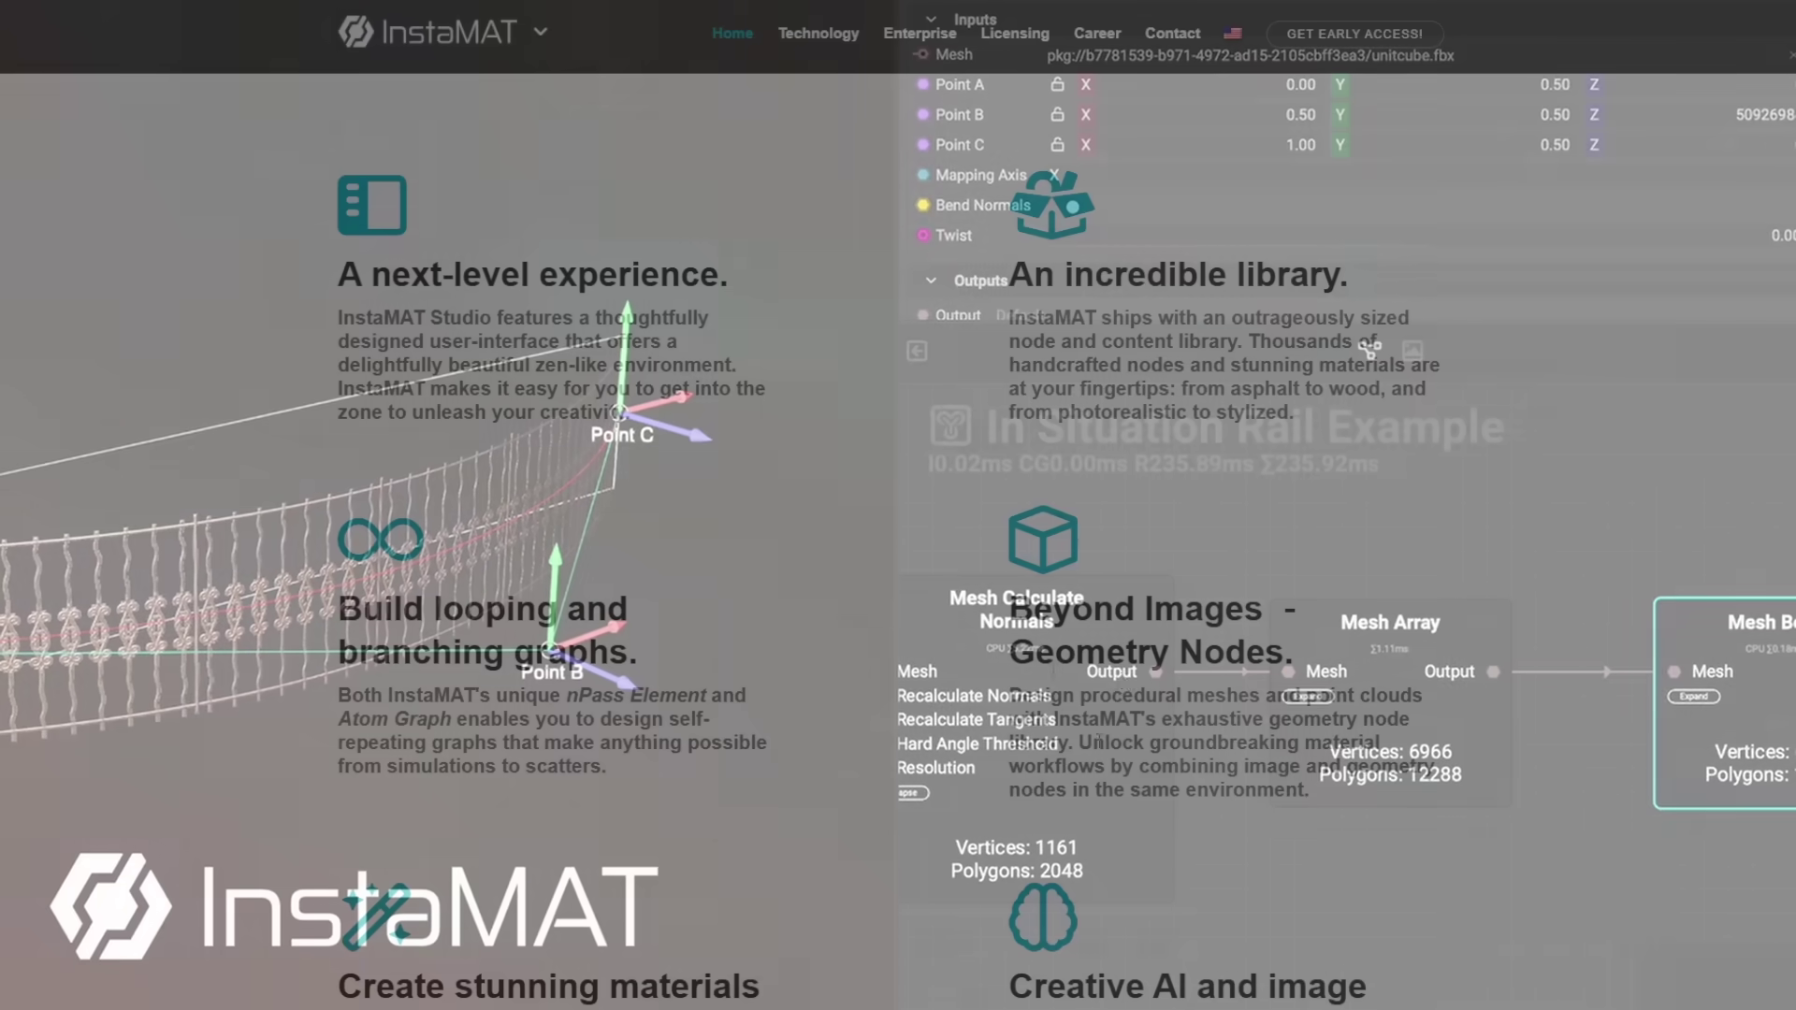
Scroll to the Geometry Nodes and Creative AI sections and load a photo for material conversion.
{"action": "scroll", "coordinate": [1148, 422], "scroll_direction": "down", "scroll_amount": 3}
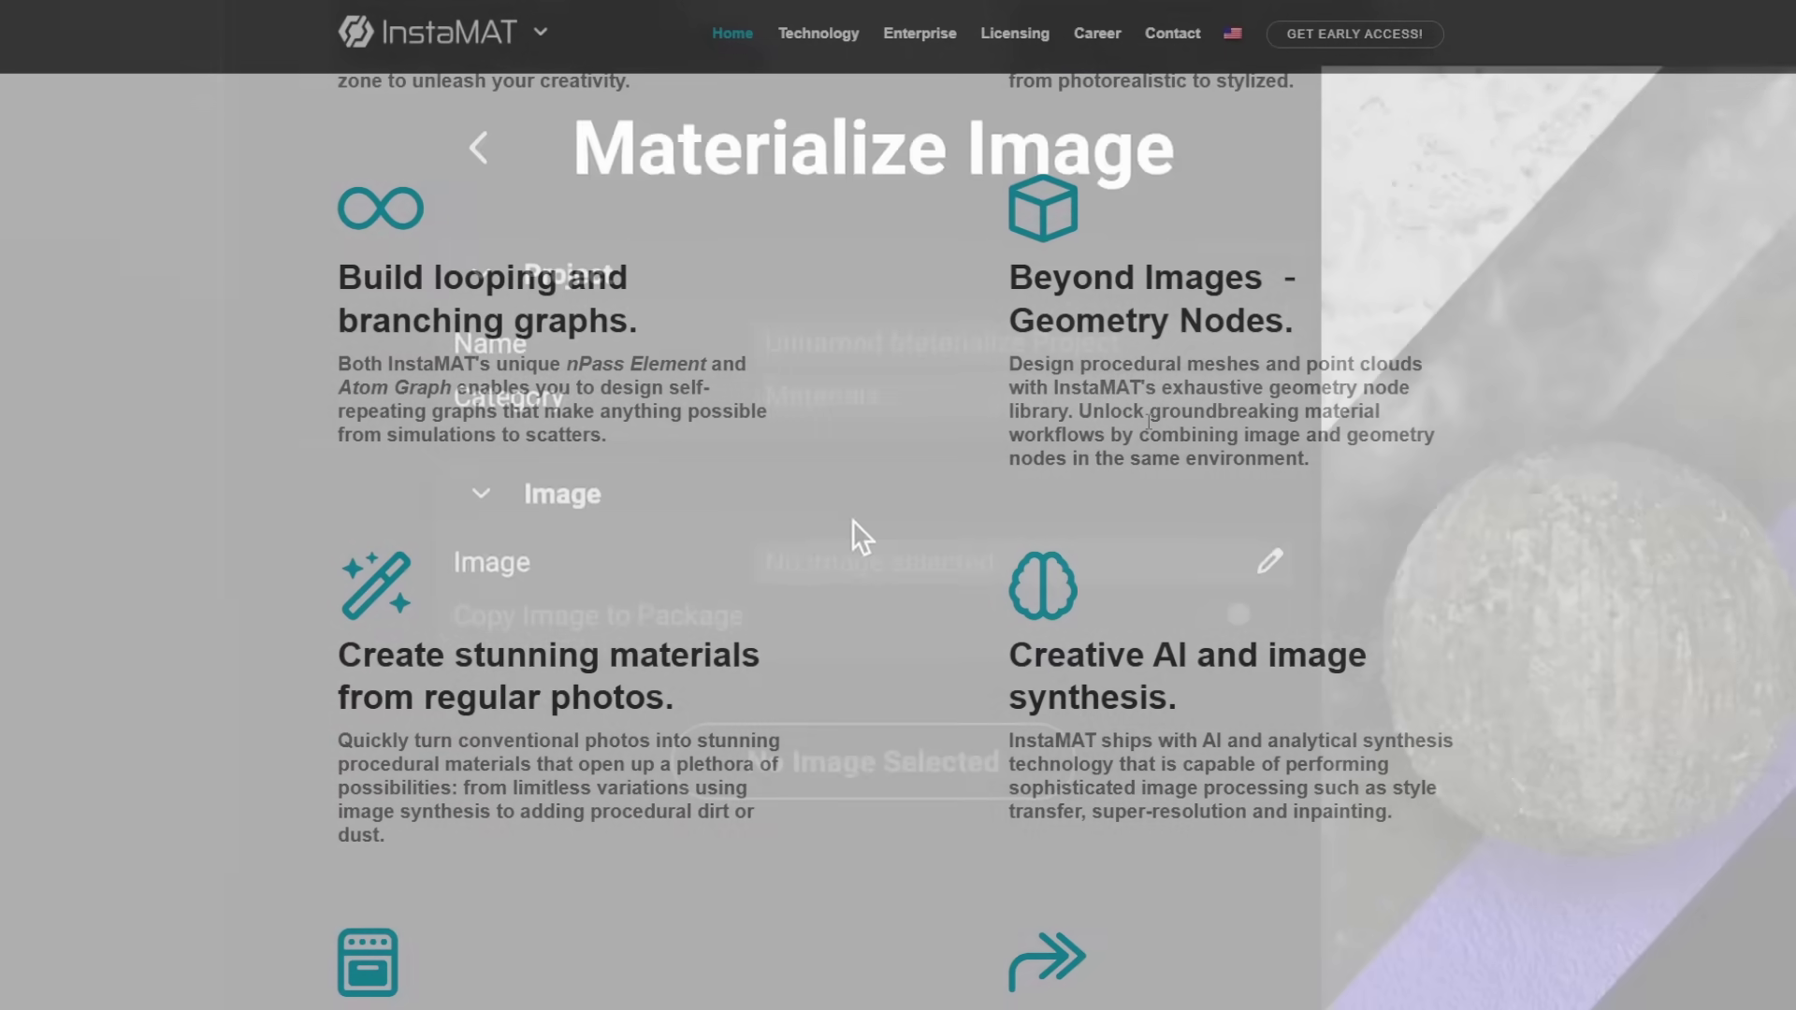
{"action": "left_click_drag", "start_coordinate": [851, 533], "coordinate": [654, 590]}
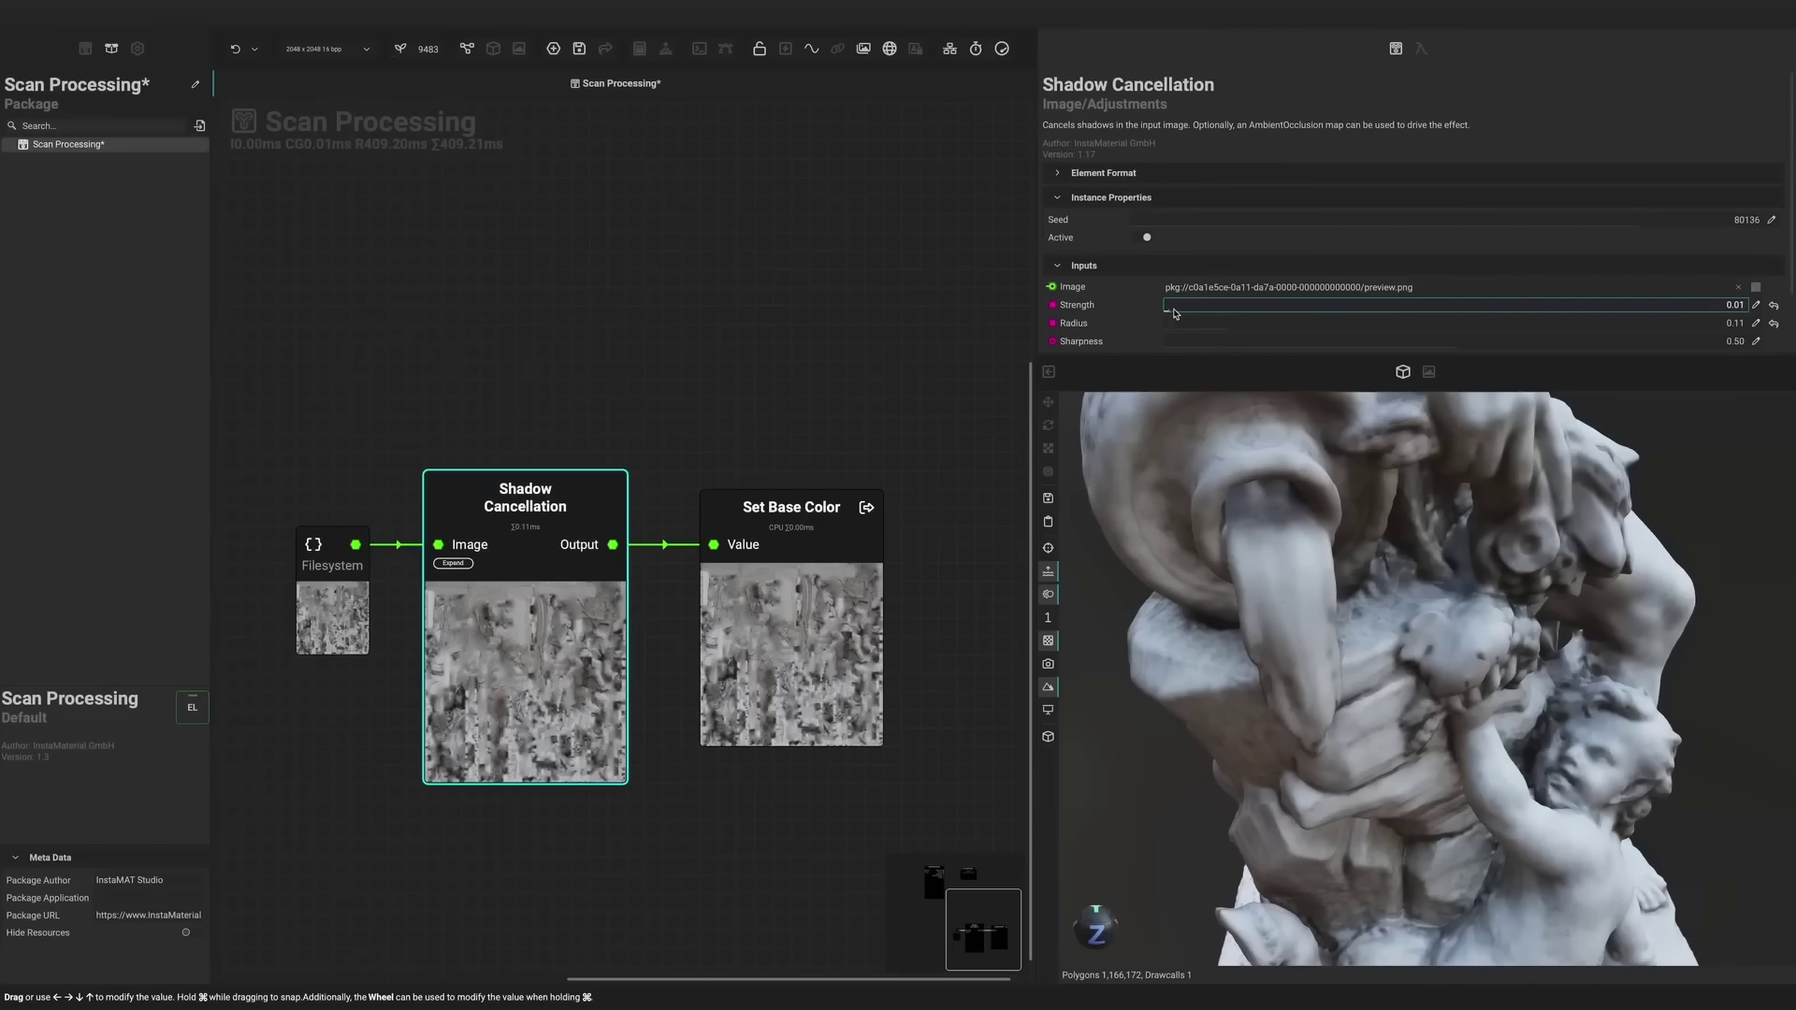
Raise Strength to 0.73 and show the crystal-covered rock as a large zoomed-in 3D preview.
{"action": "left_click_drag", "start_coordinate": [1175, 313], "coordinate": [1613, 317]}
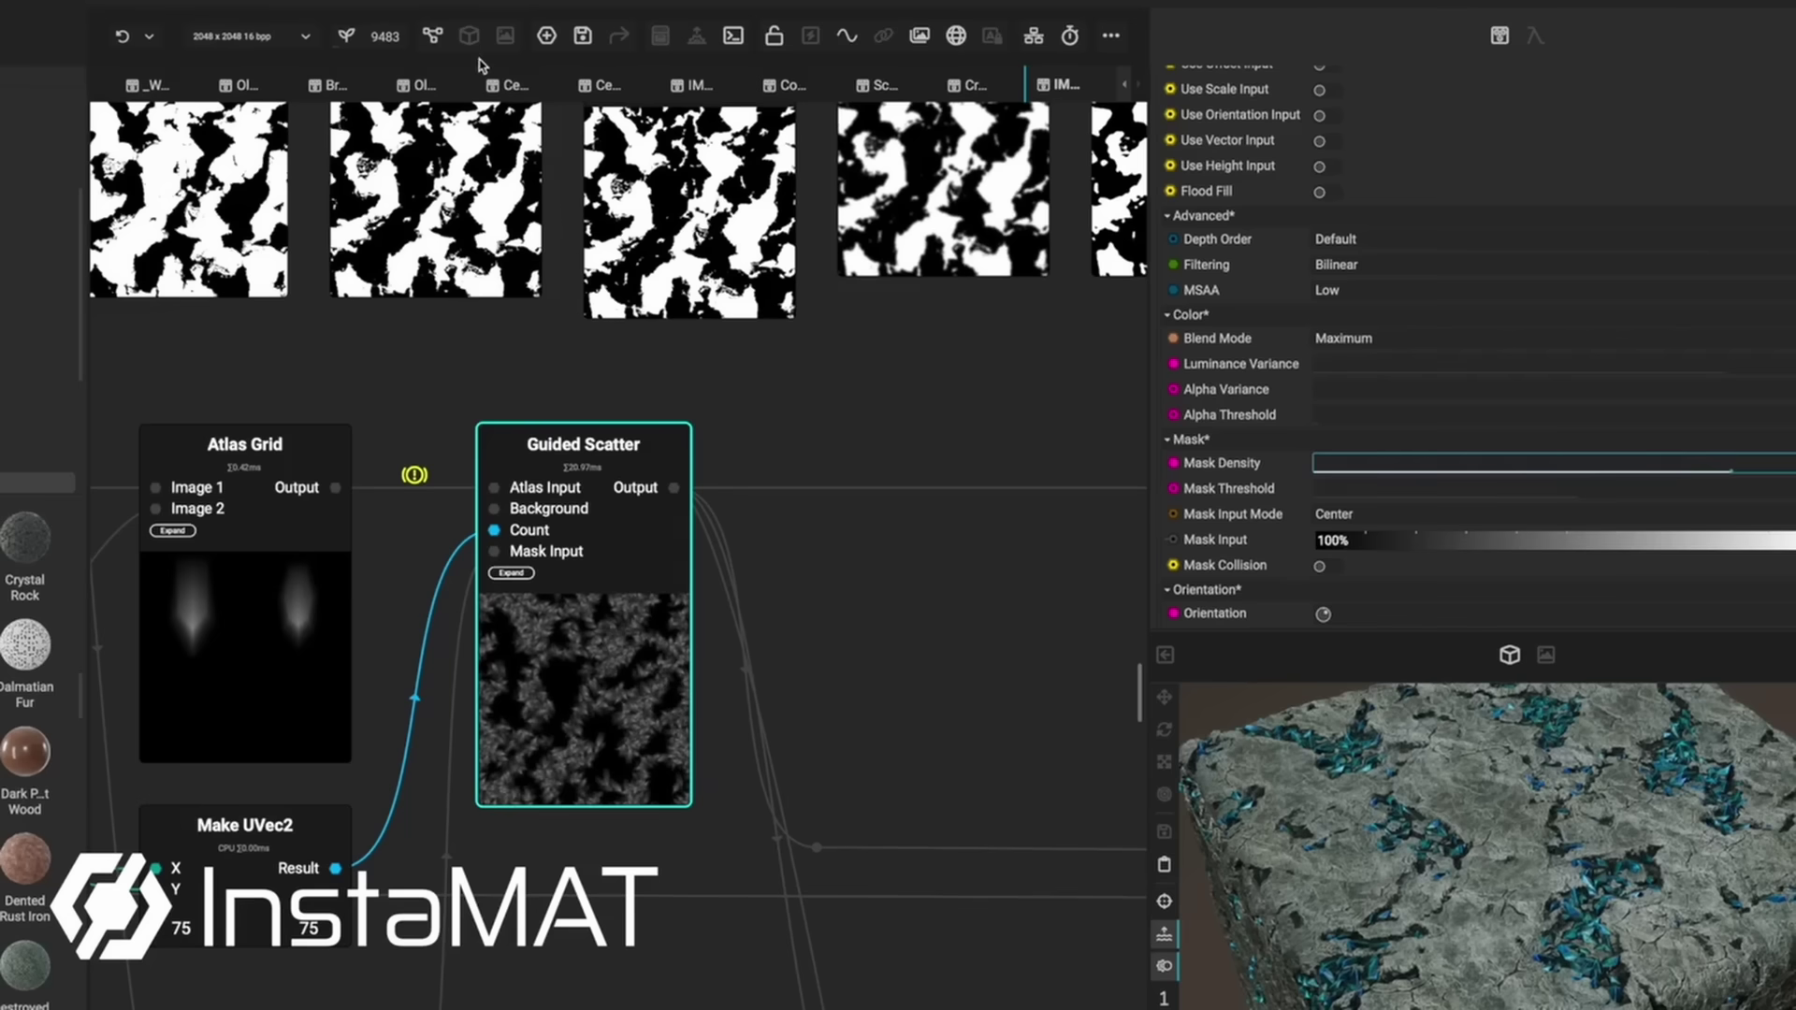
{"action": "left_click", "coordinate": [473, 46]}
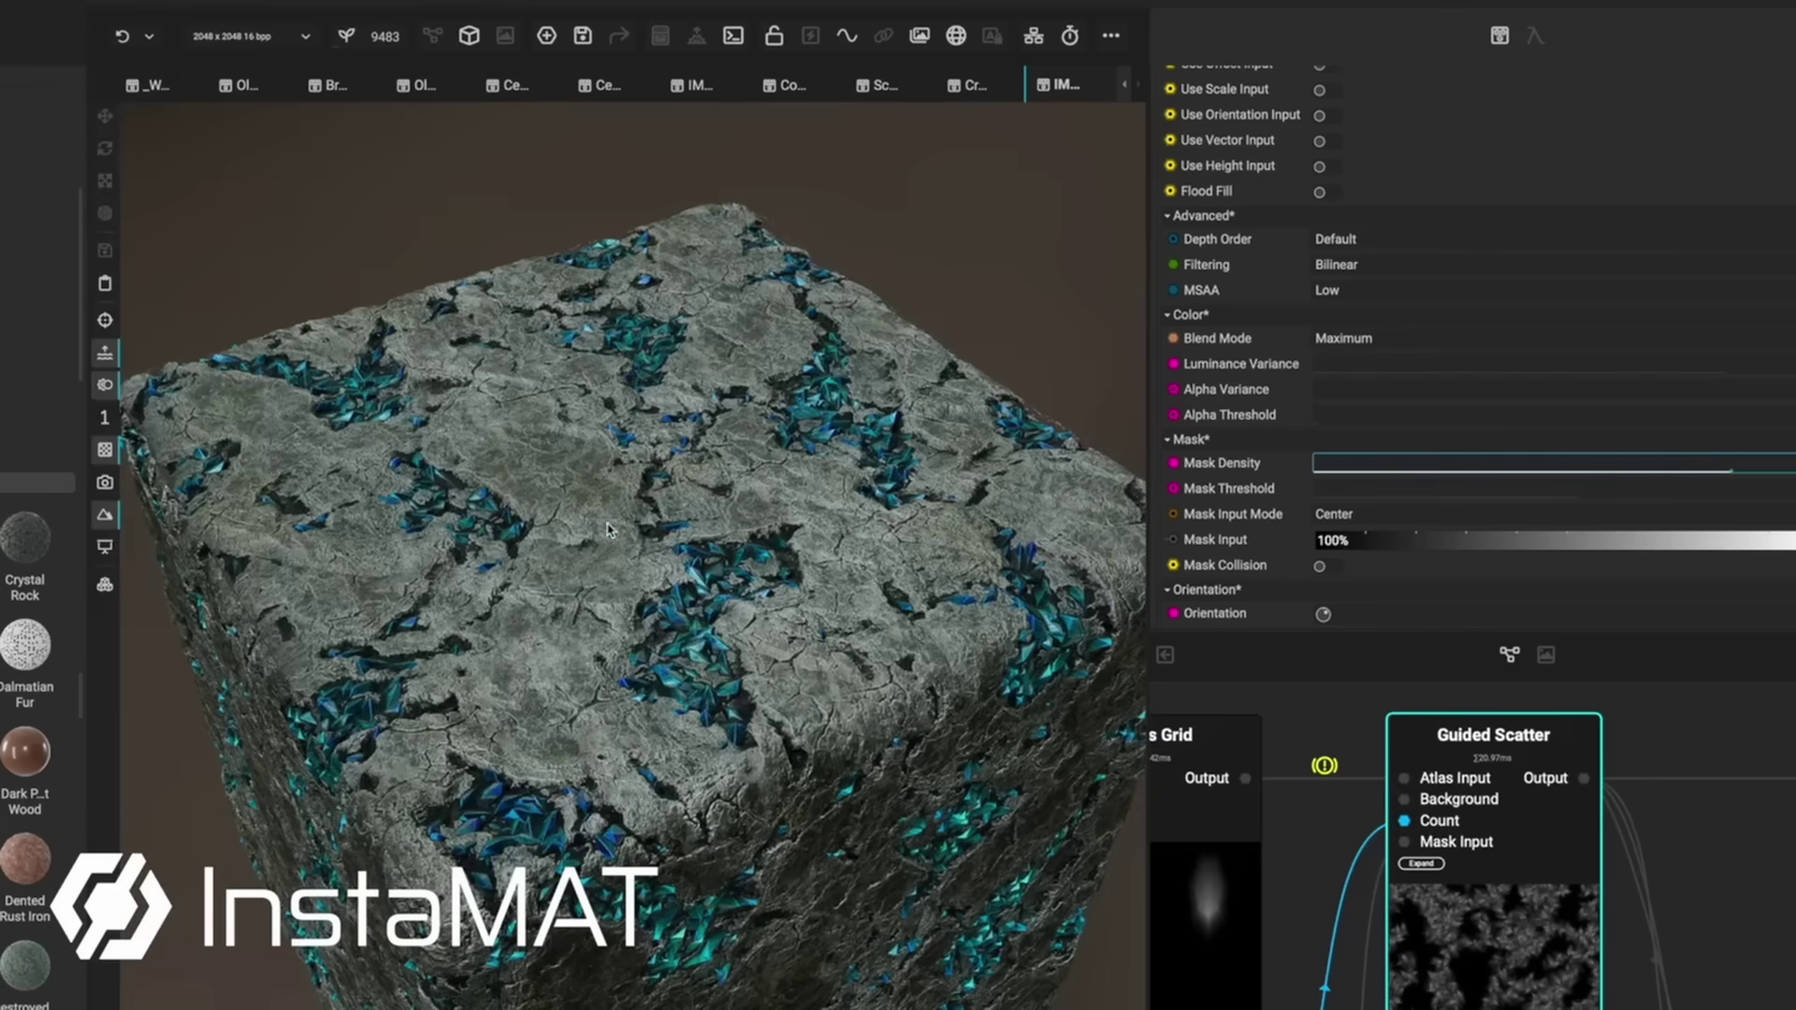
{"action": "scroll", "coordinate": [688, 639], "scroll_direction": "up", "scroll_amount": 5}
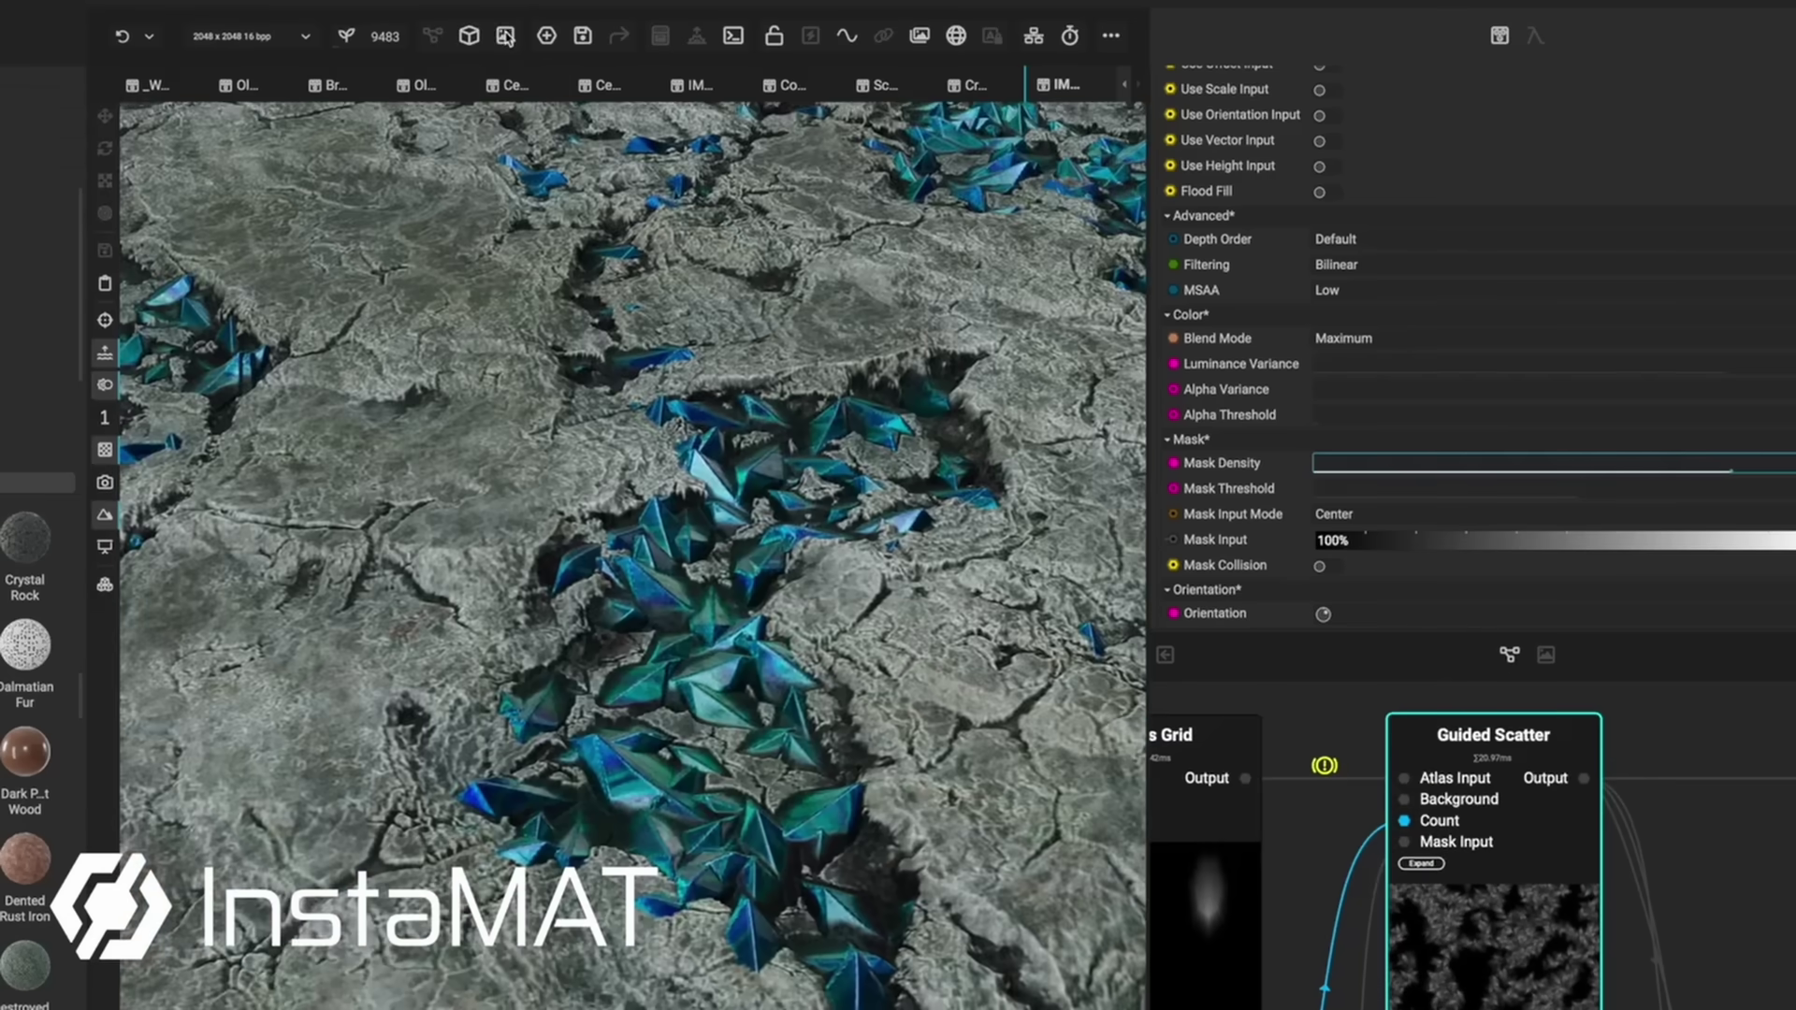
In the 2D texture view, apply Greasy Iron 2 to the crate and set Curvature opacity to 0.69.
{"action": "left_click", "coordinate": [505, 36]}
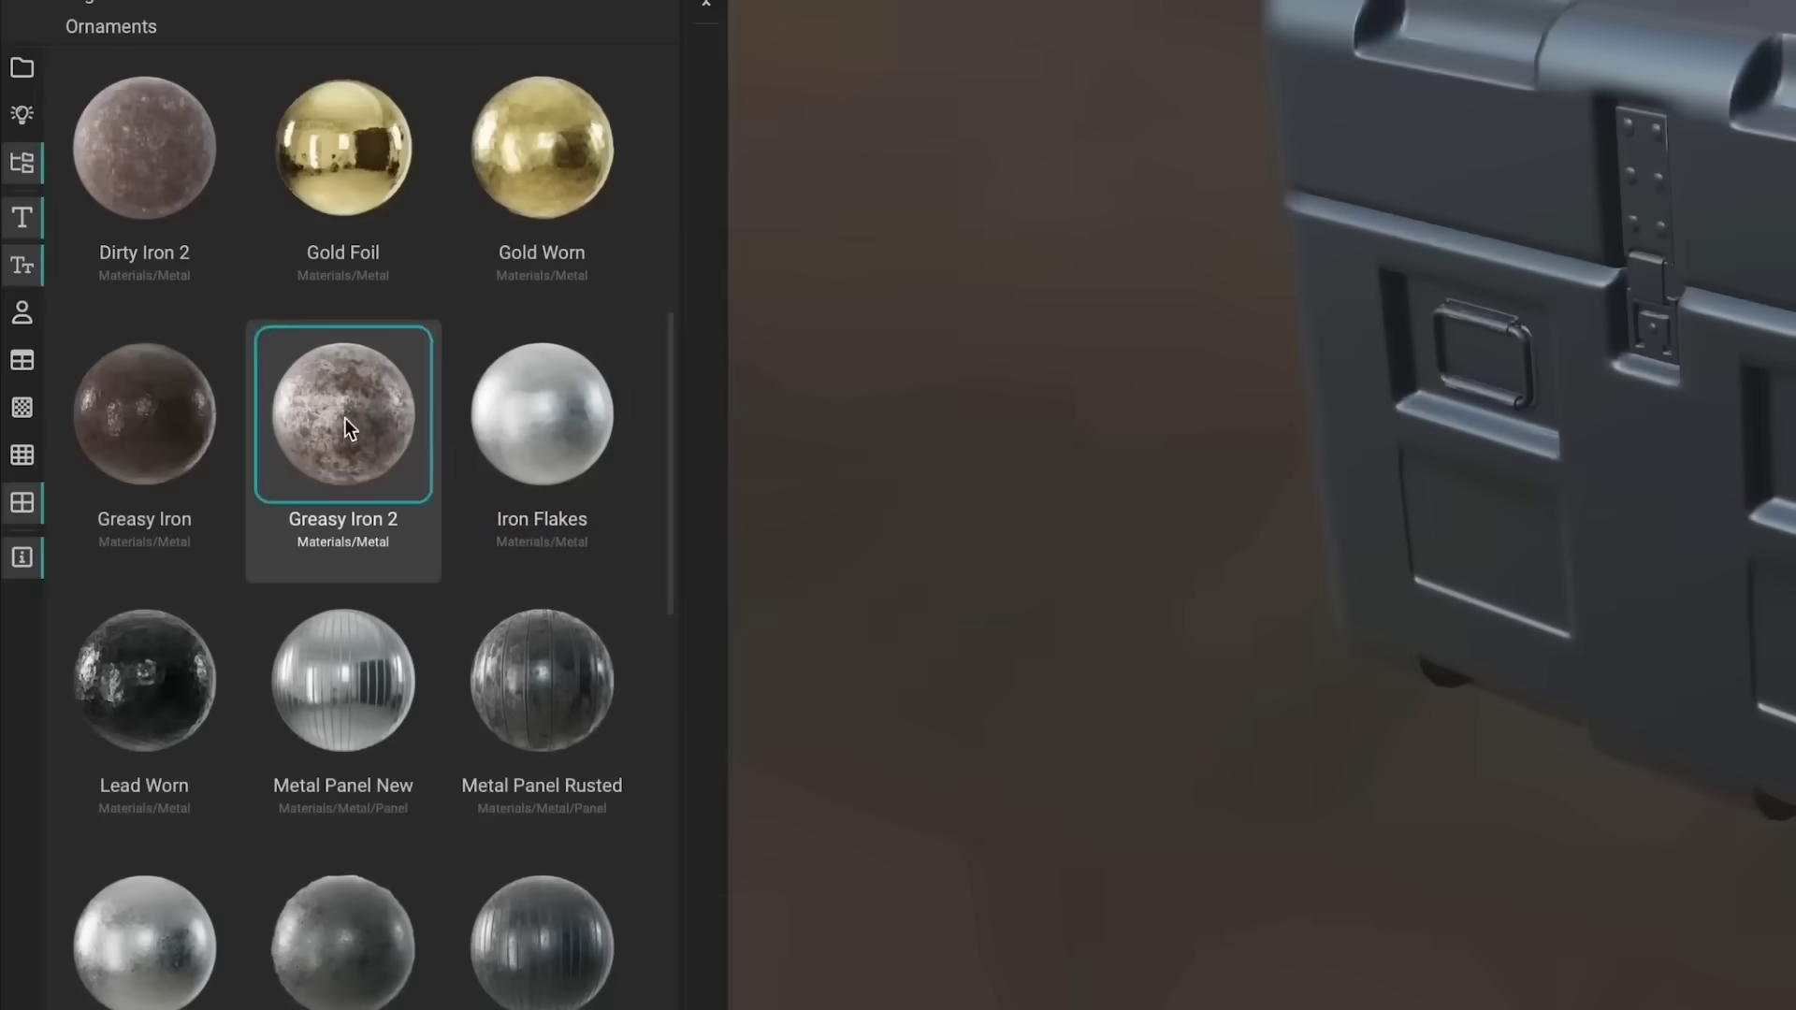
{"action": "left_click_drag", "start_coordinate": [345, 419], "coordinate": [810, 372]}
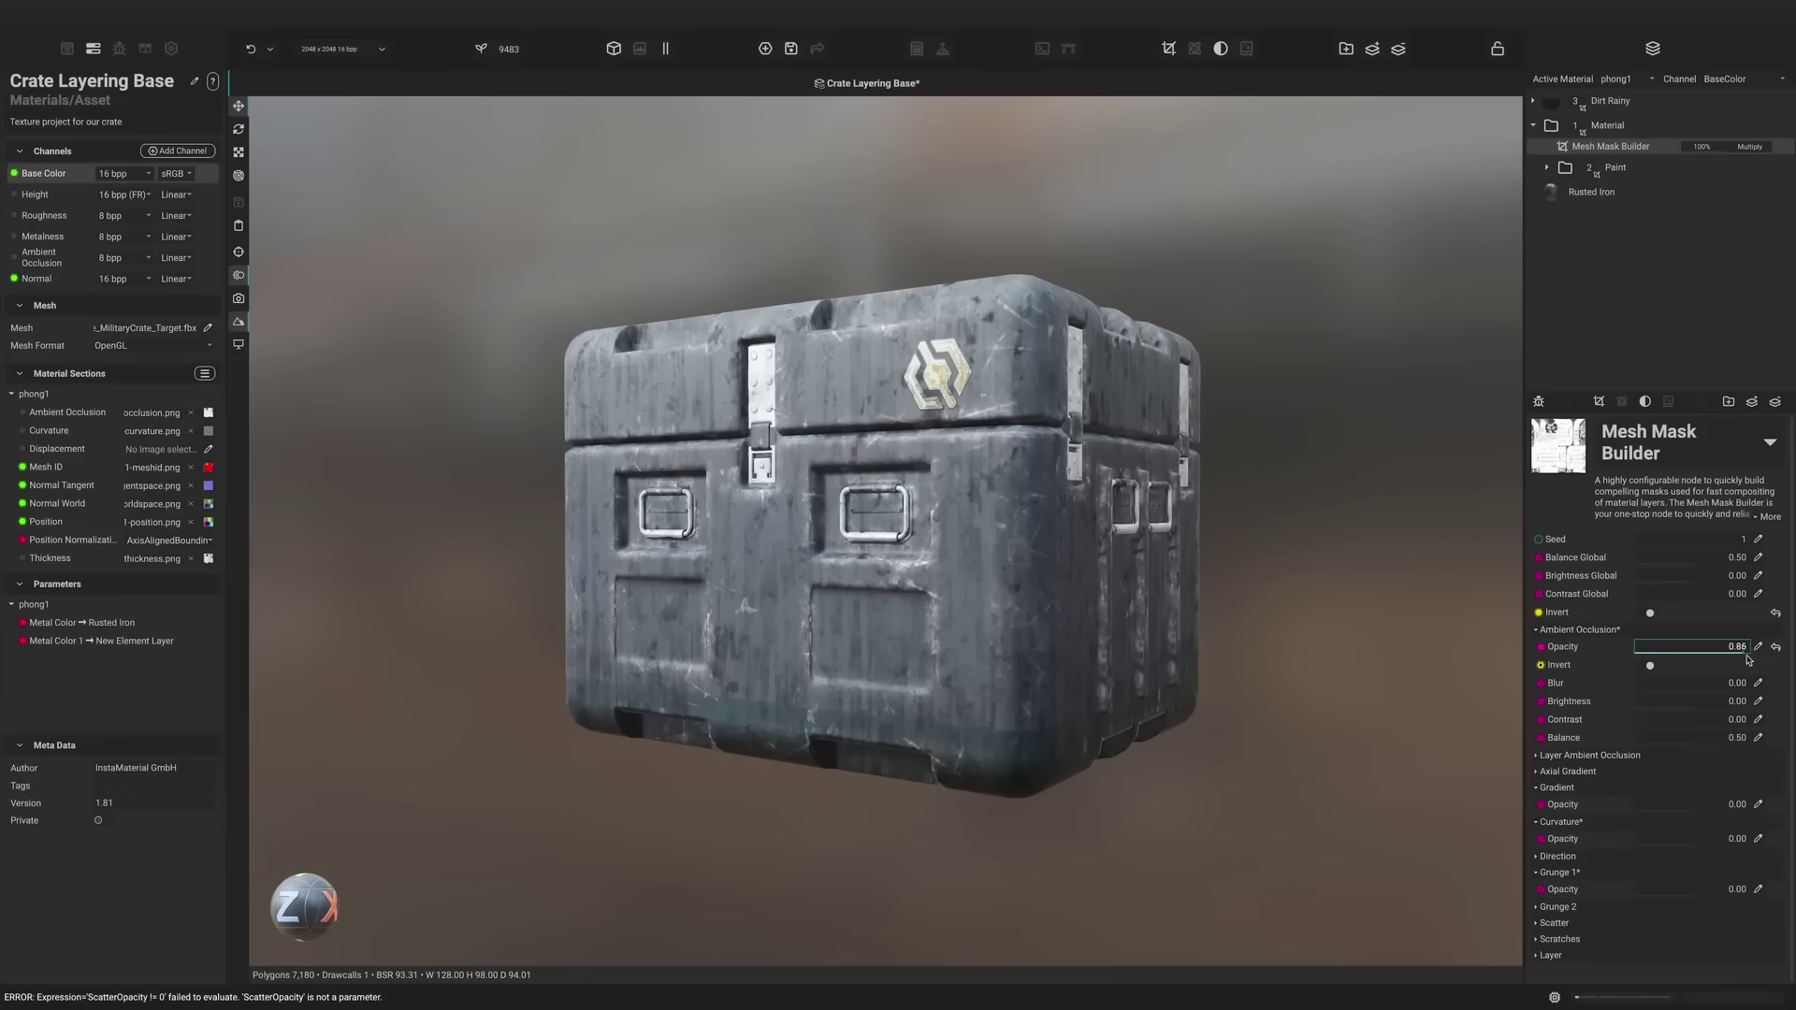
{"action": "left_click_drag", "start_coordinate": [1693, 839], "coordinate": [1742, 849]}
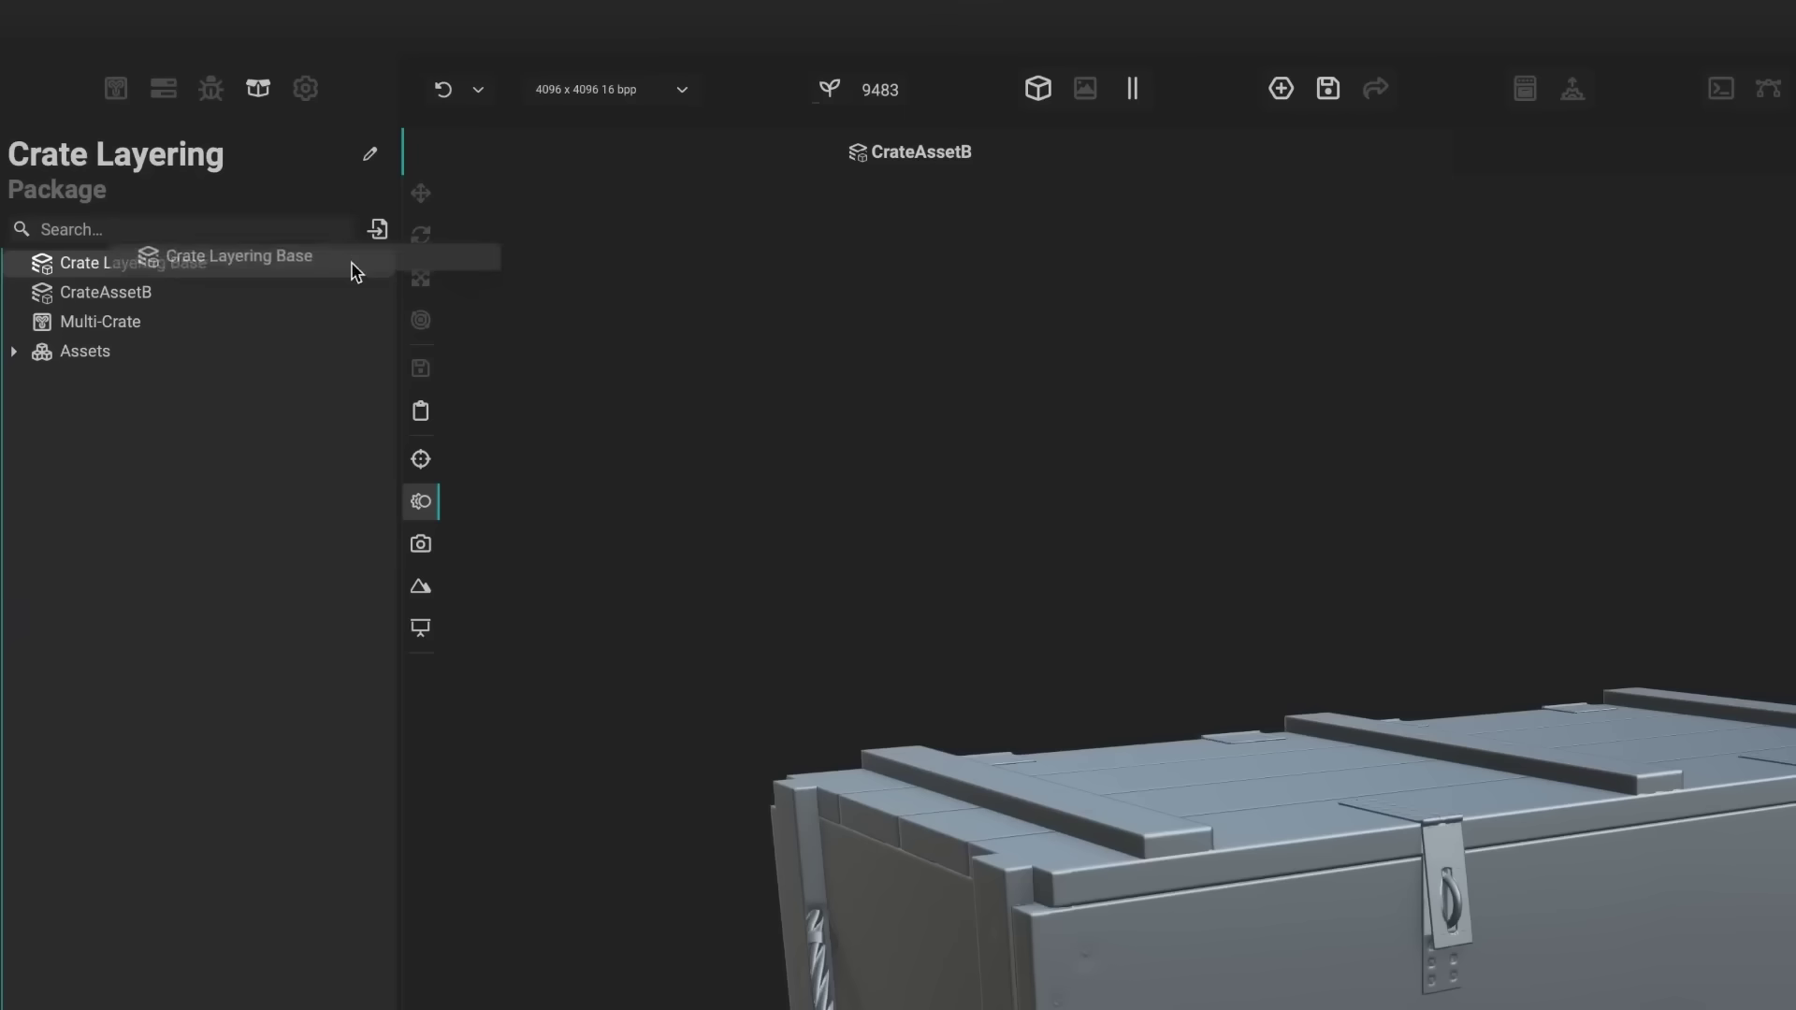
Add Crate Layering Base to CrateAssetB's layer stack and create a Mesh Bake node via 'mesh bak'.
{"action": "left_click_drag", "start_coordinate": [569, 257], "coordinate": [1211, 375]}
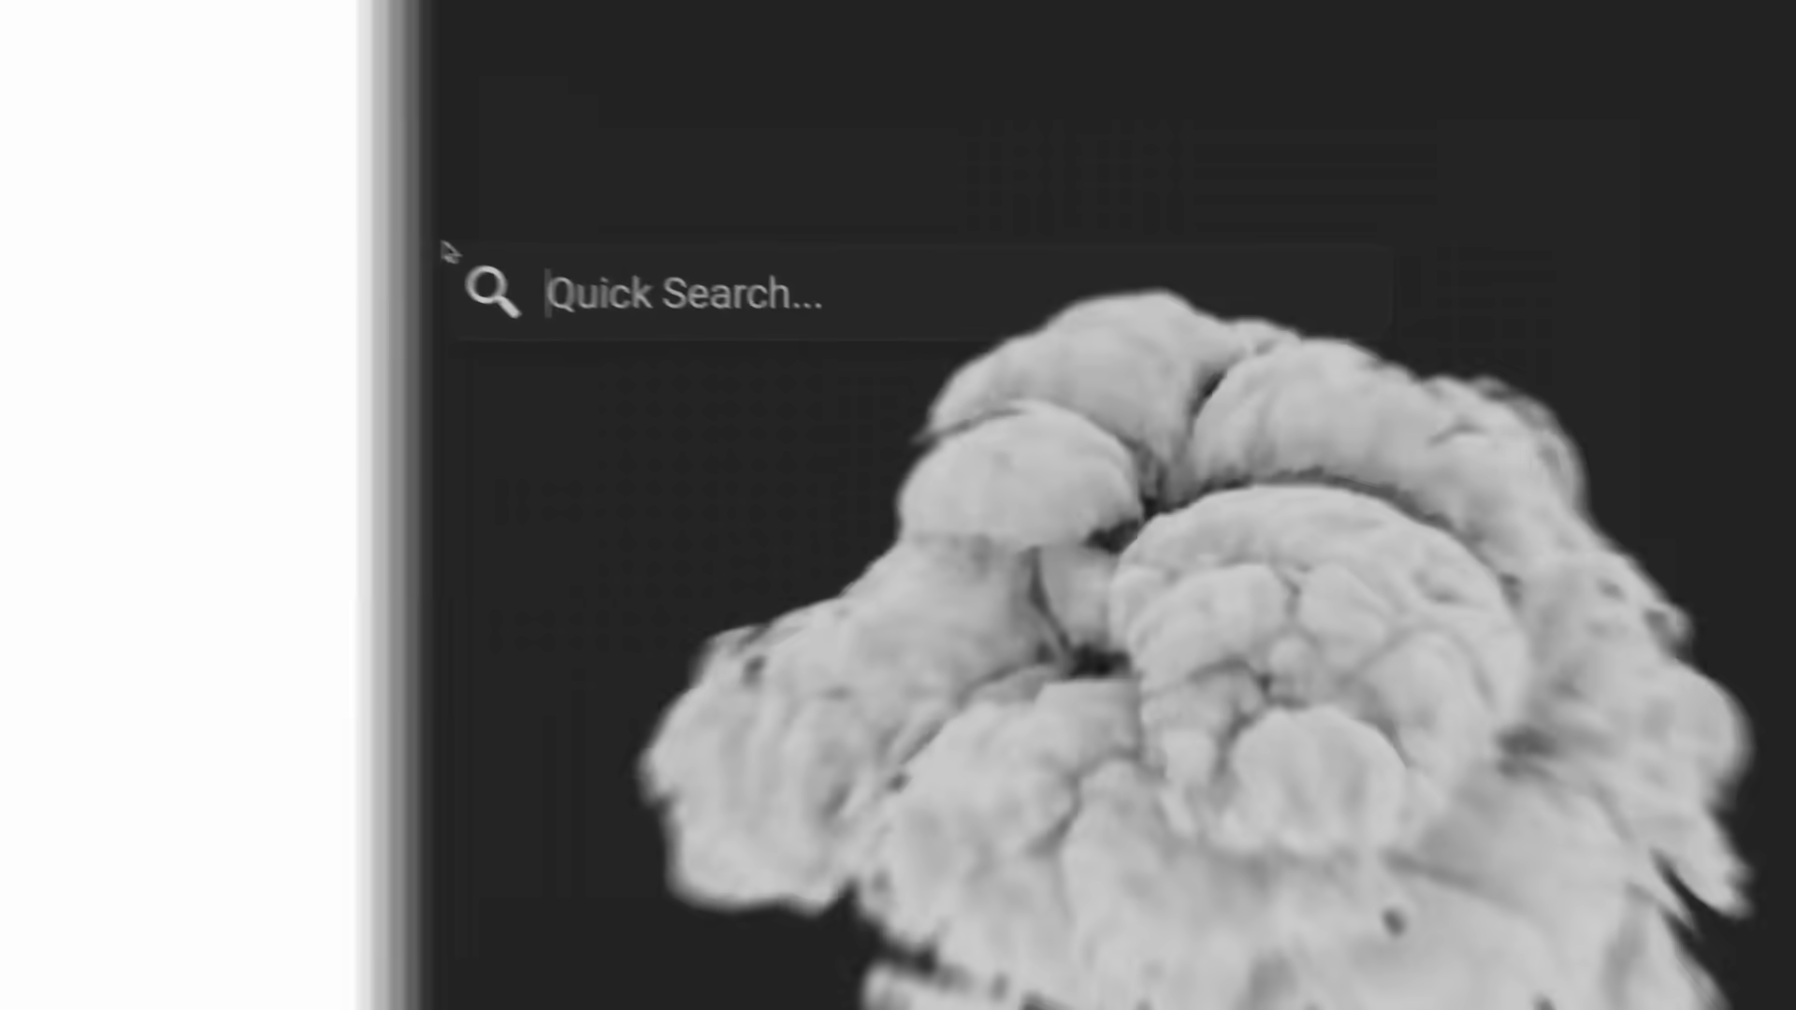
{"action": "type", "text": "mesh bak"}
{"action": "key", "text": "Return"}
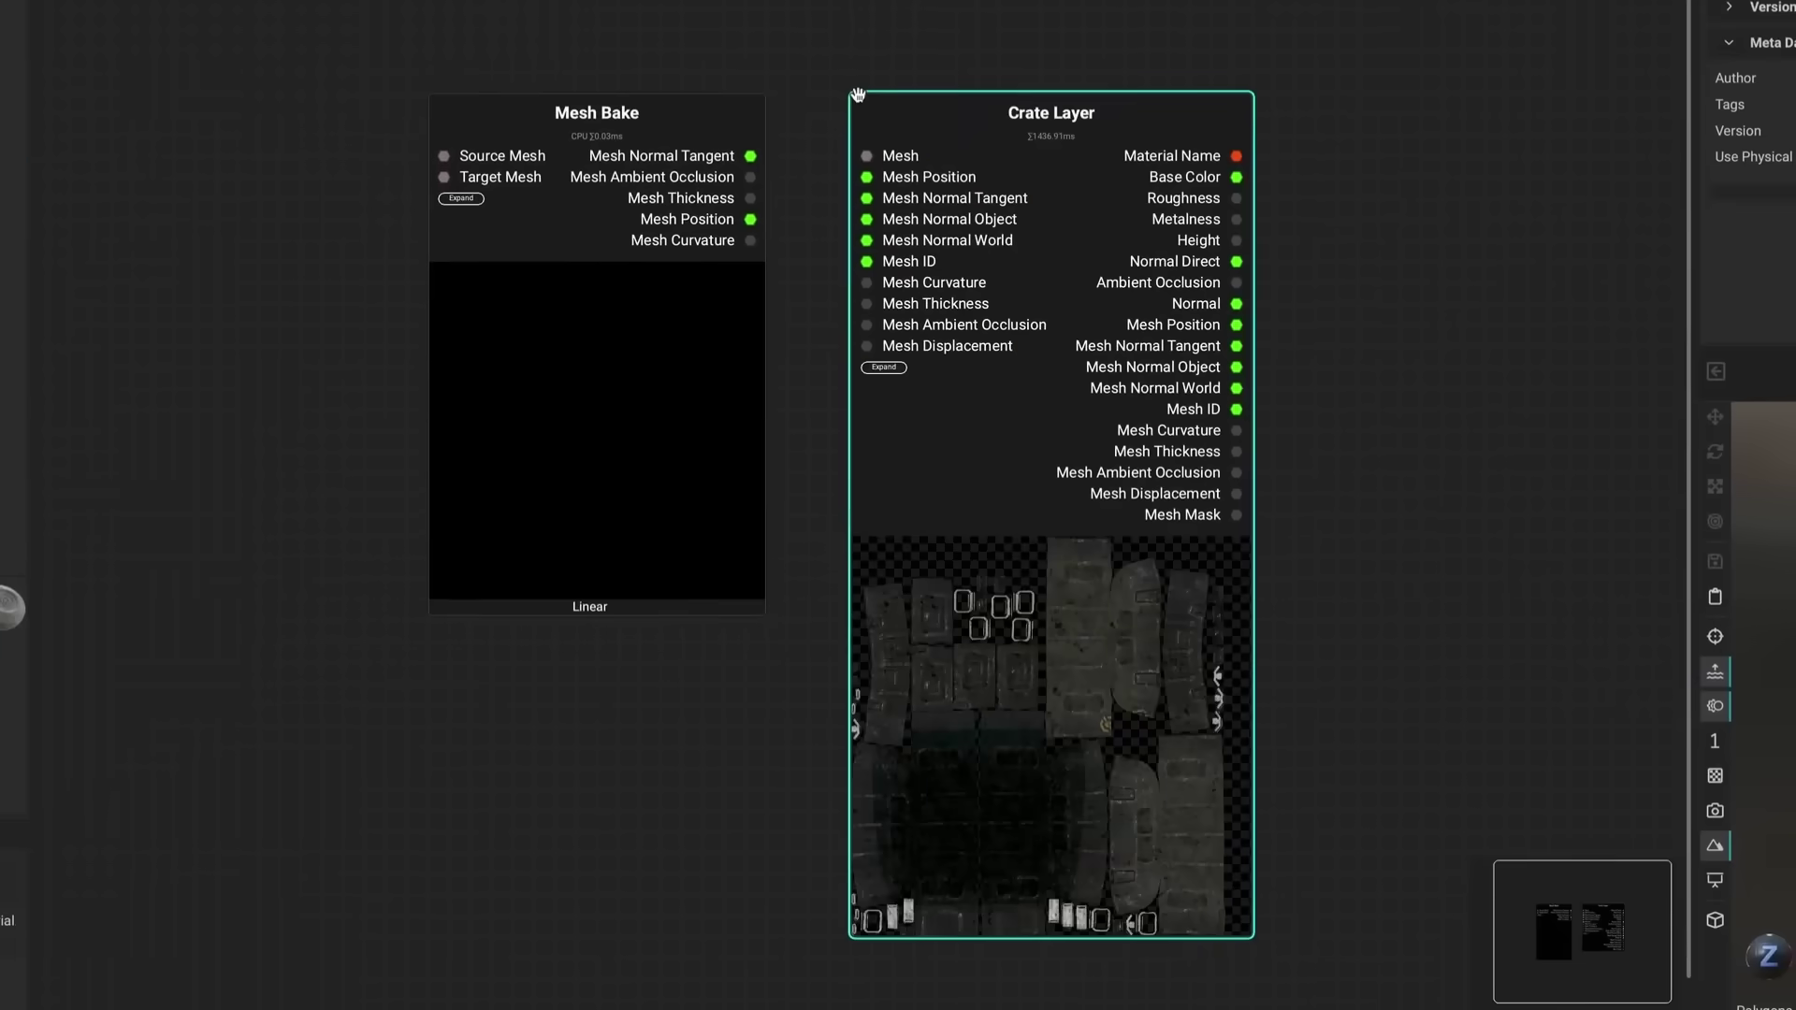
Wire Mesh Bake's bake data into Crate Layer, choose the source mesh, and add a Loop node.
{"action": "left_click_drag", "start_coordinate": [720, 297], "coordinate": [845, 300]}
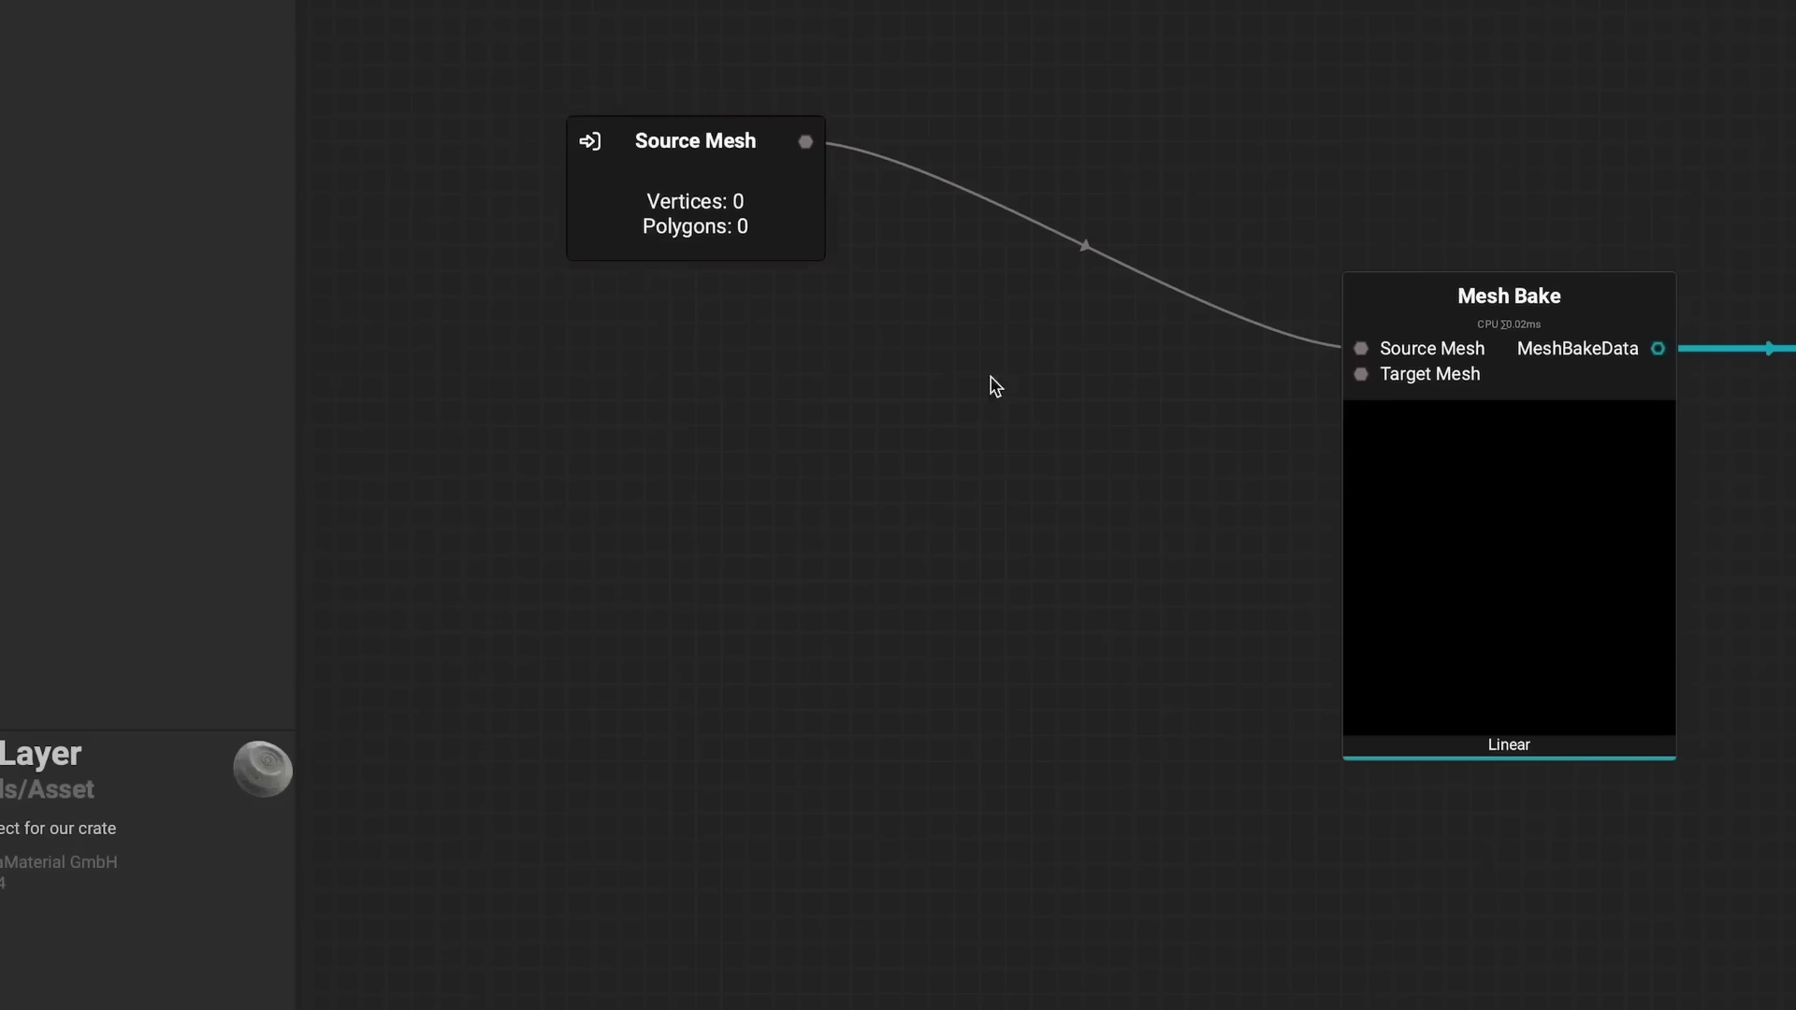
{"action": "double_click", "coordinate": [682, 176]}
{"action": "left_click", "coordinate": [413, 558]}
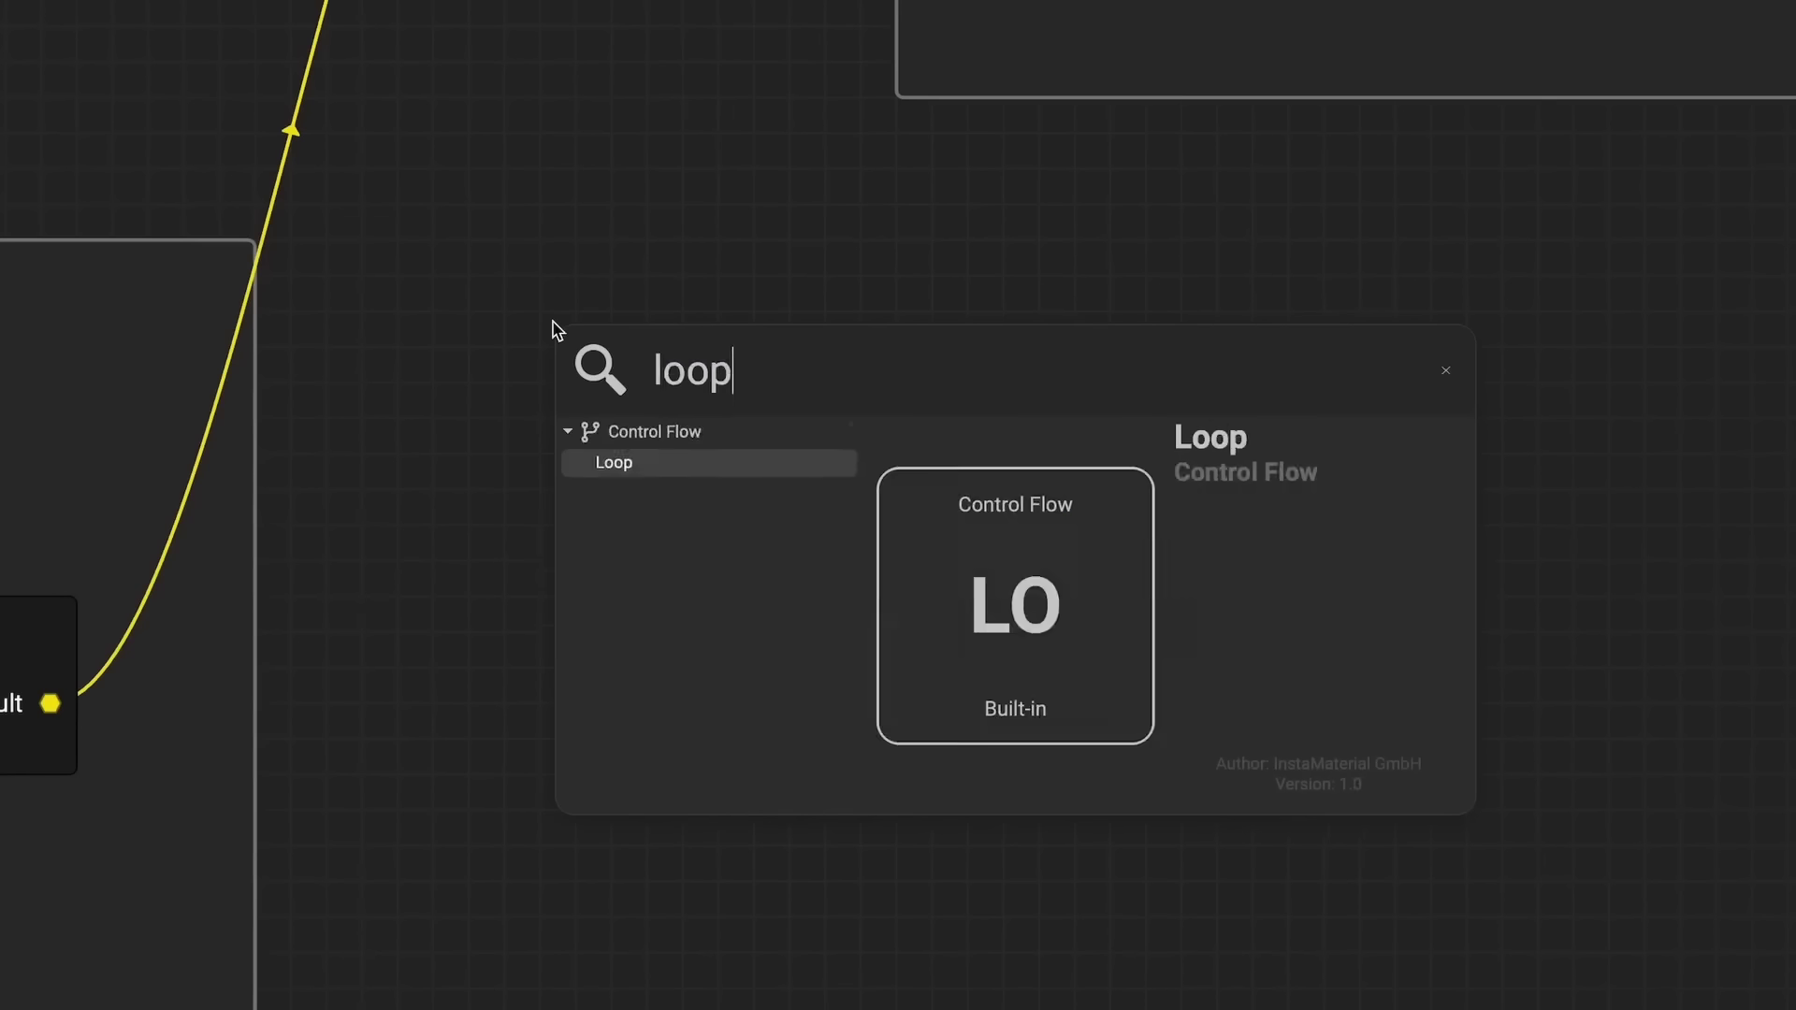
{"action": "key", "text": "Return"}
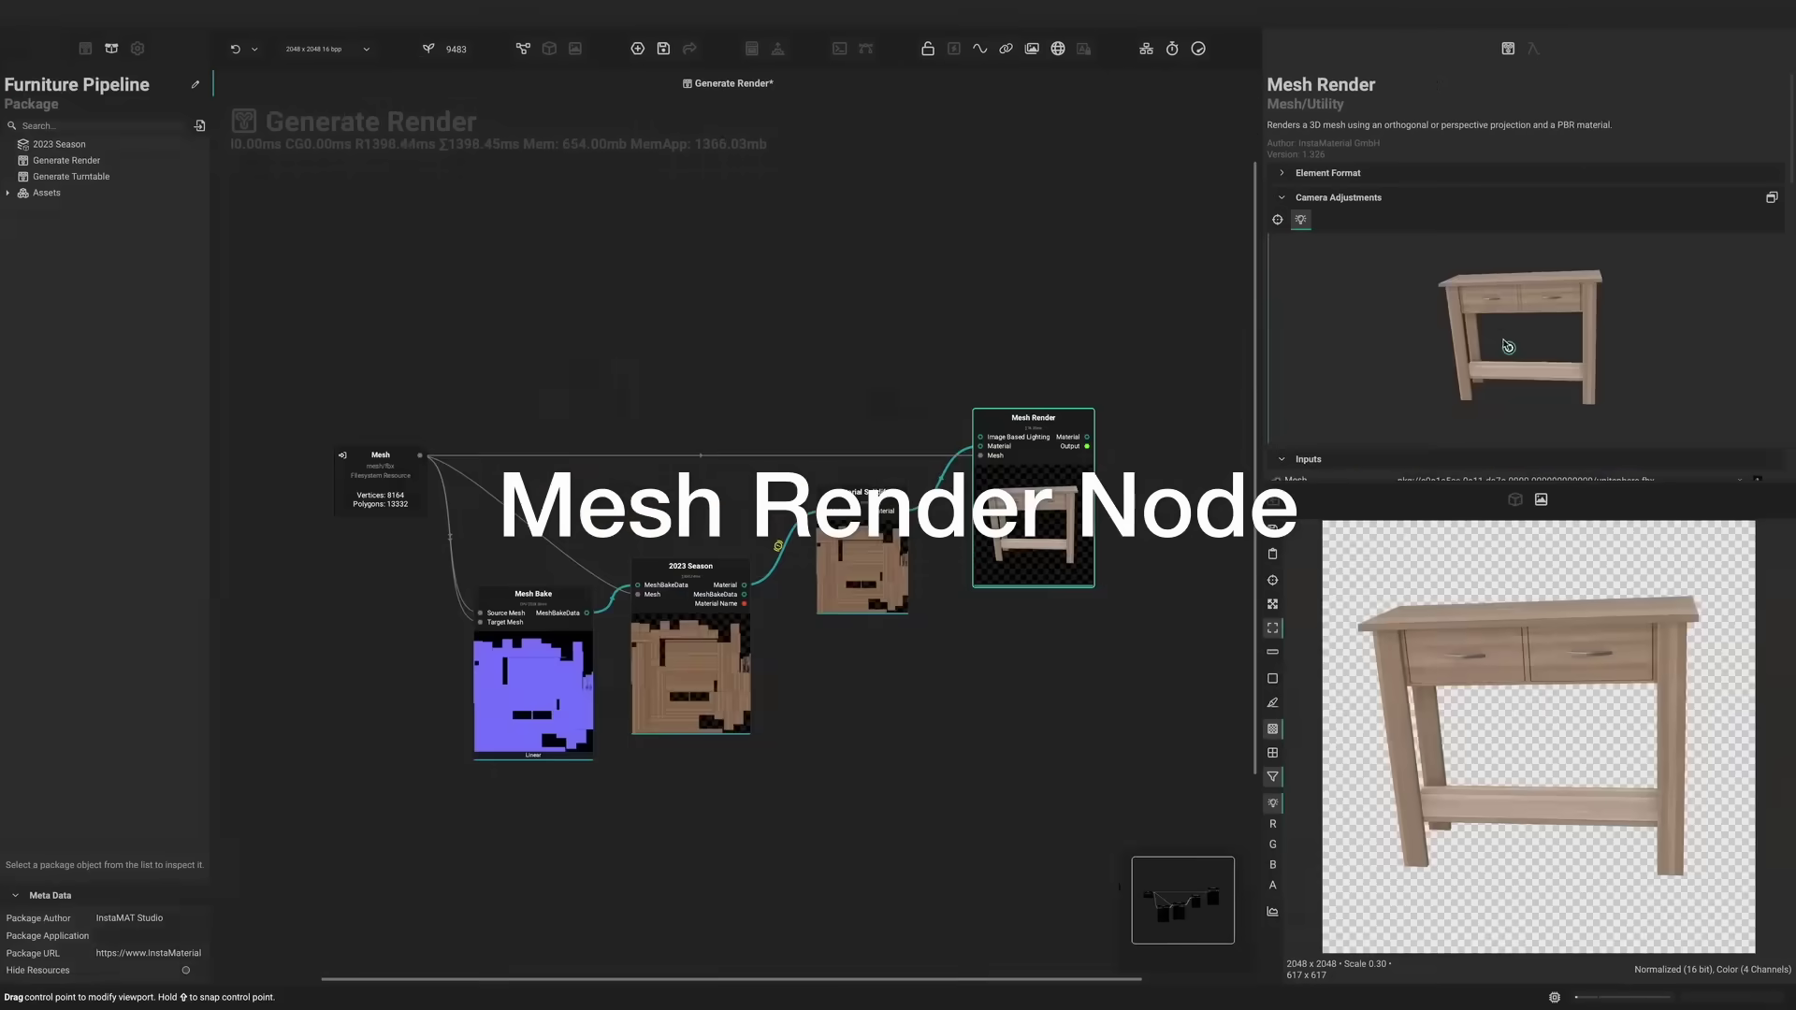
Rotate the table in the Mesh Render camera preview and tweak the glowing noise pattern.
{"action": "left_click_drag", "start_coordinate": [1487, 325], "coordinate": [1467, 329]}
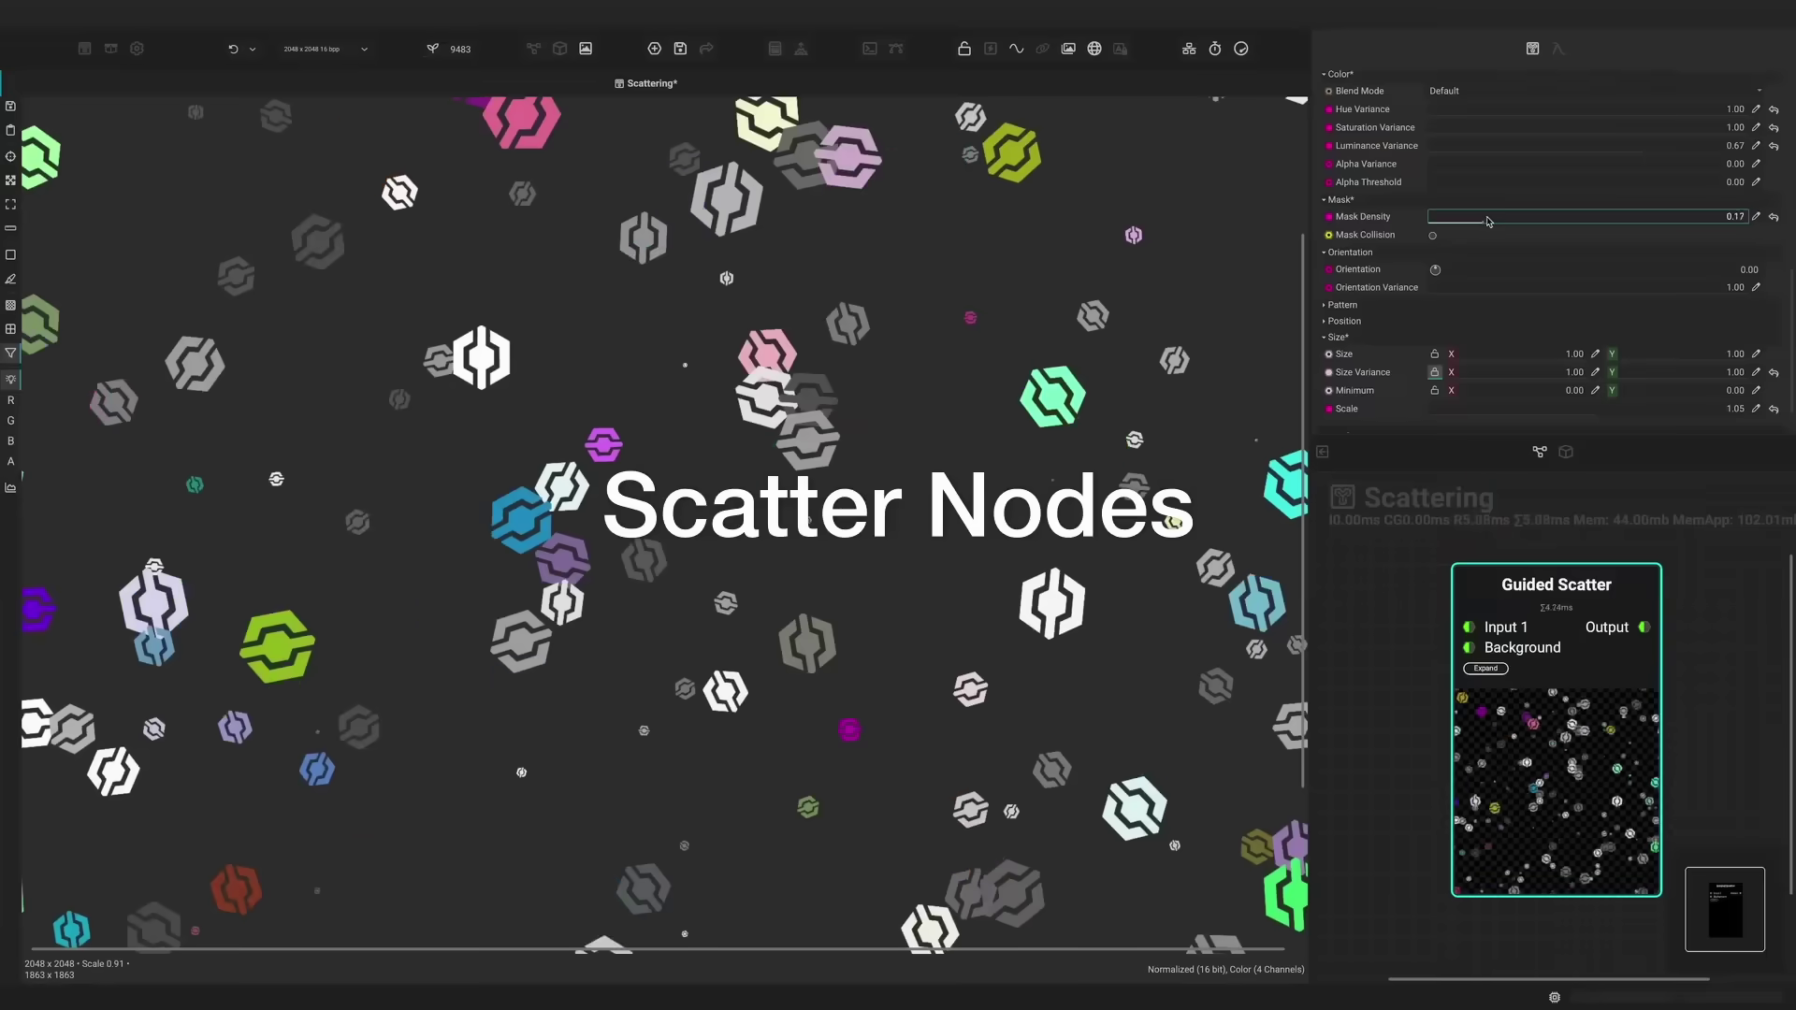
{"action": "left_click_drag", "start_coordinate": [1590, 232], "coordinate": [1703, 232]}
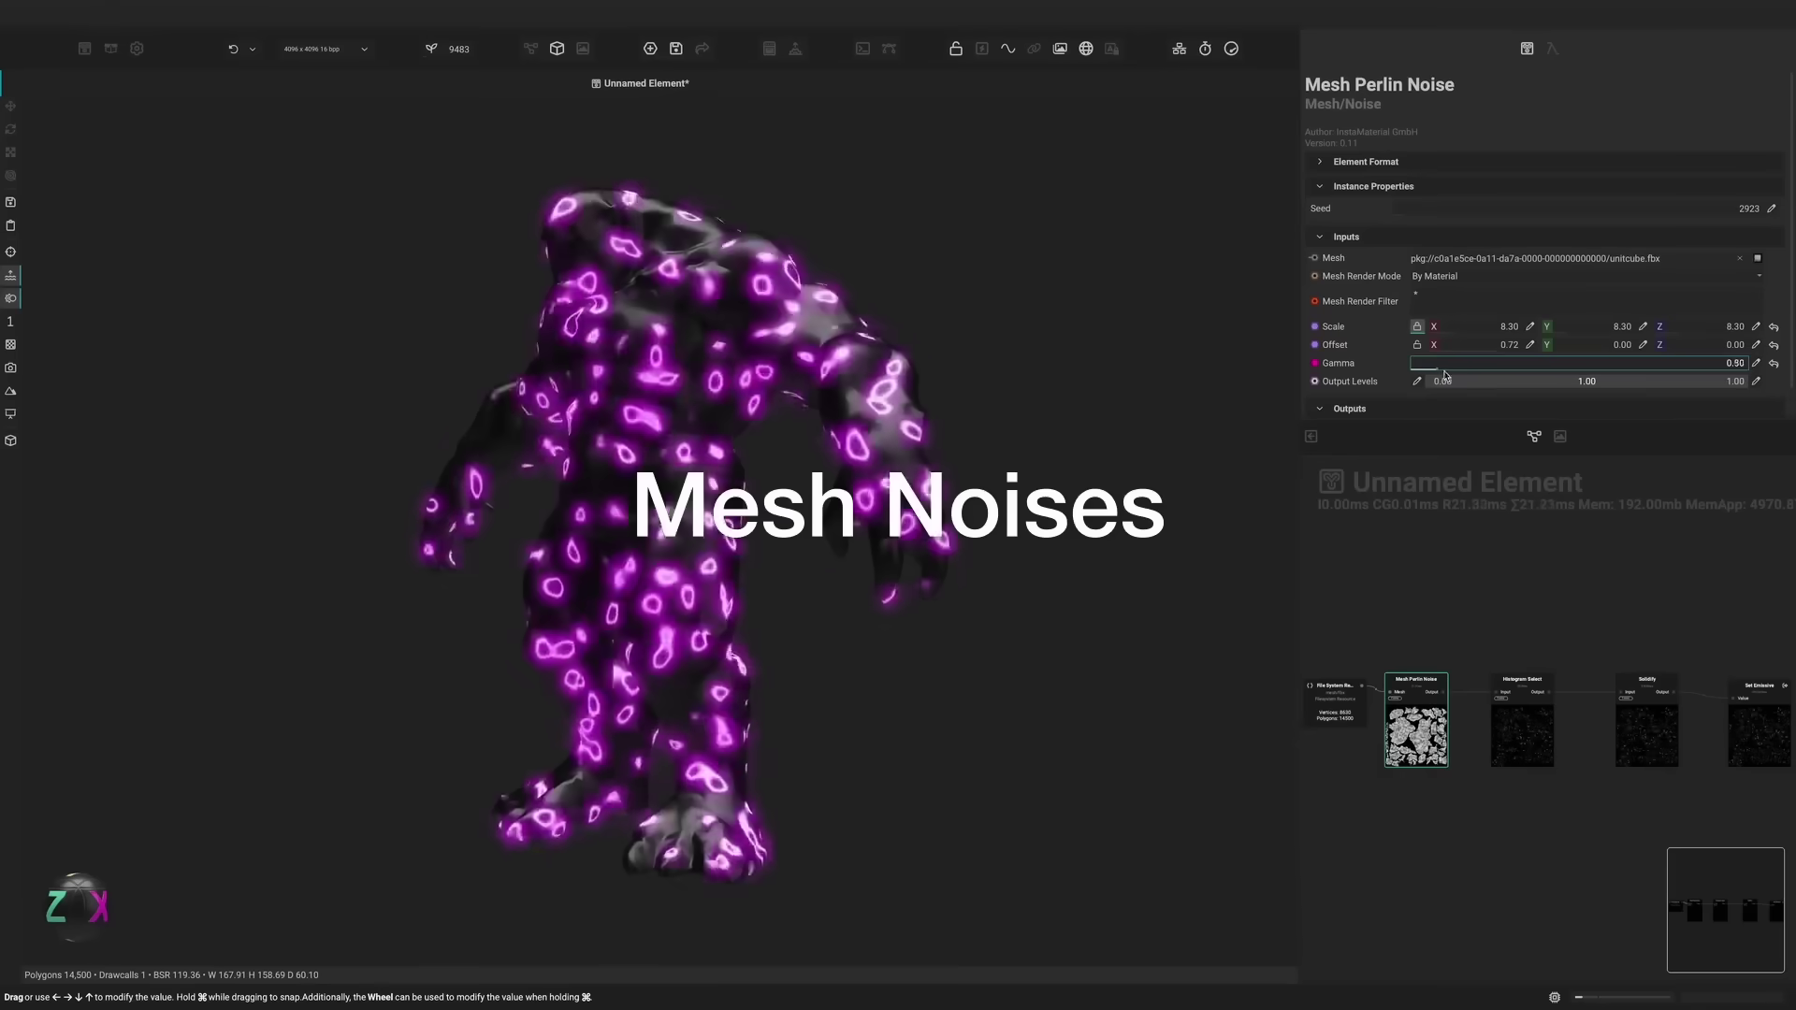
{"action": "left_click_drag", "start_coordinate": [1541, 375], "coordinate": [1548, 380]}
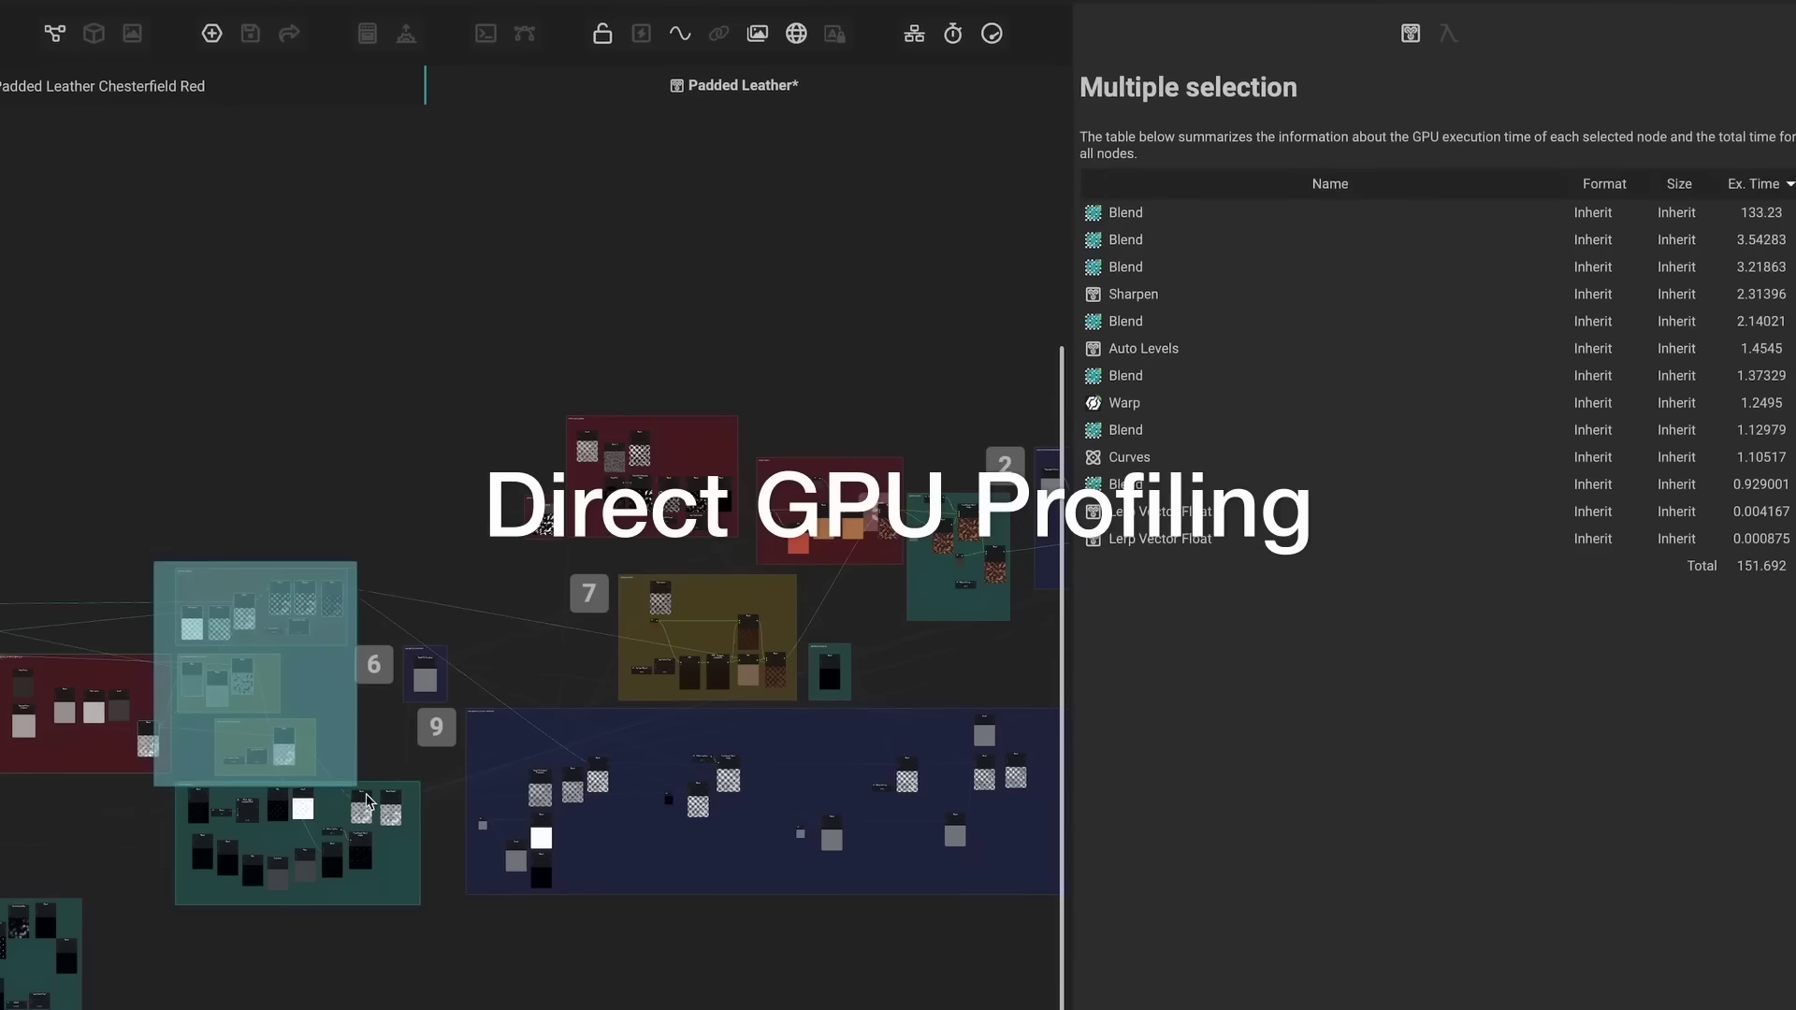
Marquee-select nodes to compare GPU times, then slide the leather projection across the sofa.
{"action": "left_click_drag", "start_coordinate": [404, 837], "coordinate": [450, 883]}
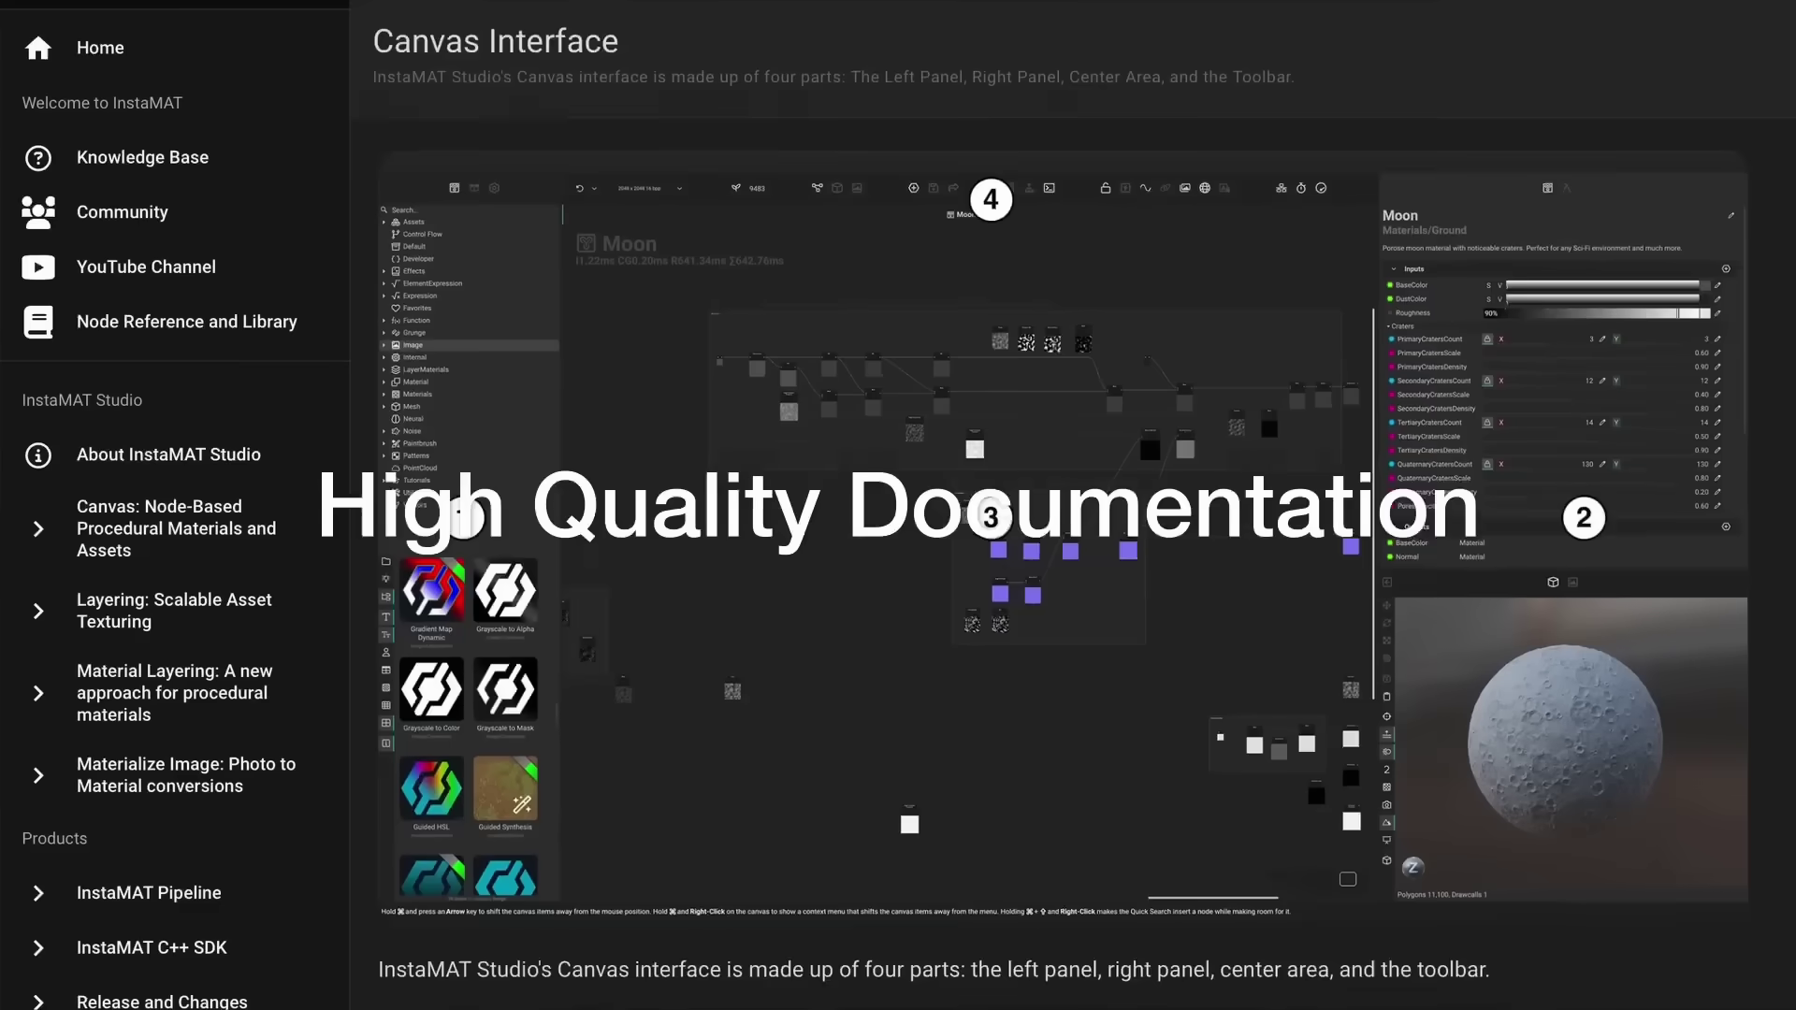
{"action": "scroll", "coordinate": [1085, 505], "scroll_direction": "down", "scroll_amount": 4}
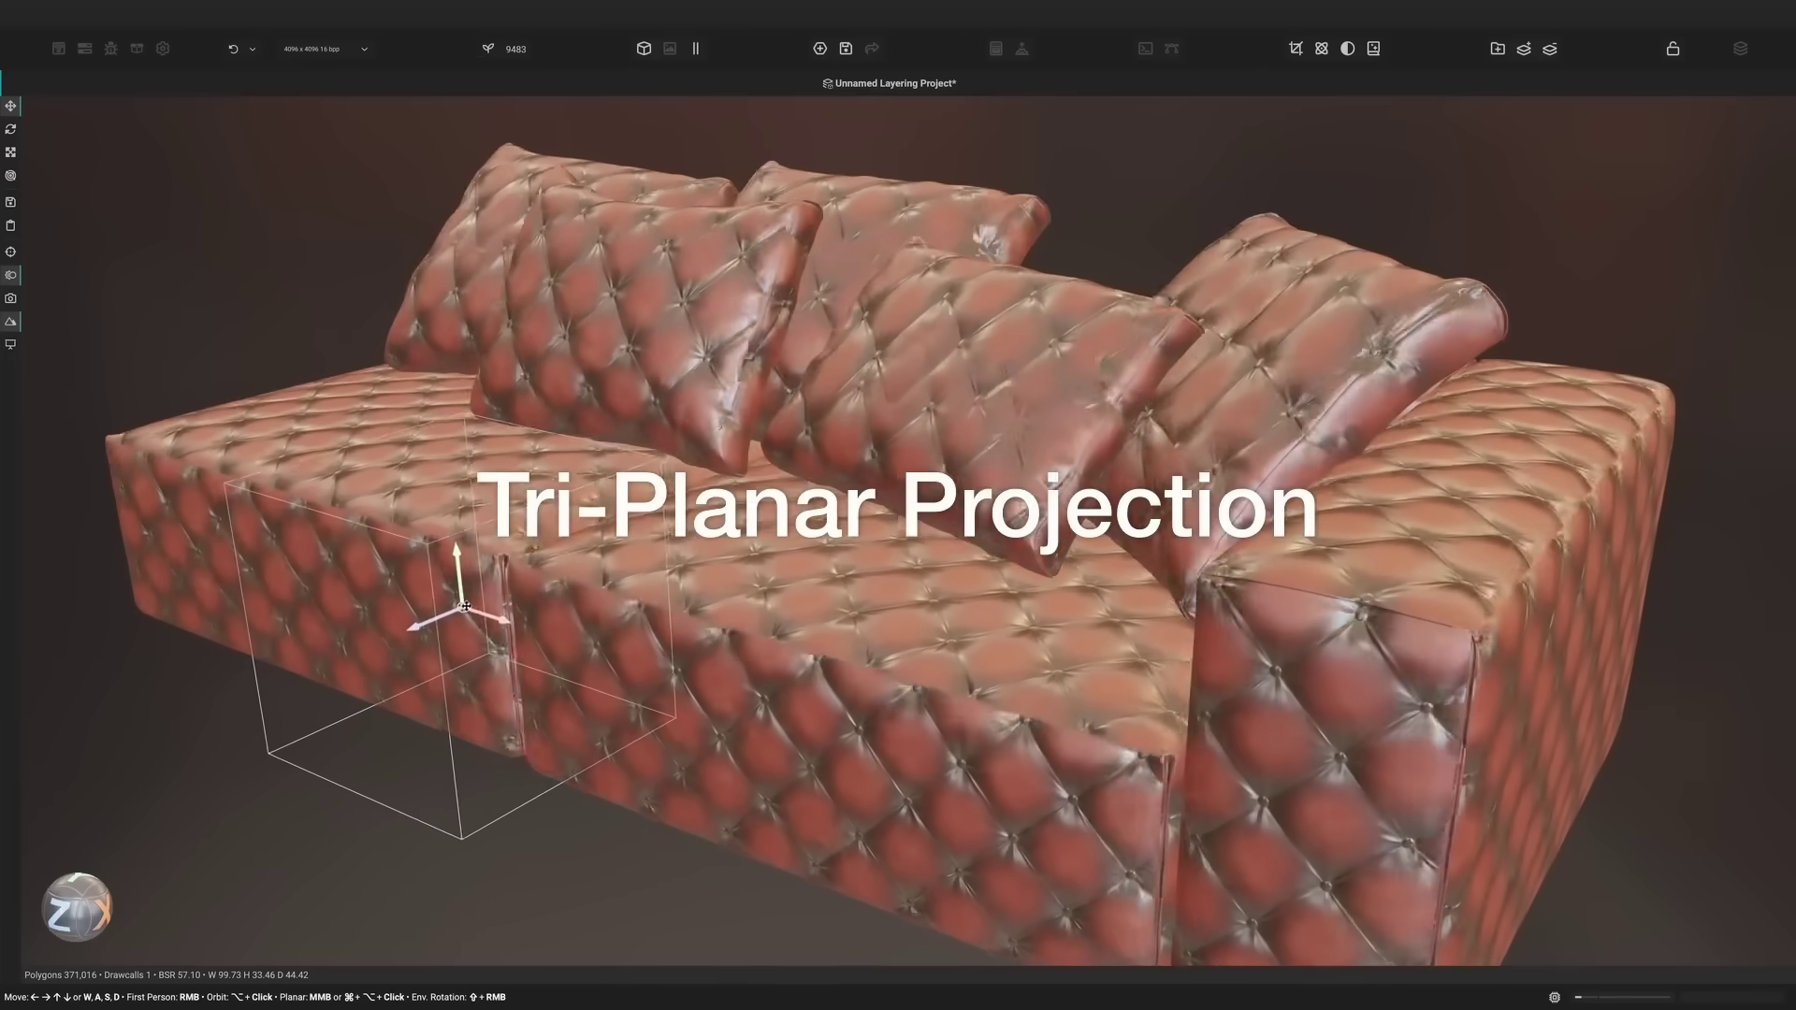
{"action": "left_click_drag", "start_coordinate": [465, 606], "coordinate": [485, 599]}
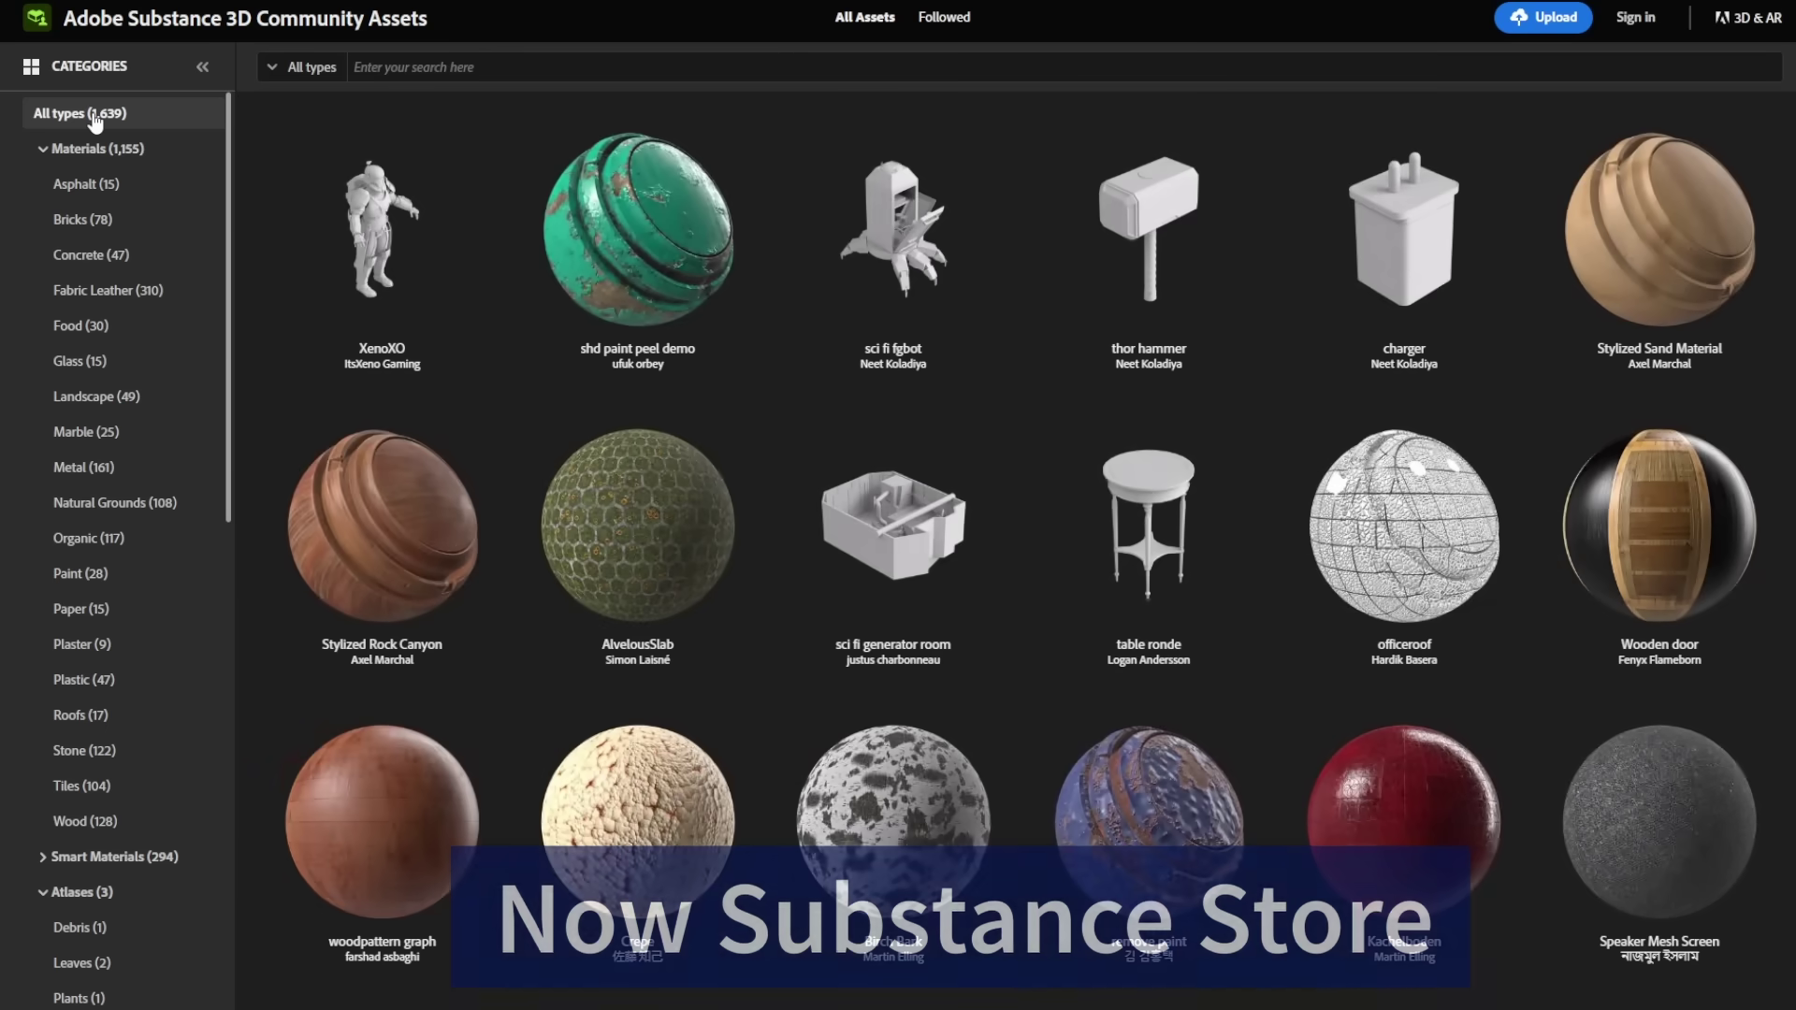
Browse down the Community Assets grid, then drag the Denim material onto the character's pants.
{"action": "scroll", "coordinate": [784, 453], "scroll_direction": "down", "scroll_amount": 10}
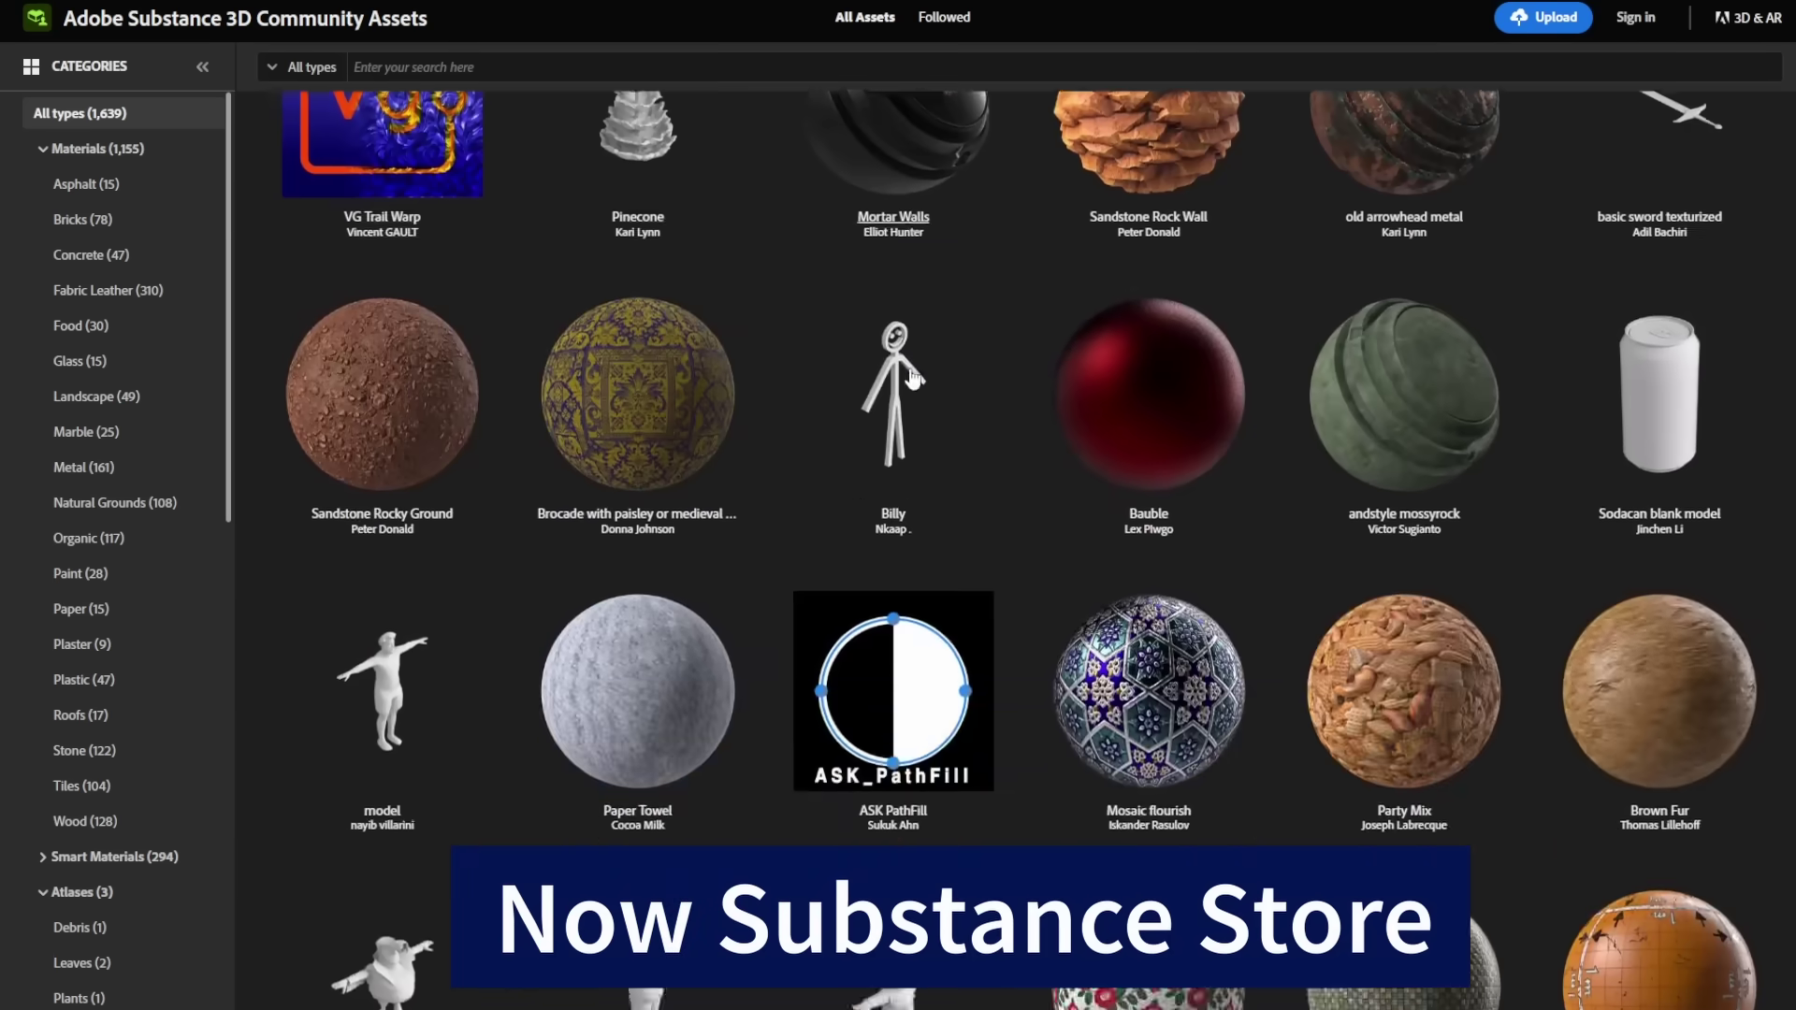
{"action": "scroll", "coordinate": [915, 372], "scroll_direction": "down", "scroll_amount": 15}
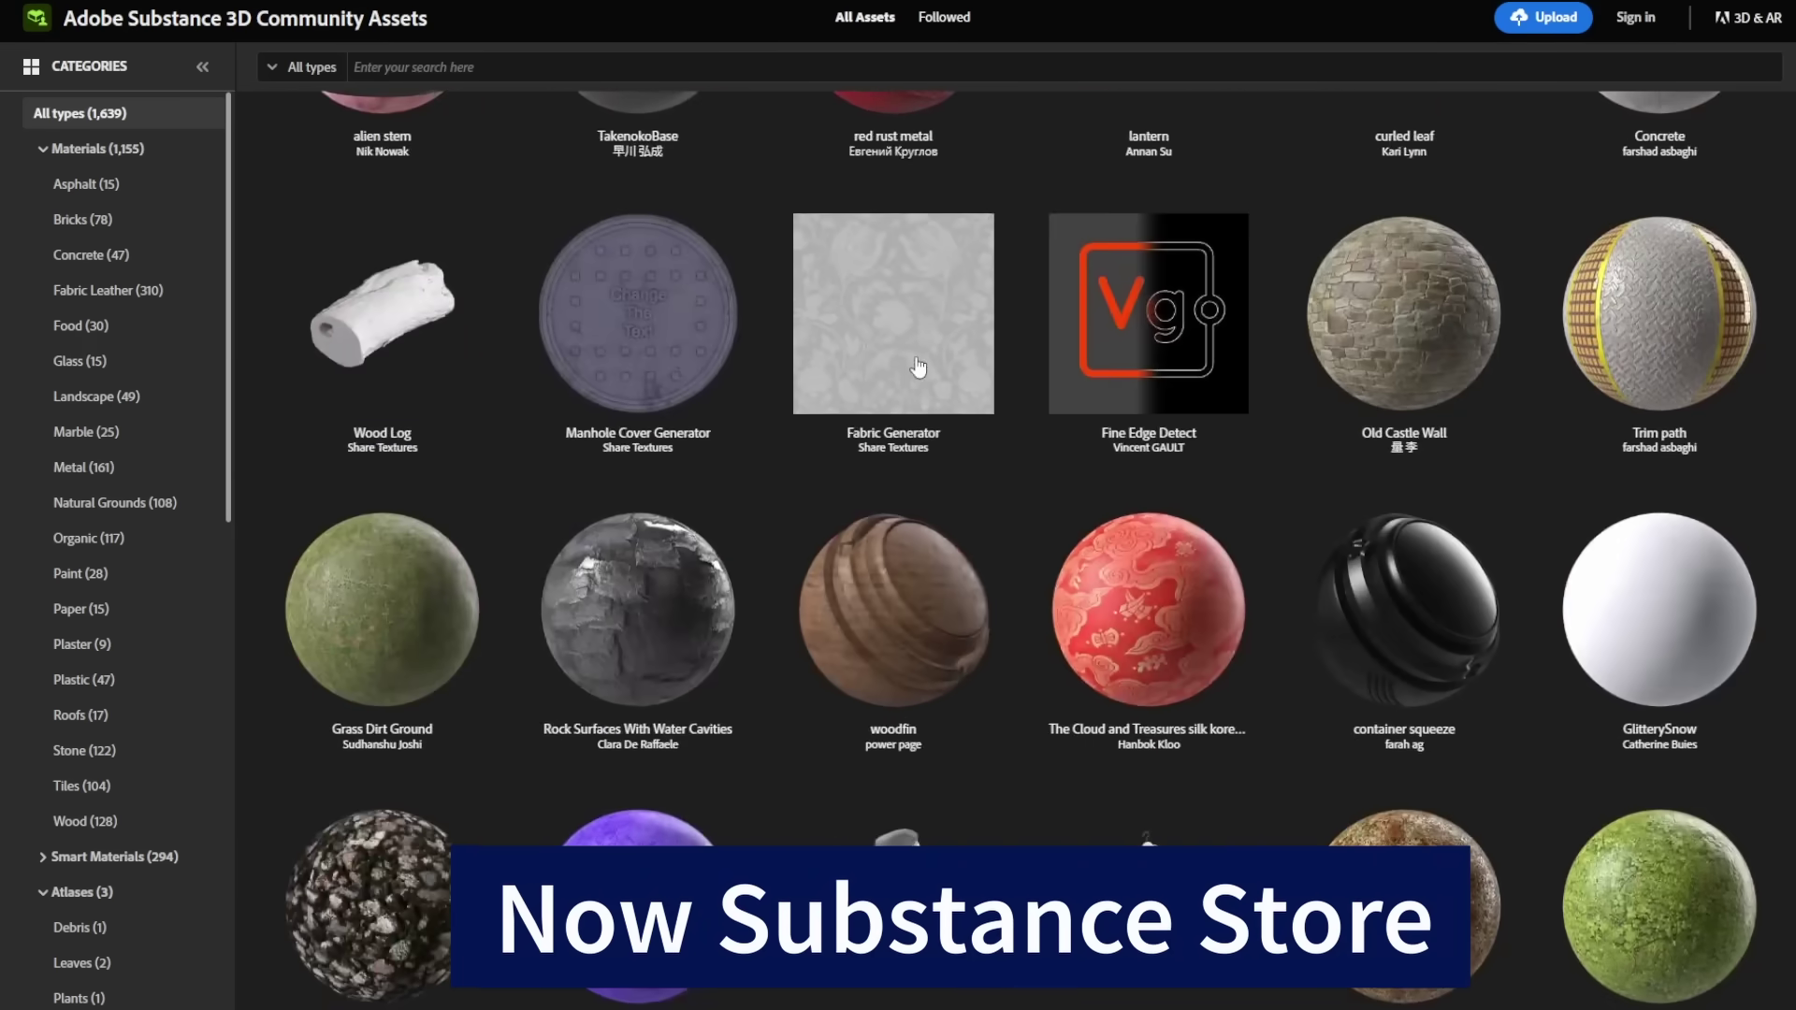
{"action": "scroll", "coordinate": [917, 364], "scroll_direction": "down", "scroll_amount": 13}
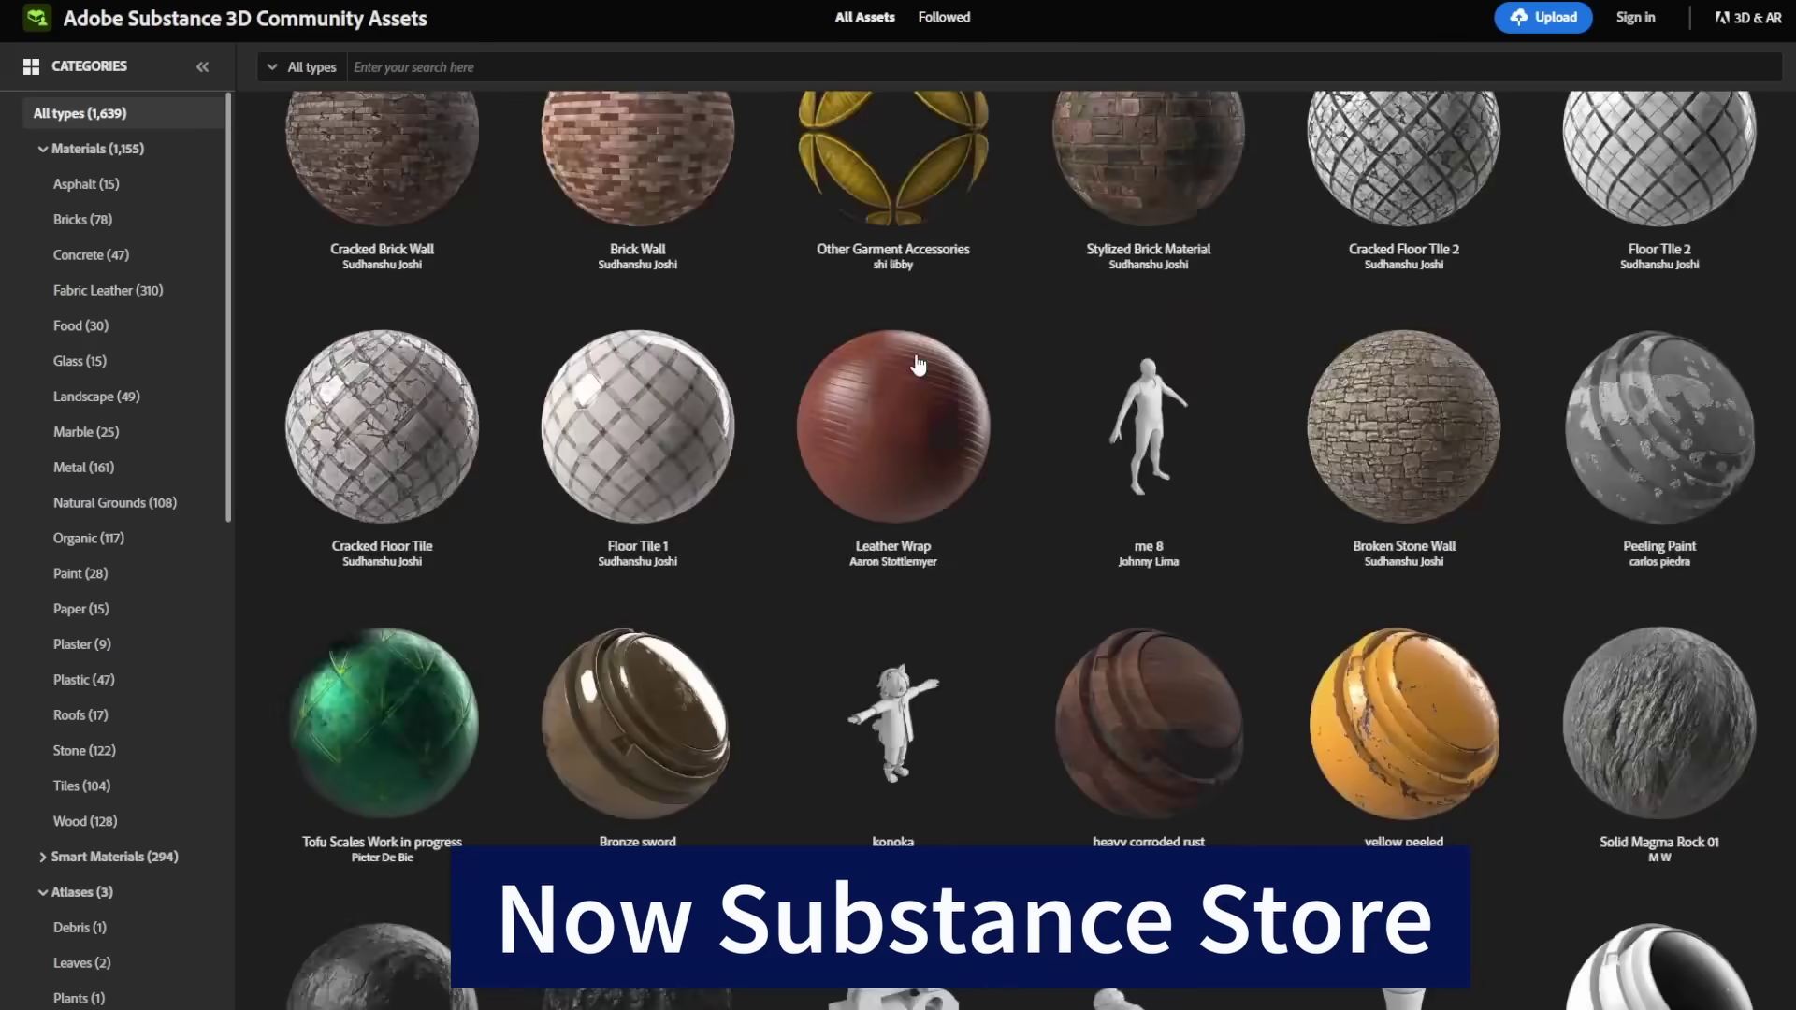
{"action": "scroll", "coordinate": [918, 365], "scroll_direction": "down", "scroll_amount": 14}
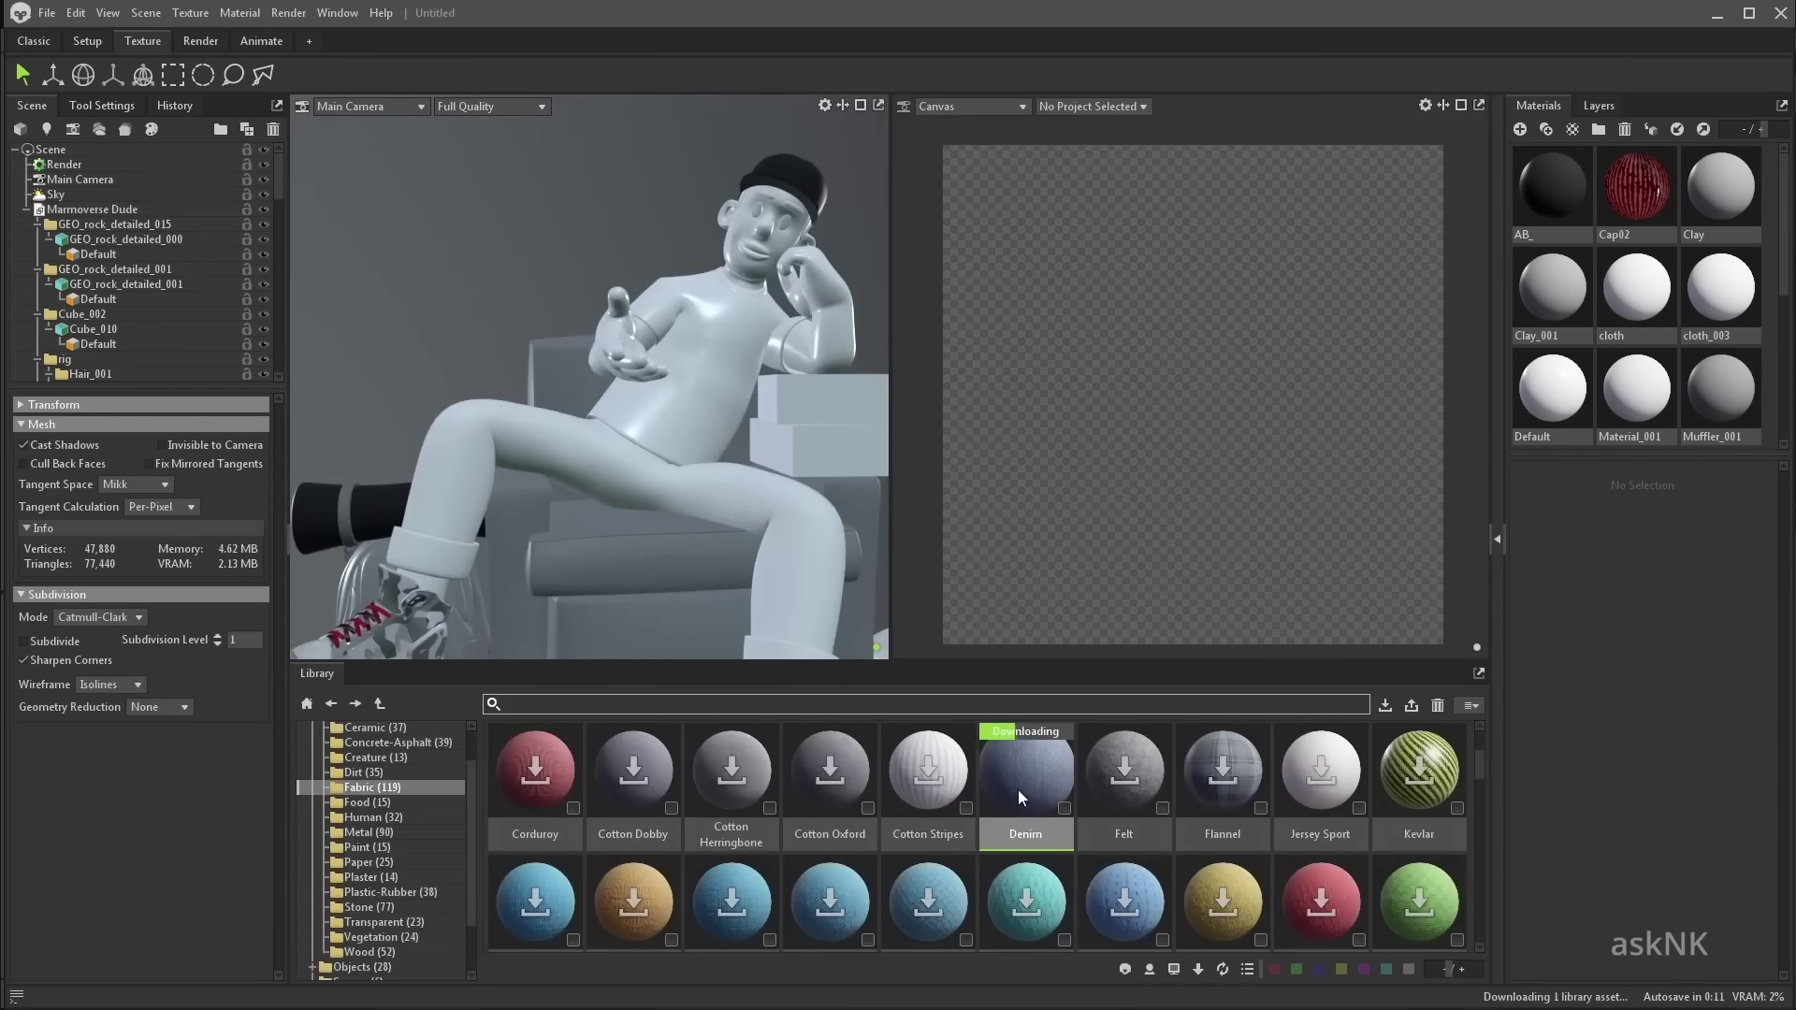
{"action": "left_click_drag", "start_coordinate": [1018, 789], "coordinate": [915, 576]}
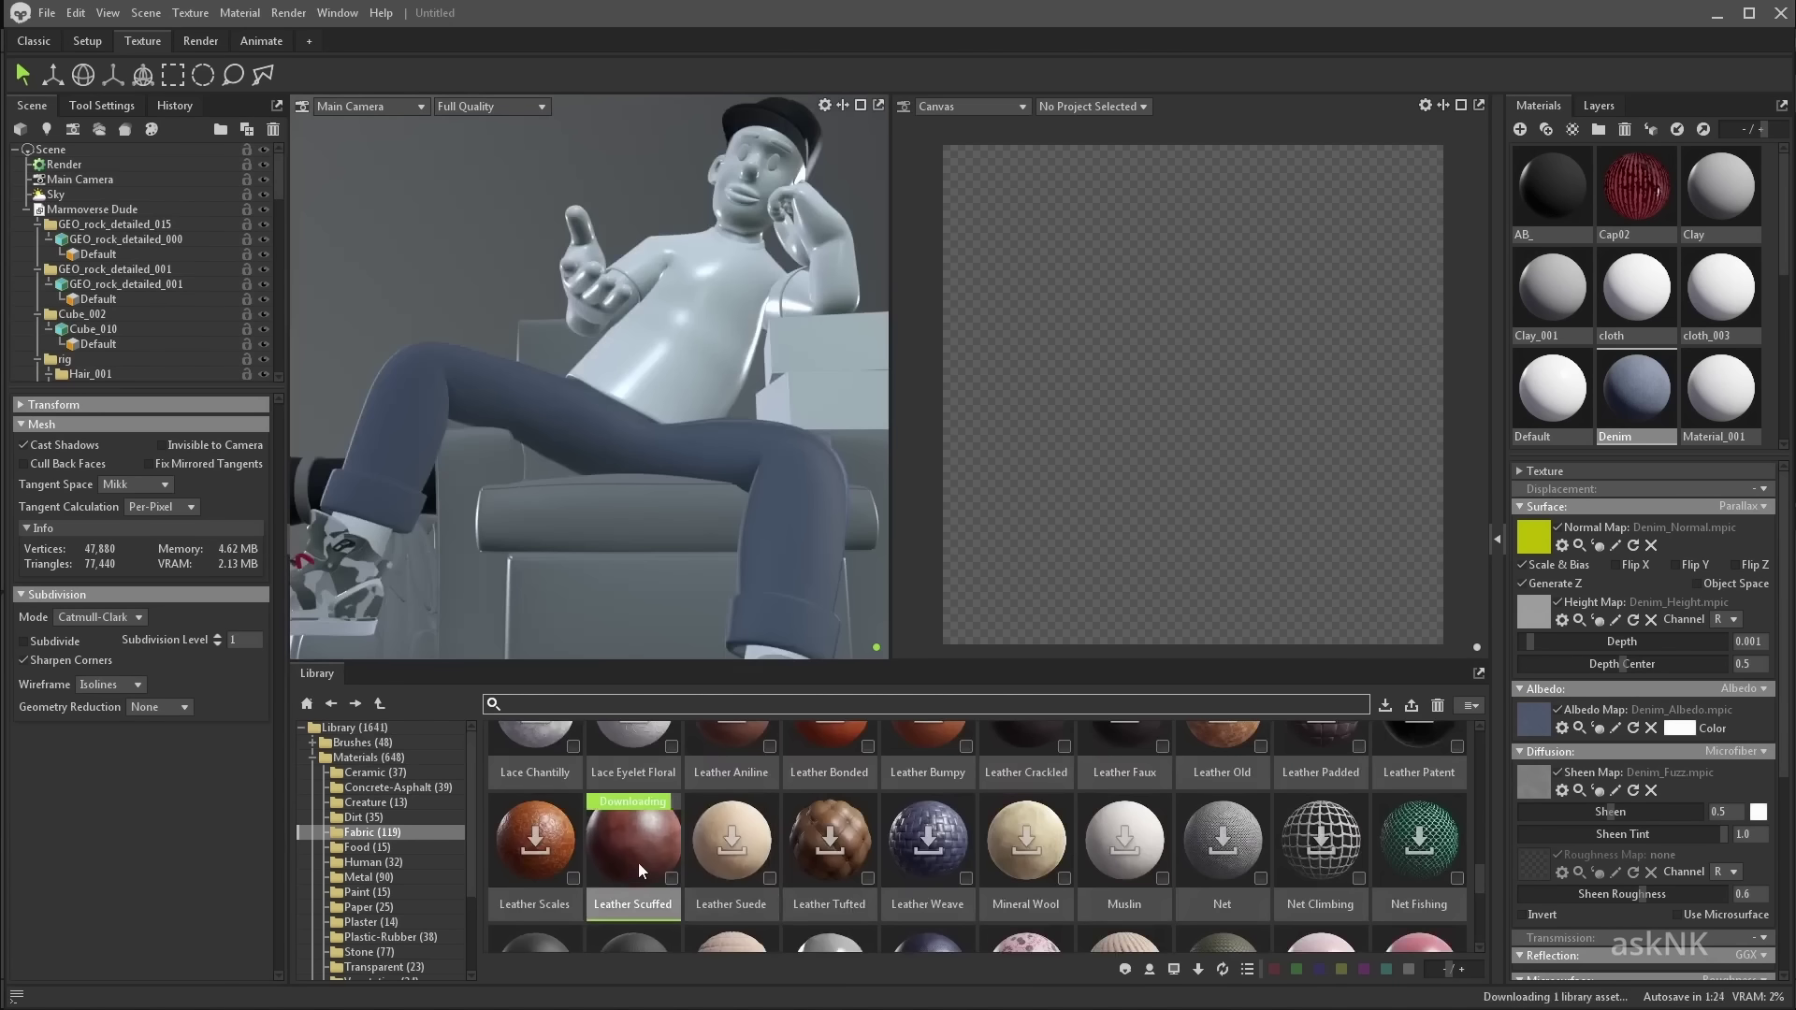
Drag Leather Scuffed from the Library's Fabric folder onto the couch in the viewport.
{"action": "mouse_move", "coordinate": [641, 868]}
{"action": "left_mouse_down"}
{"action": "mouse_move", "coordinate": [766, 787]}
{"action": "mouse_move", "coordinate": [582, 530]}
{"action": "left_mouse_up"}
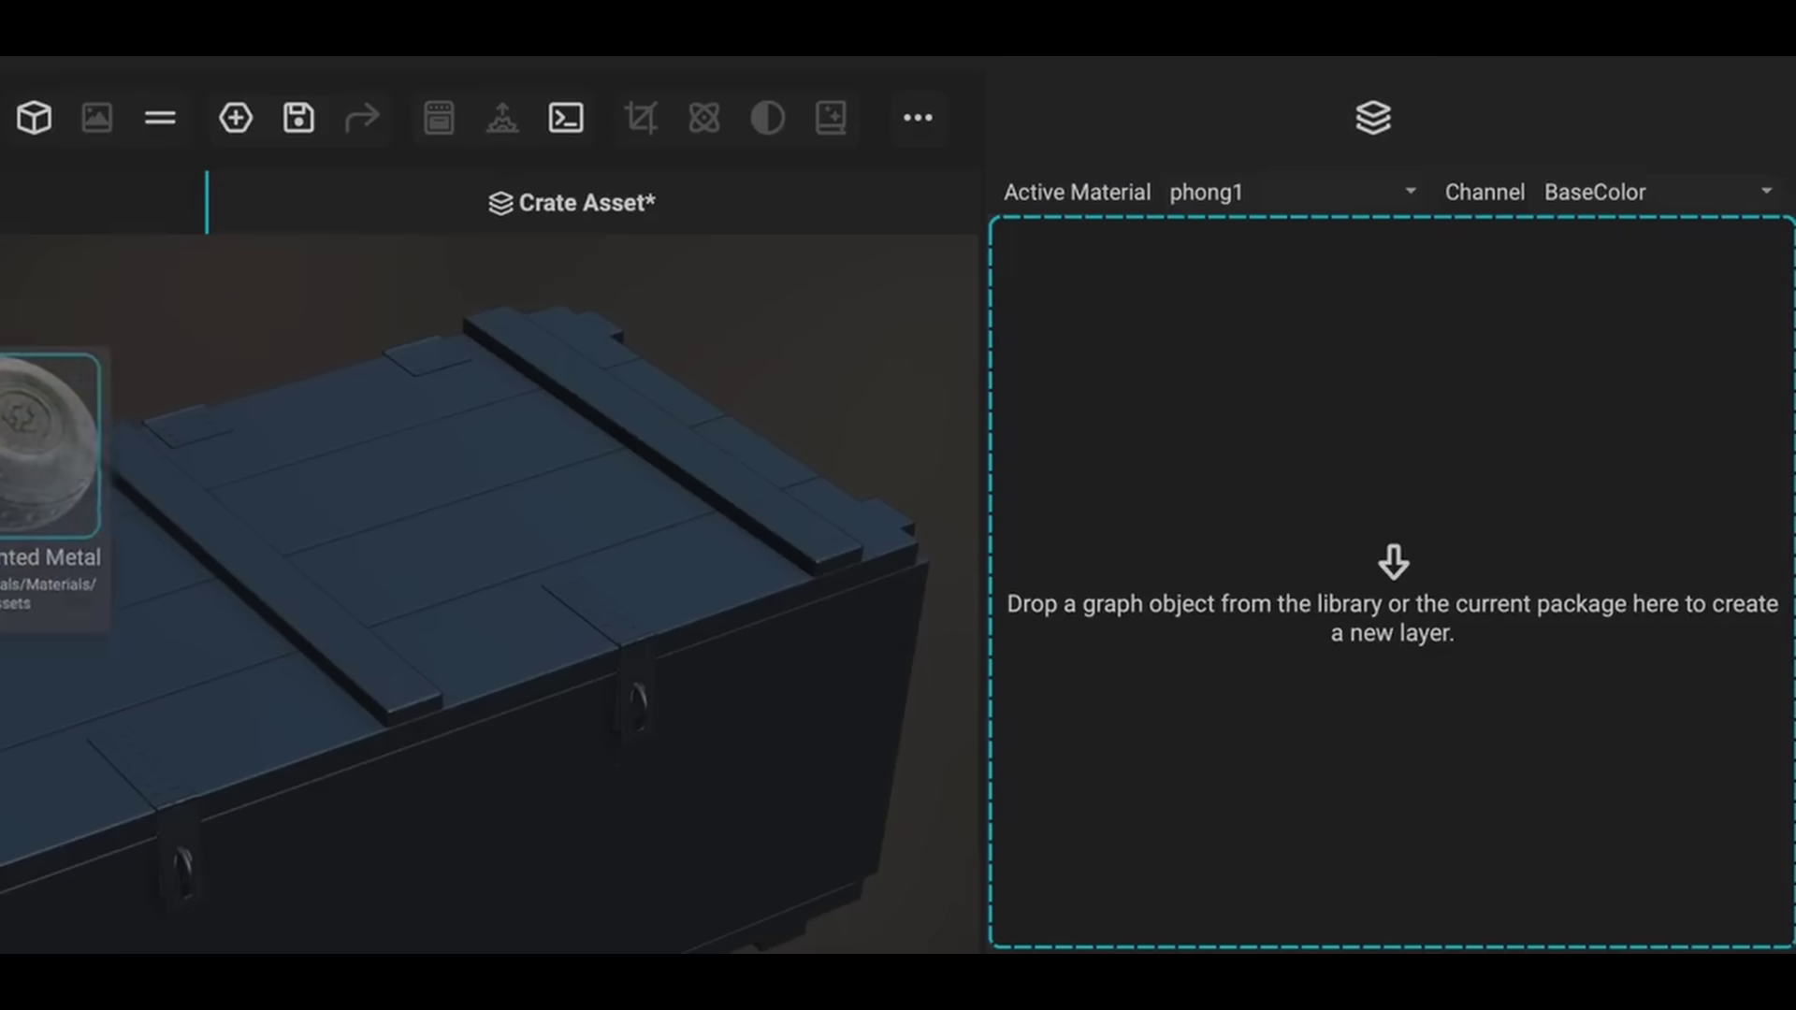
{"action": "mouse_move", "coordinate": [9, 479]}
{"action": "left_mouse_down"}
{"action": "mouse_move", "coordinate": [1210, 502]}
{"action": "mouse_move", "coordinate": [1171, 518]}
{"action": "left_mouse_up"}
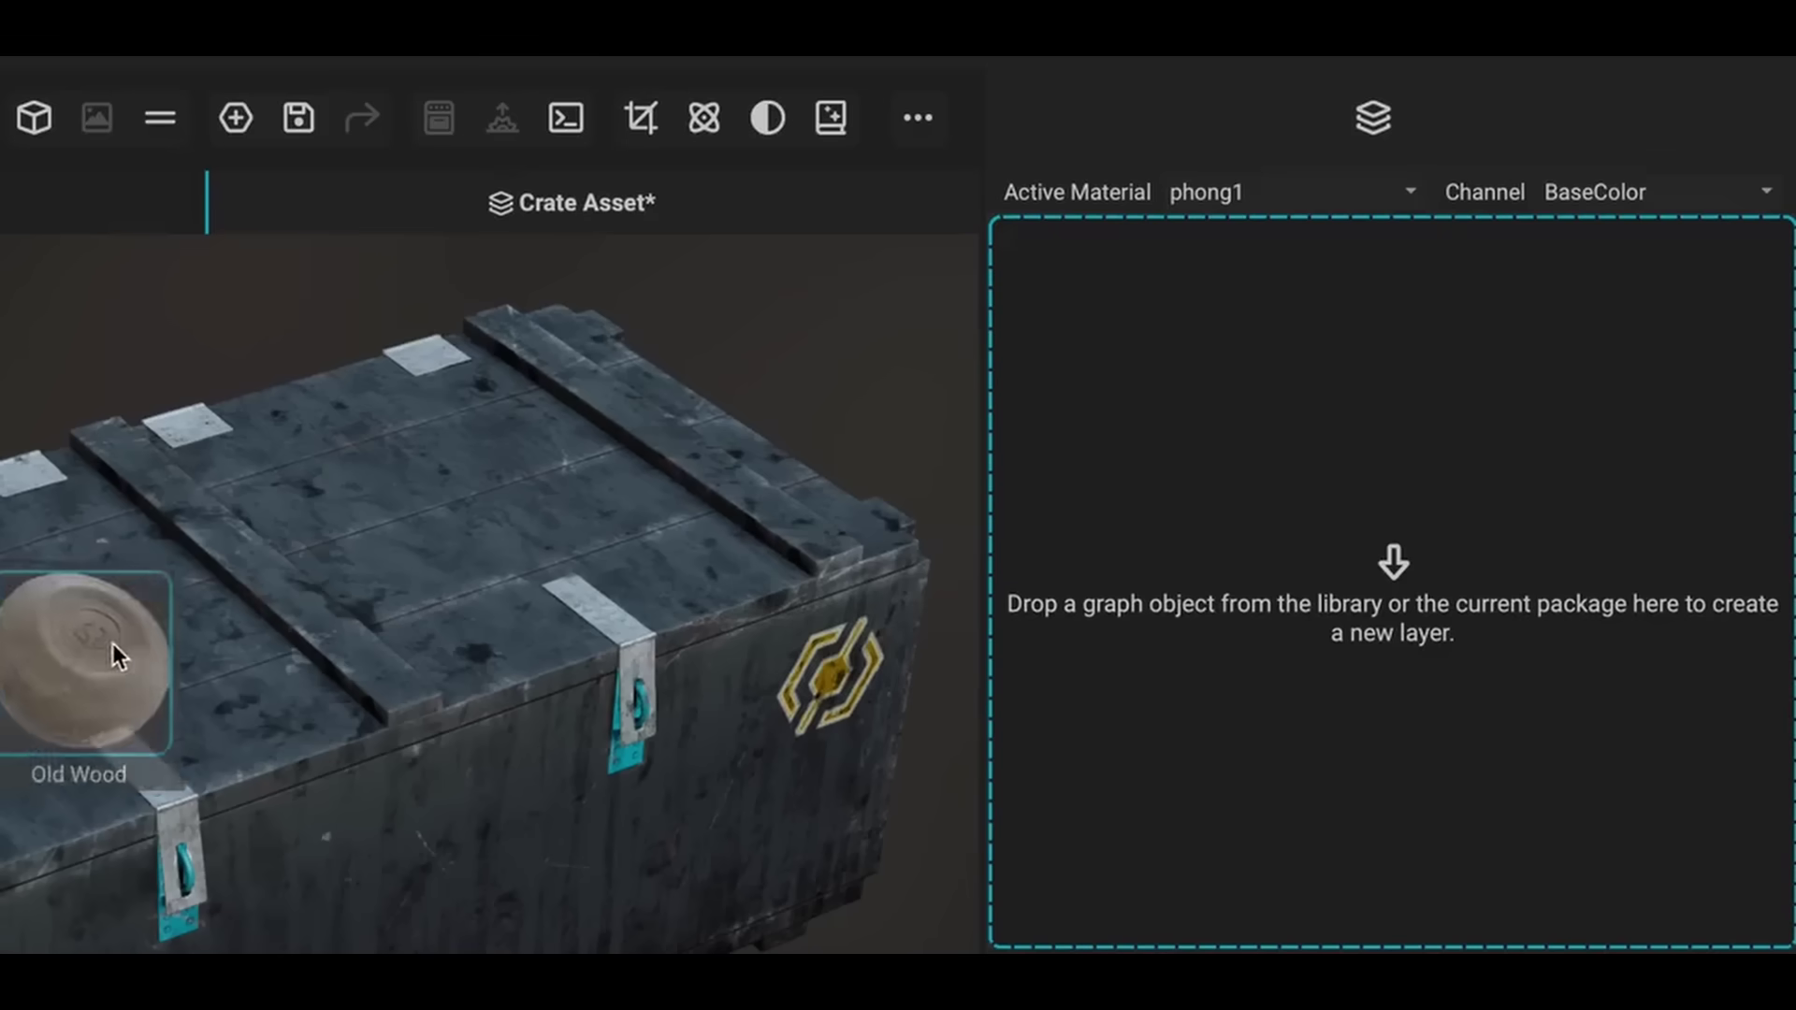
Add a Gold layer and delete the Dirt Rainy, Scratches Global and Mesh Edge Wear Mask layers.
{"action": "left_click_drag", "start_coordinate": [113, 643], "coordinate": [1278, 716]}
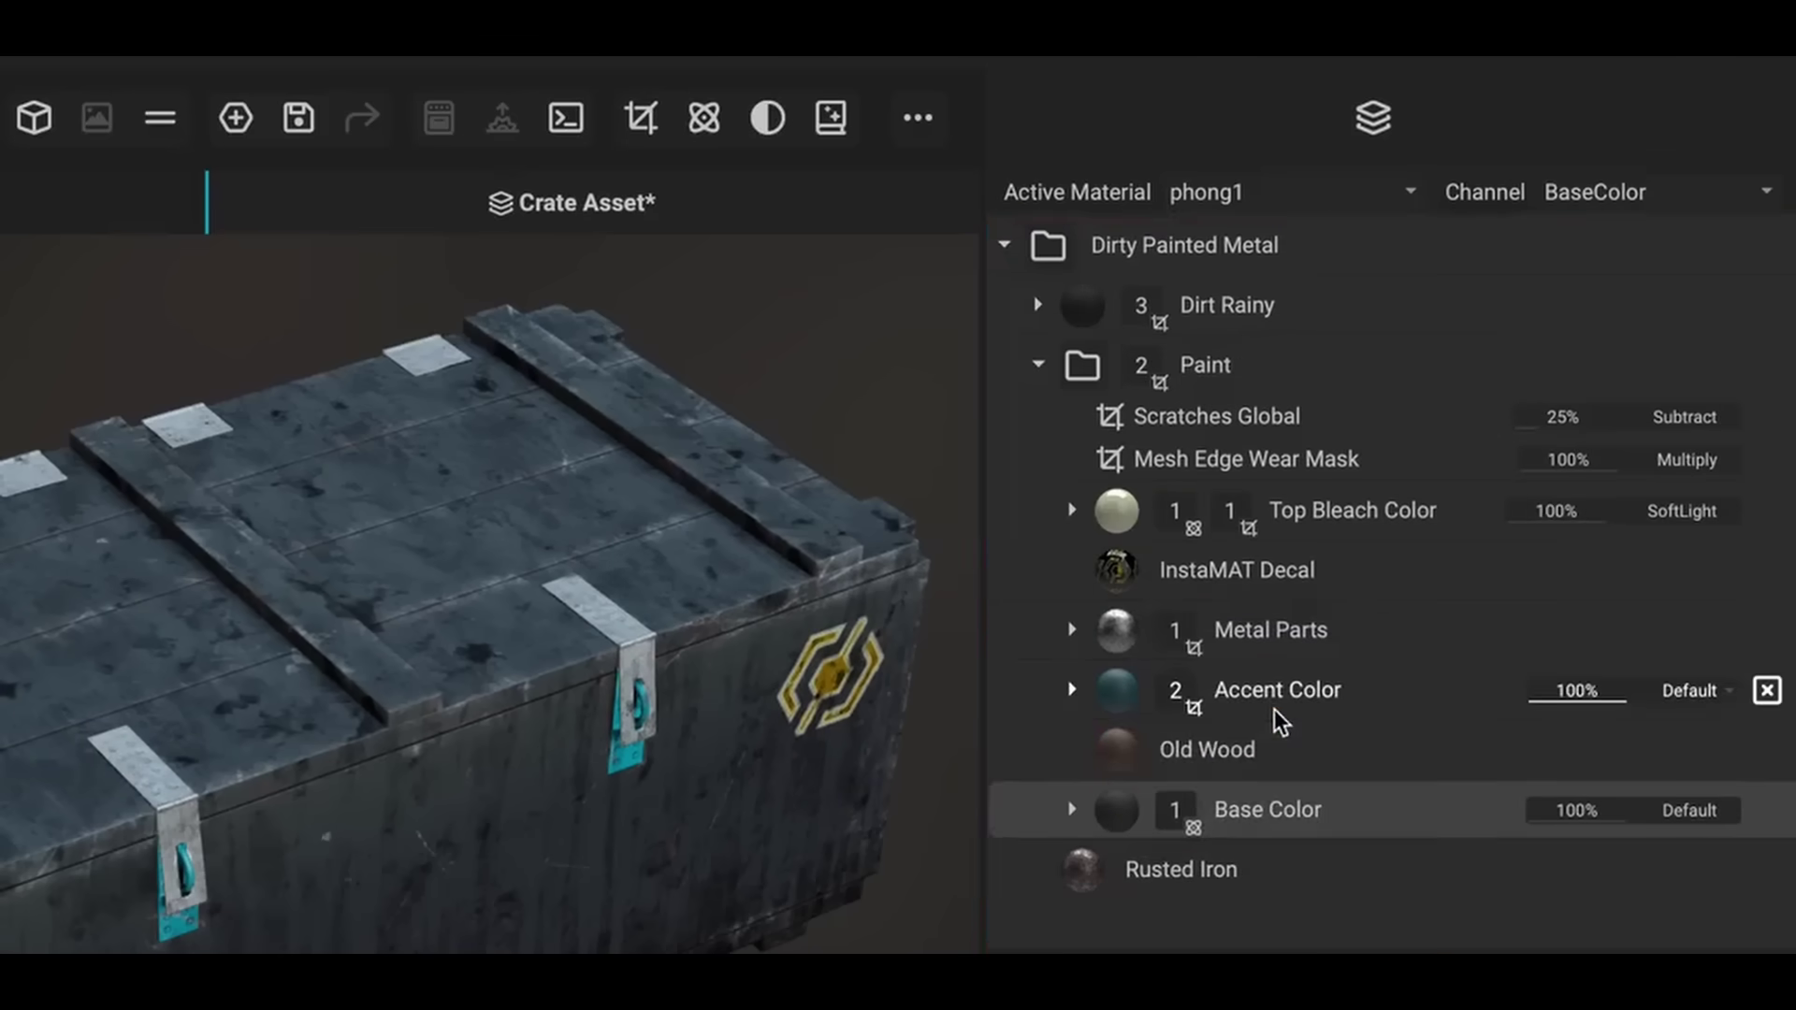
{"action": "key", "text": "Delete"}
{"action": "left_click_drag", "start_coordinate": [28, 645], "coordinate": [1189, 715]}
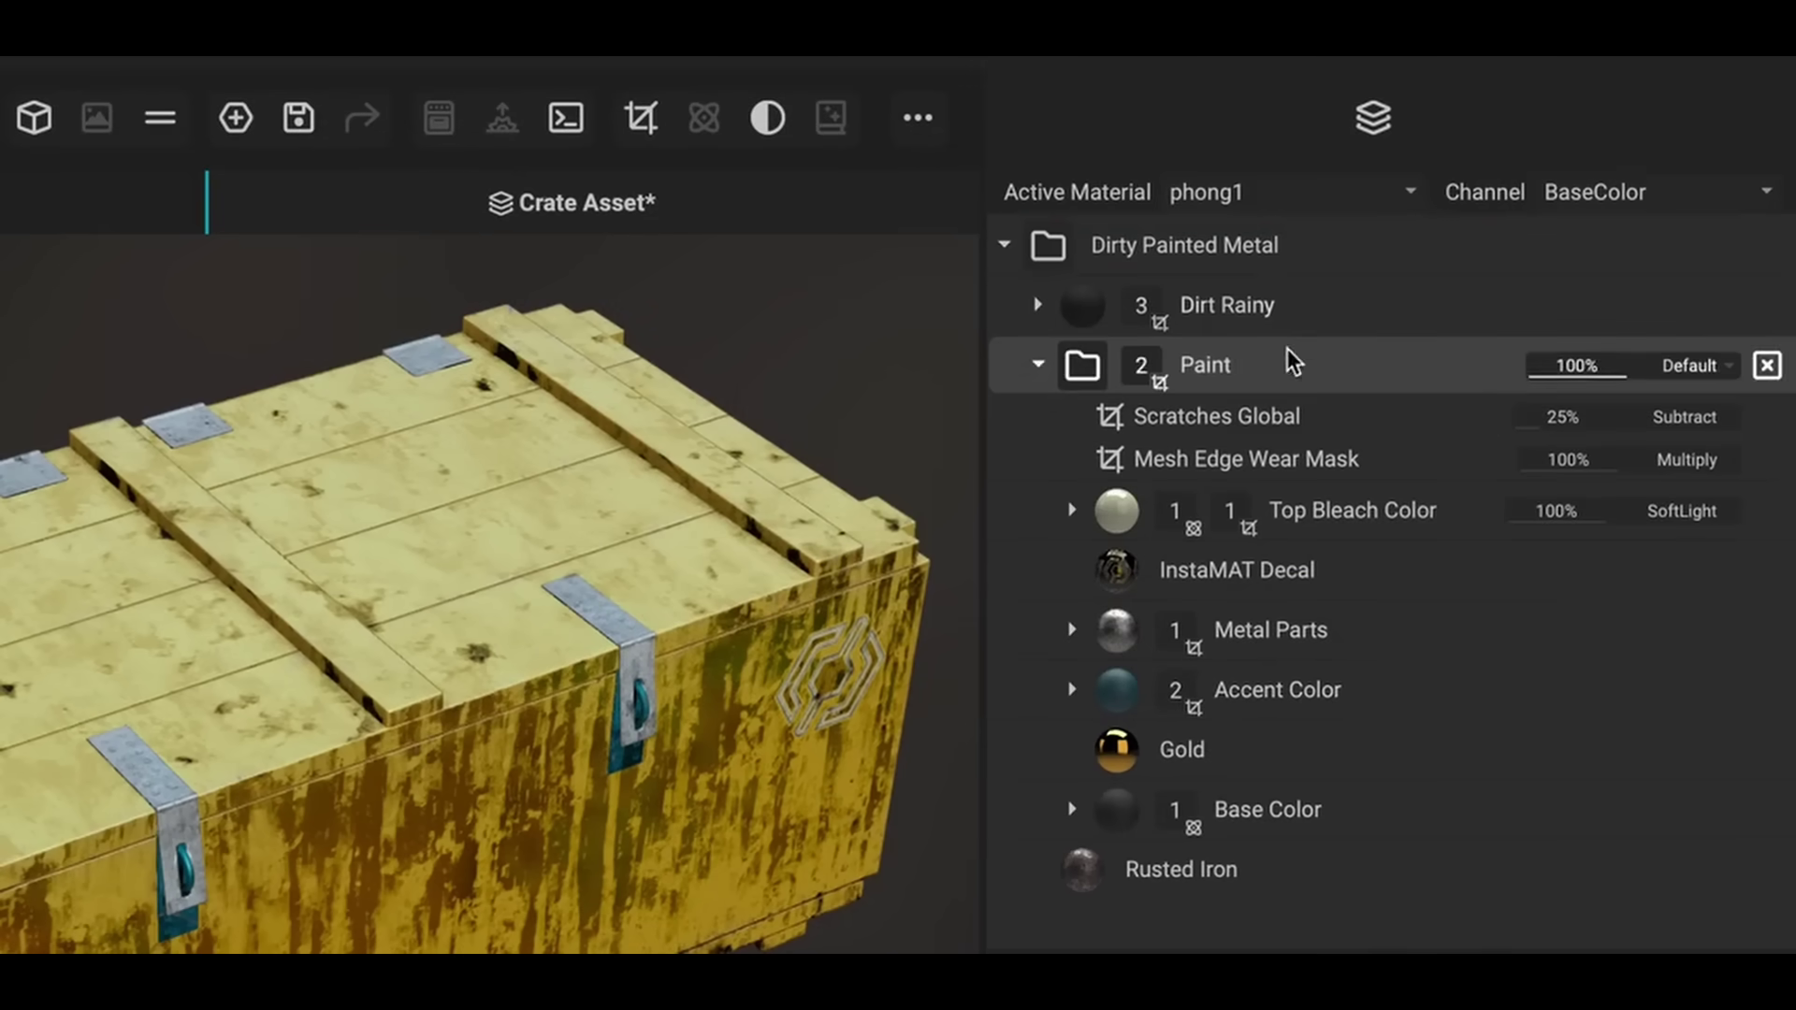
{"action": "left_click", "coordinate": [1299, 310]}
{"action": "key", "text": "Delete"}
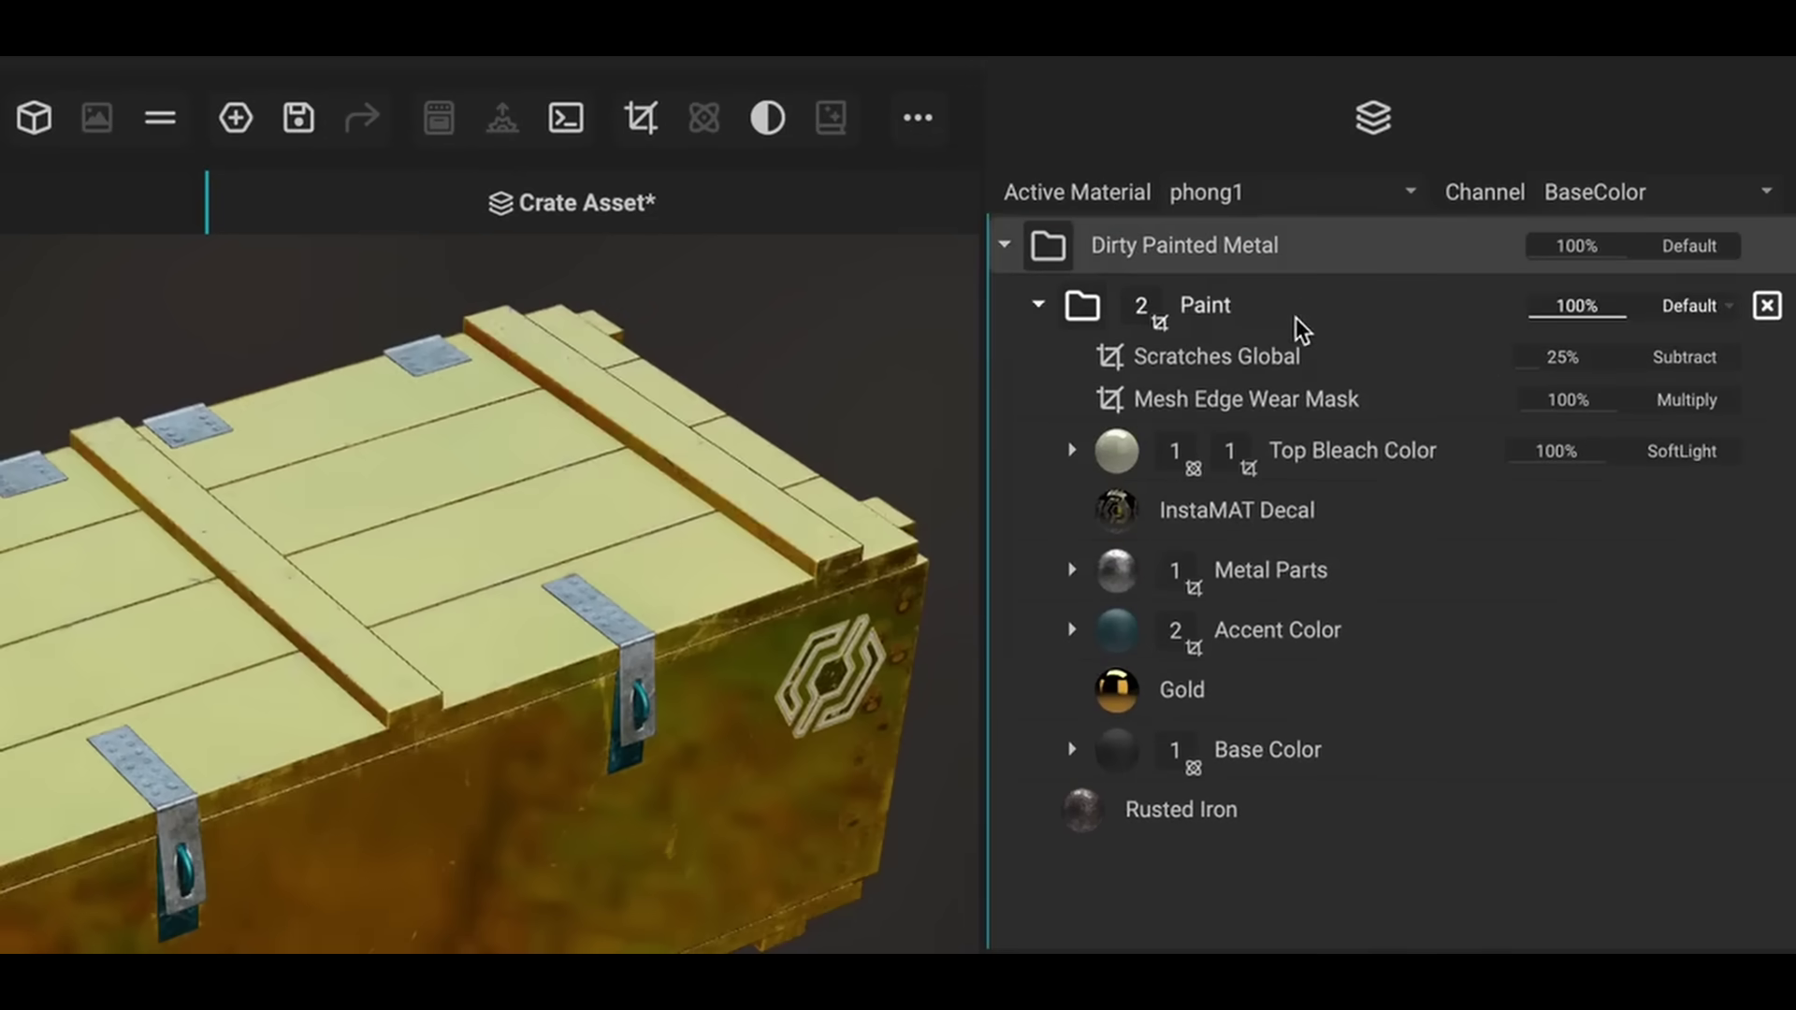
{"action": "left_click", "coordinate": [1291, 357]}
{"action": "key", "text": "Delete"}
{"action": "left_click", "coordinate": [1287, 348]}
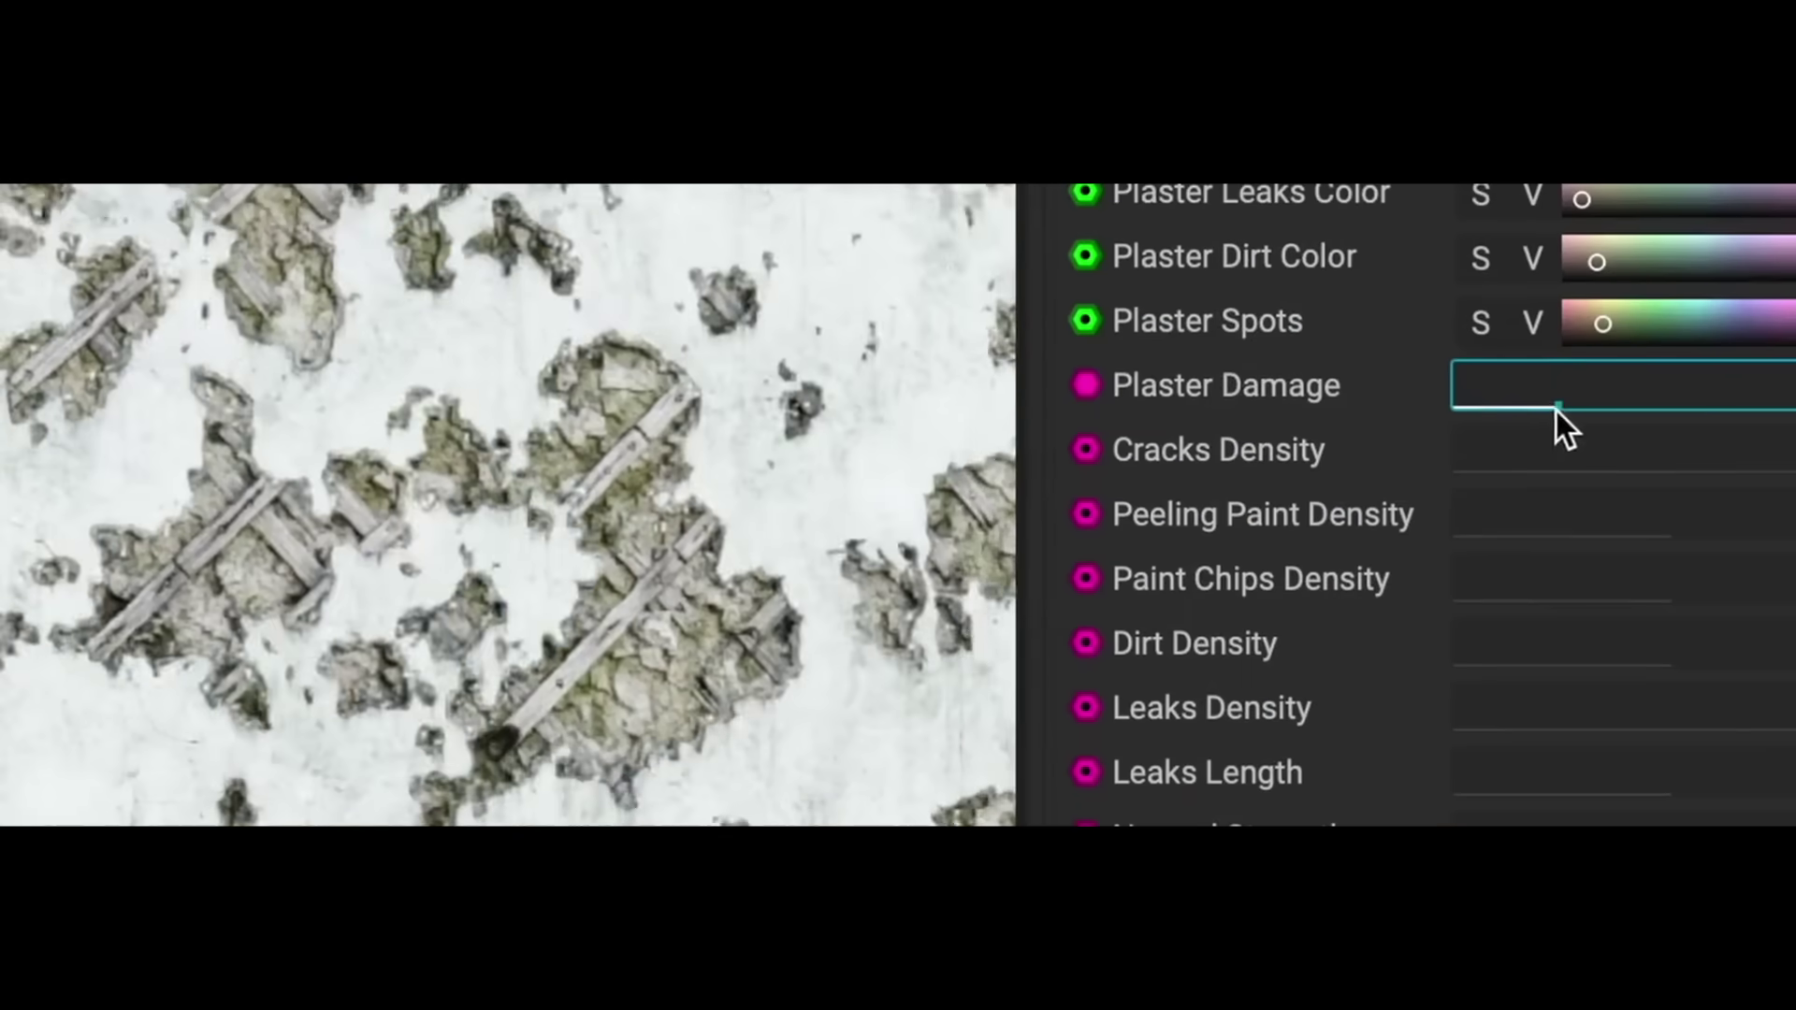
Increase the plaster damage, adjust window width and height, and show the Mesh Bake settings.
{"action": "left_click_drag", "start_coordinate": [1557, 411], "coordinate": [1791, 413]}
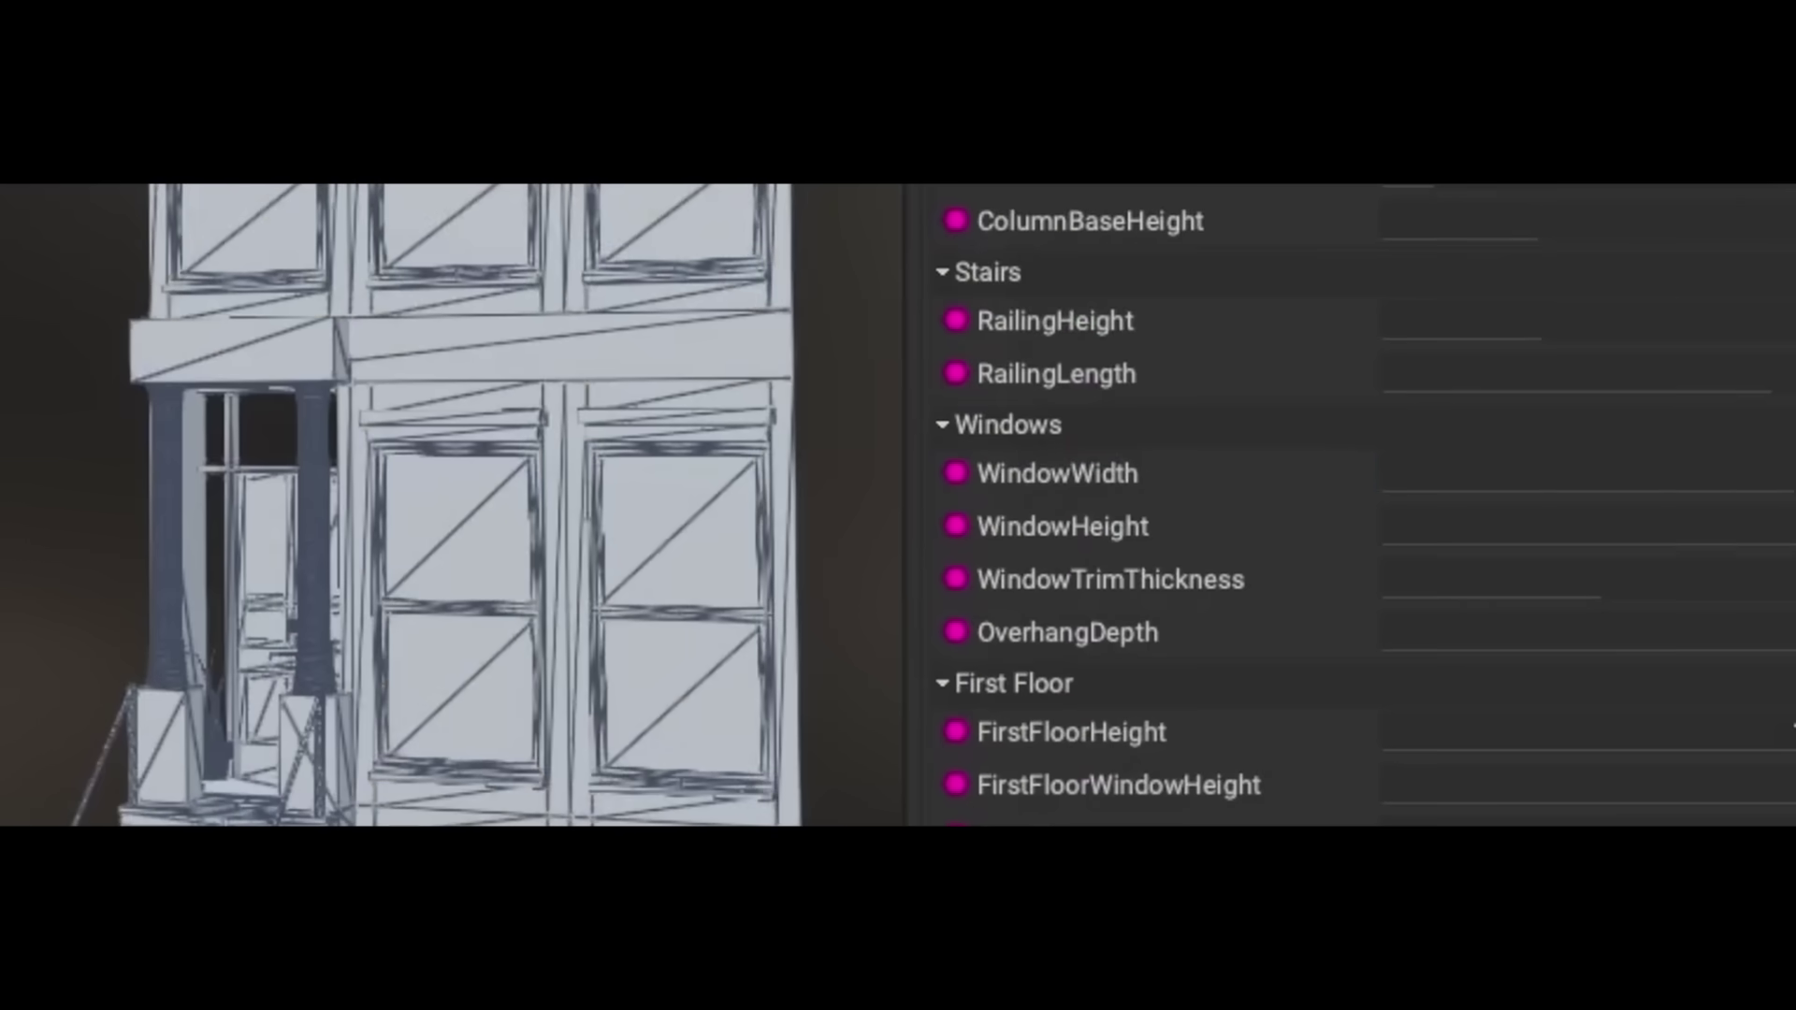
{"action": "left_click_drag", "start_coordinate": [1767, 491], "coordinate": [1742, 535]}
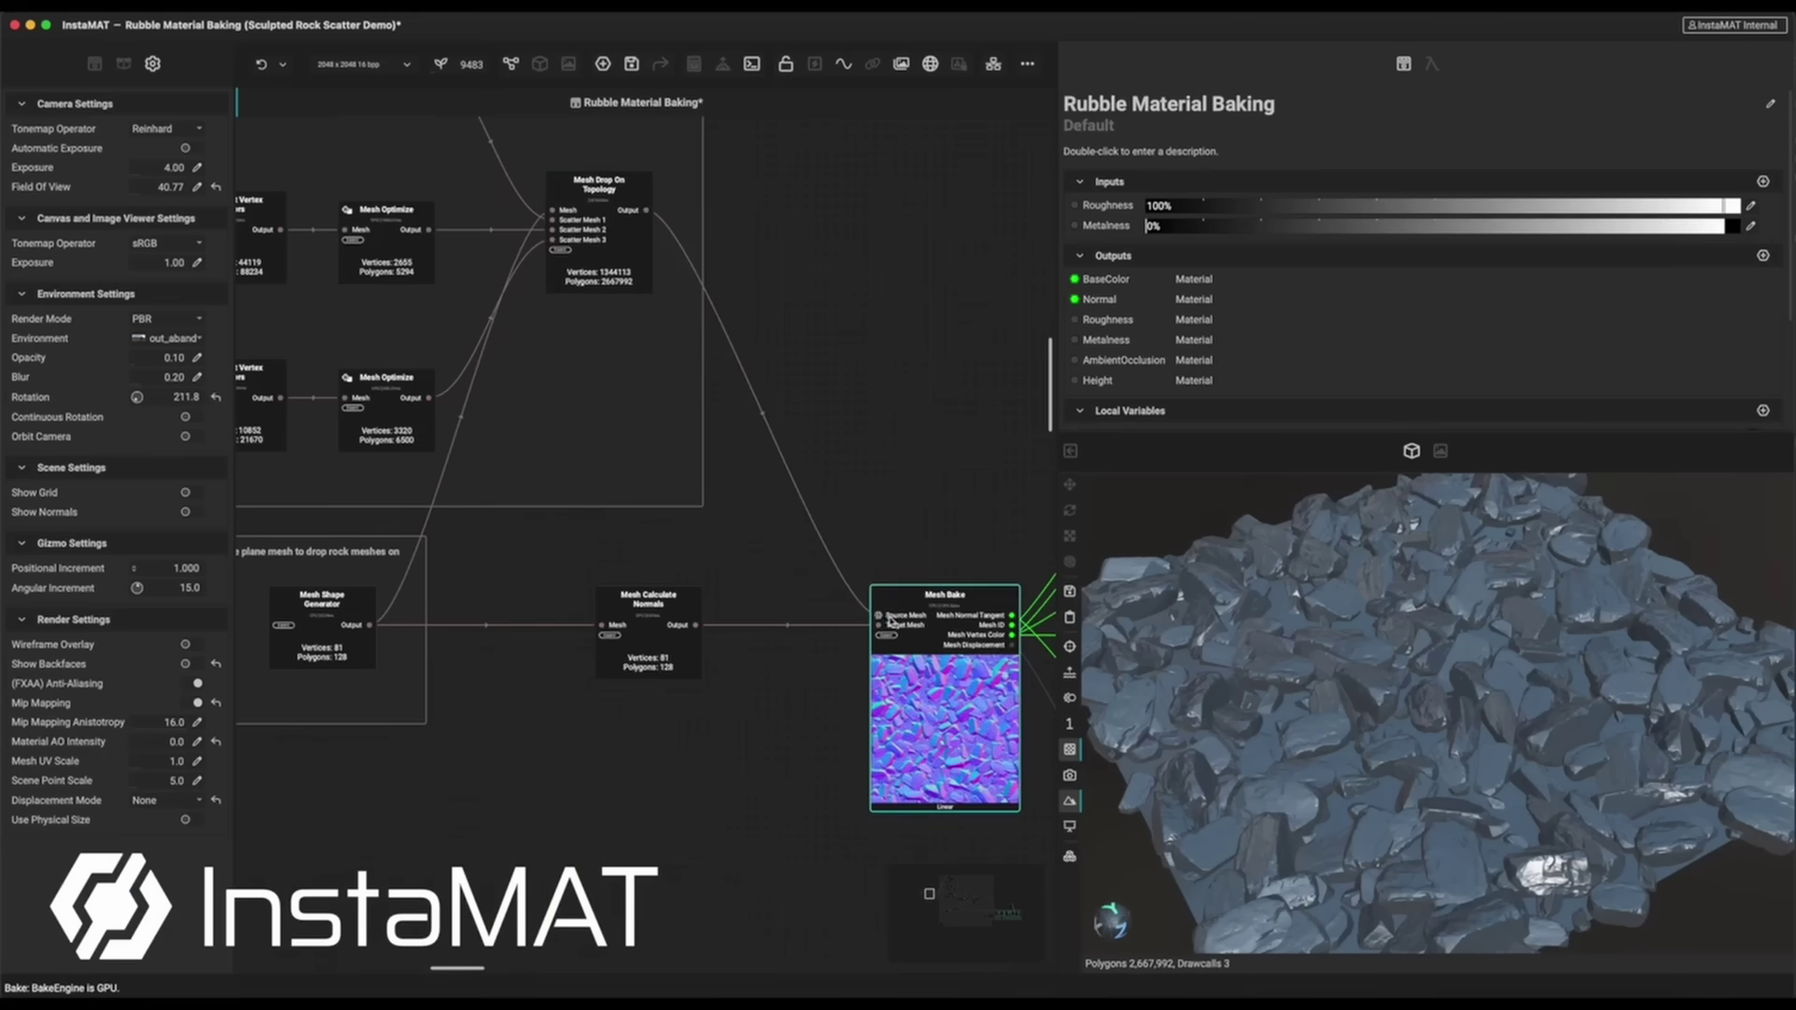
{"action": "left_click", "coordinate": [1009, 622]}
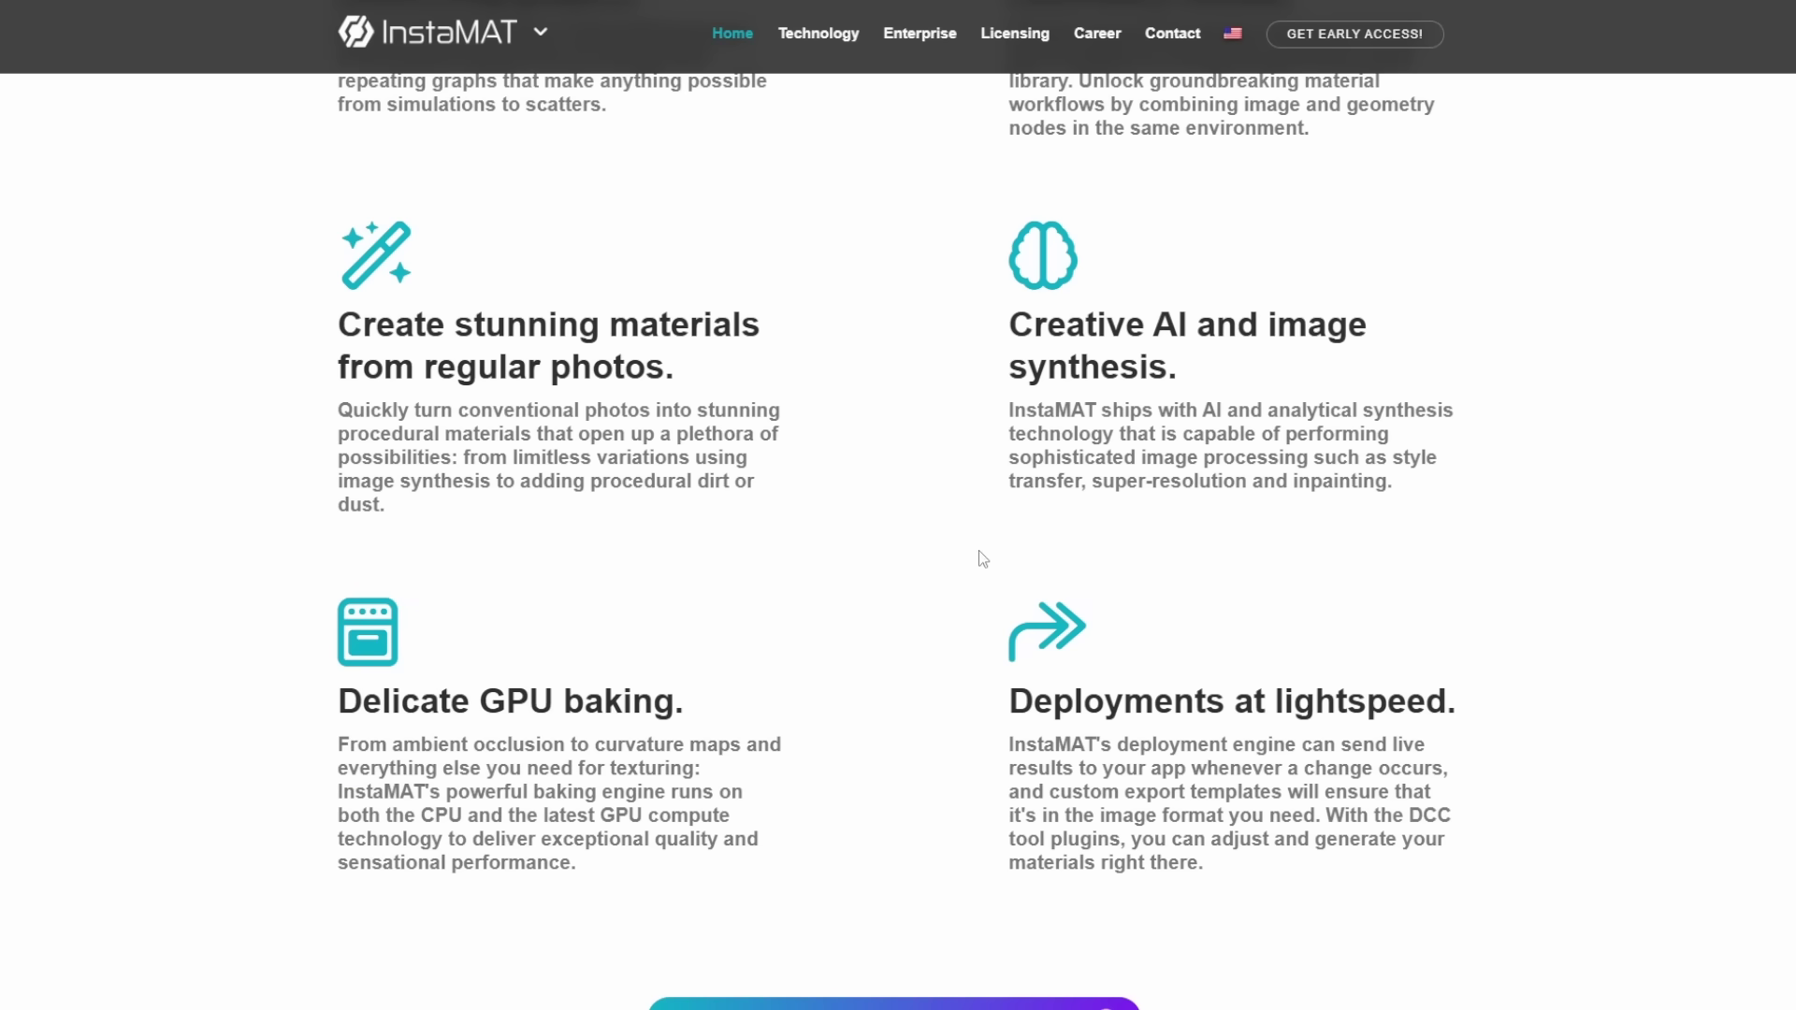
Go to the Technology page from the top navigation and scroll through its feature cards.
{"action": "scroll", "coordinate": [1030, 585], "scroll_direction": "up", "scroll_amount": 10}
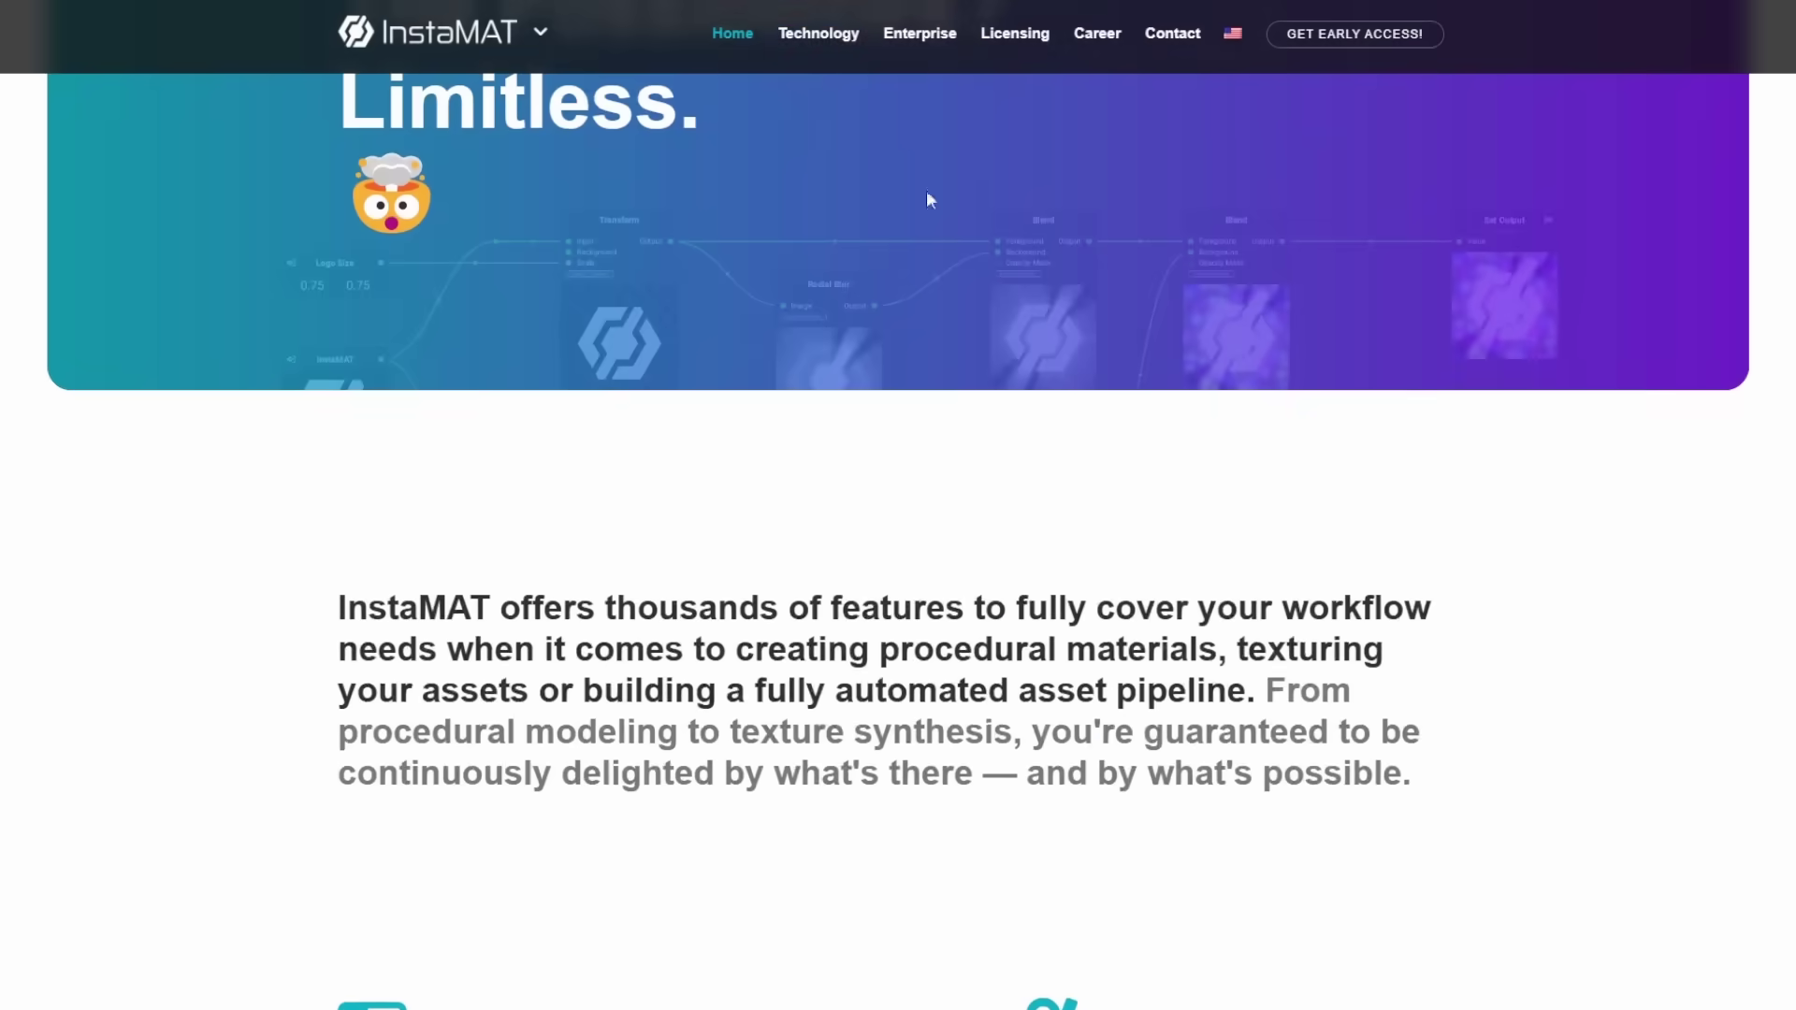
{"action": "left_click", "coordinate": [819, 41]}
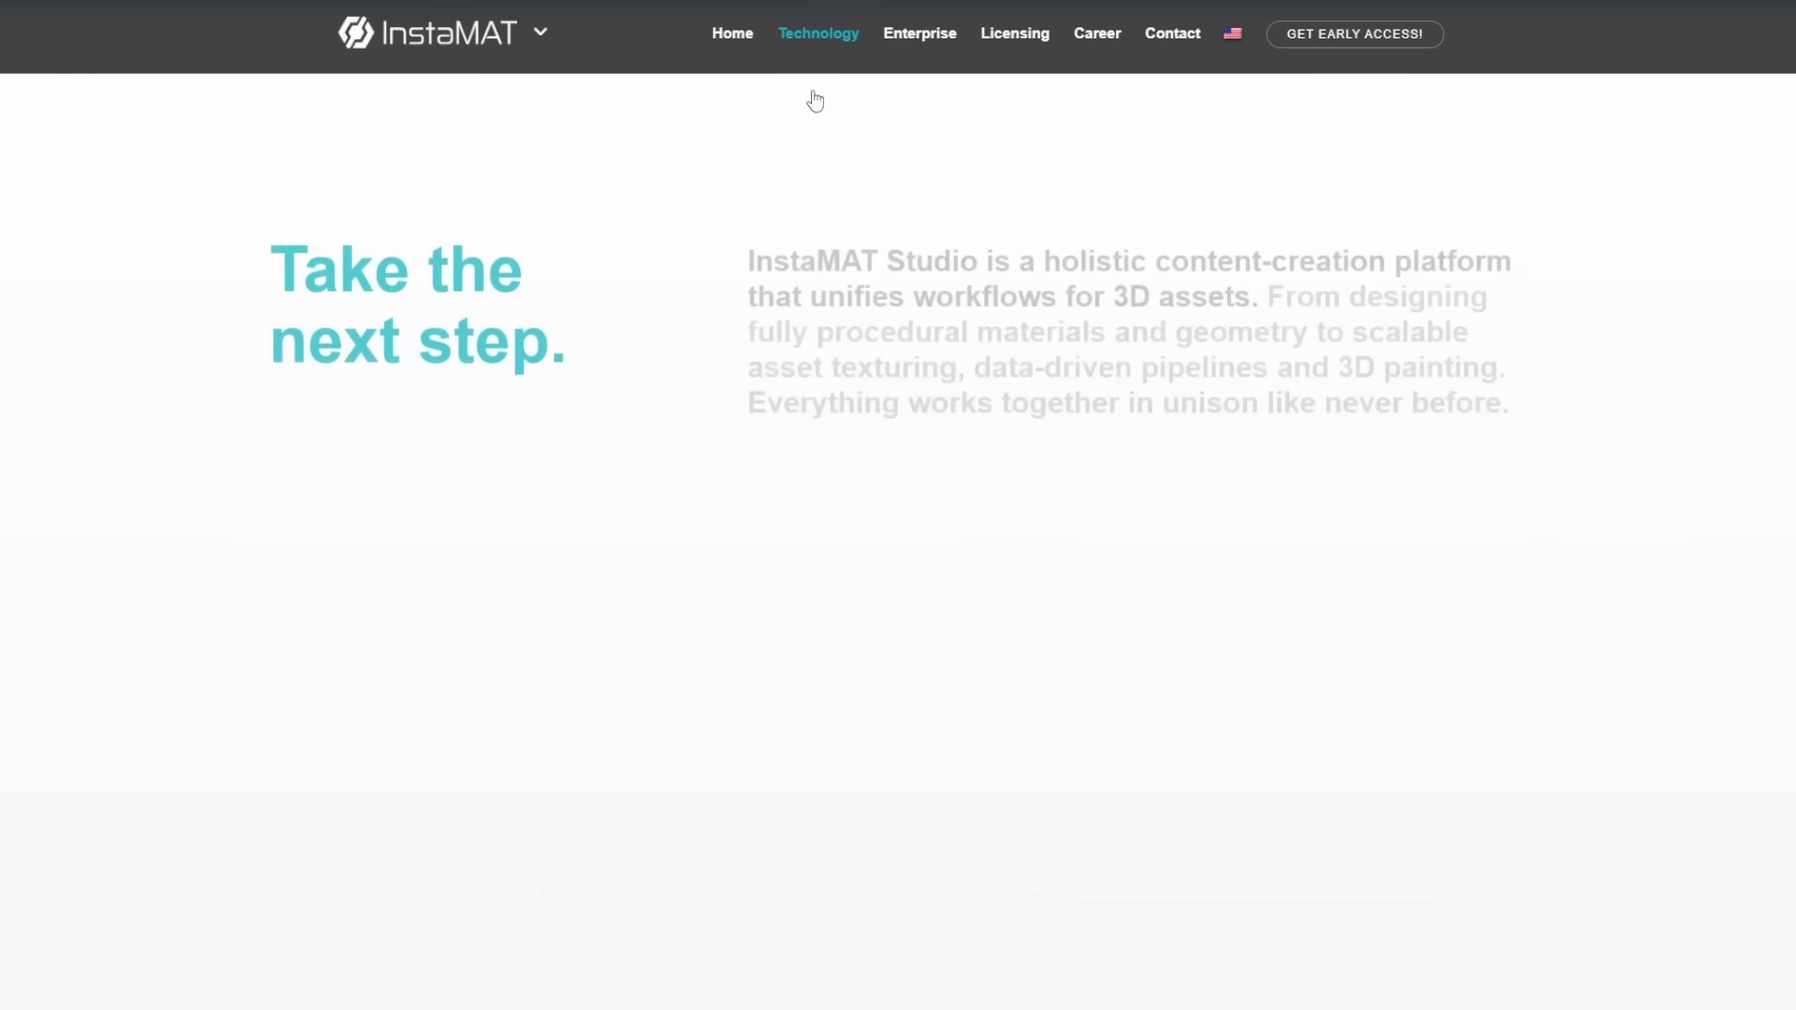
{"action": "scroll", "coordinate": [949, 352], "scroll_direction": "down", "scroll_amount": 15}
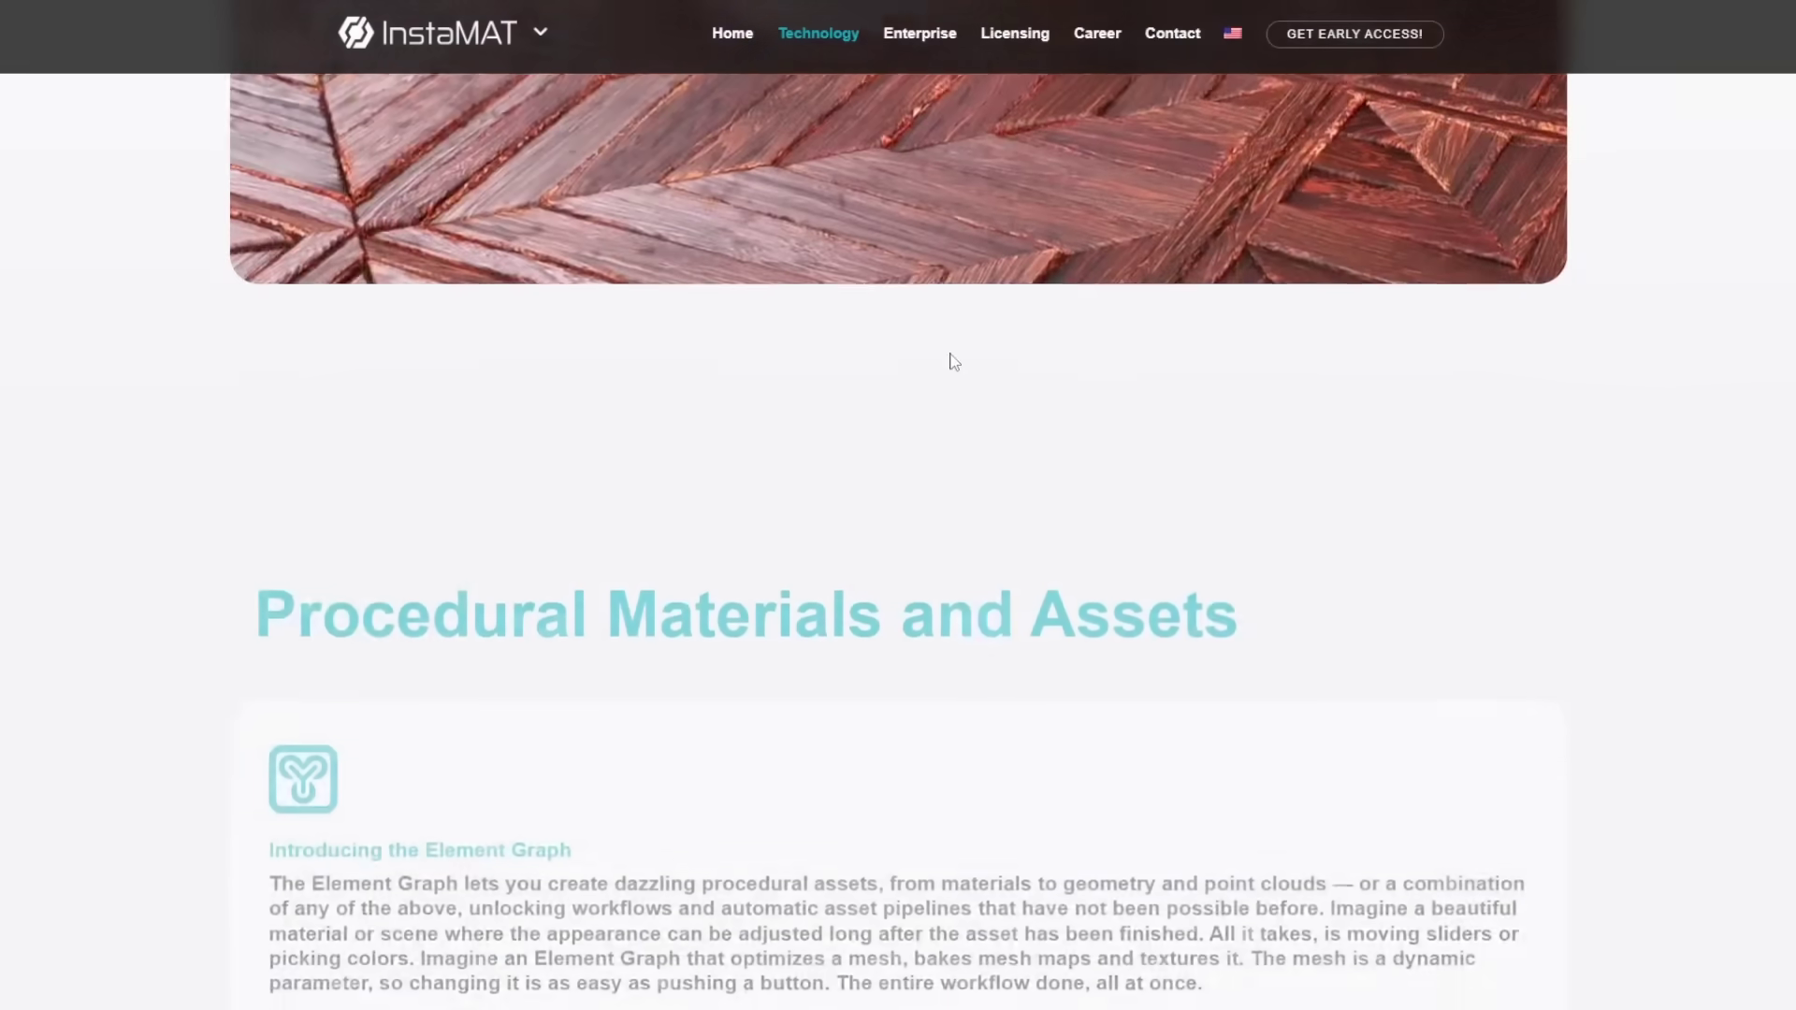
{"action": "scroll", "coordinate": [951, 360], "scroll_direction": "down", "scroll_amount": 10}
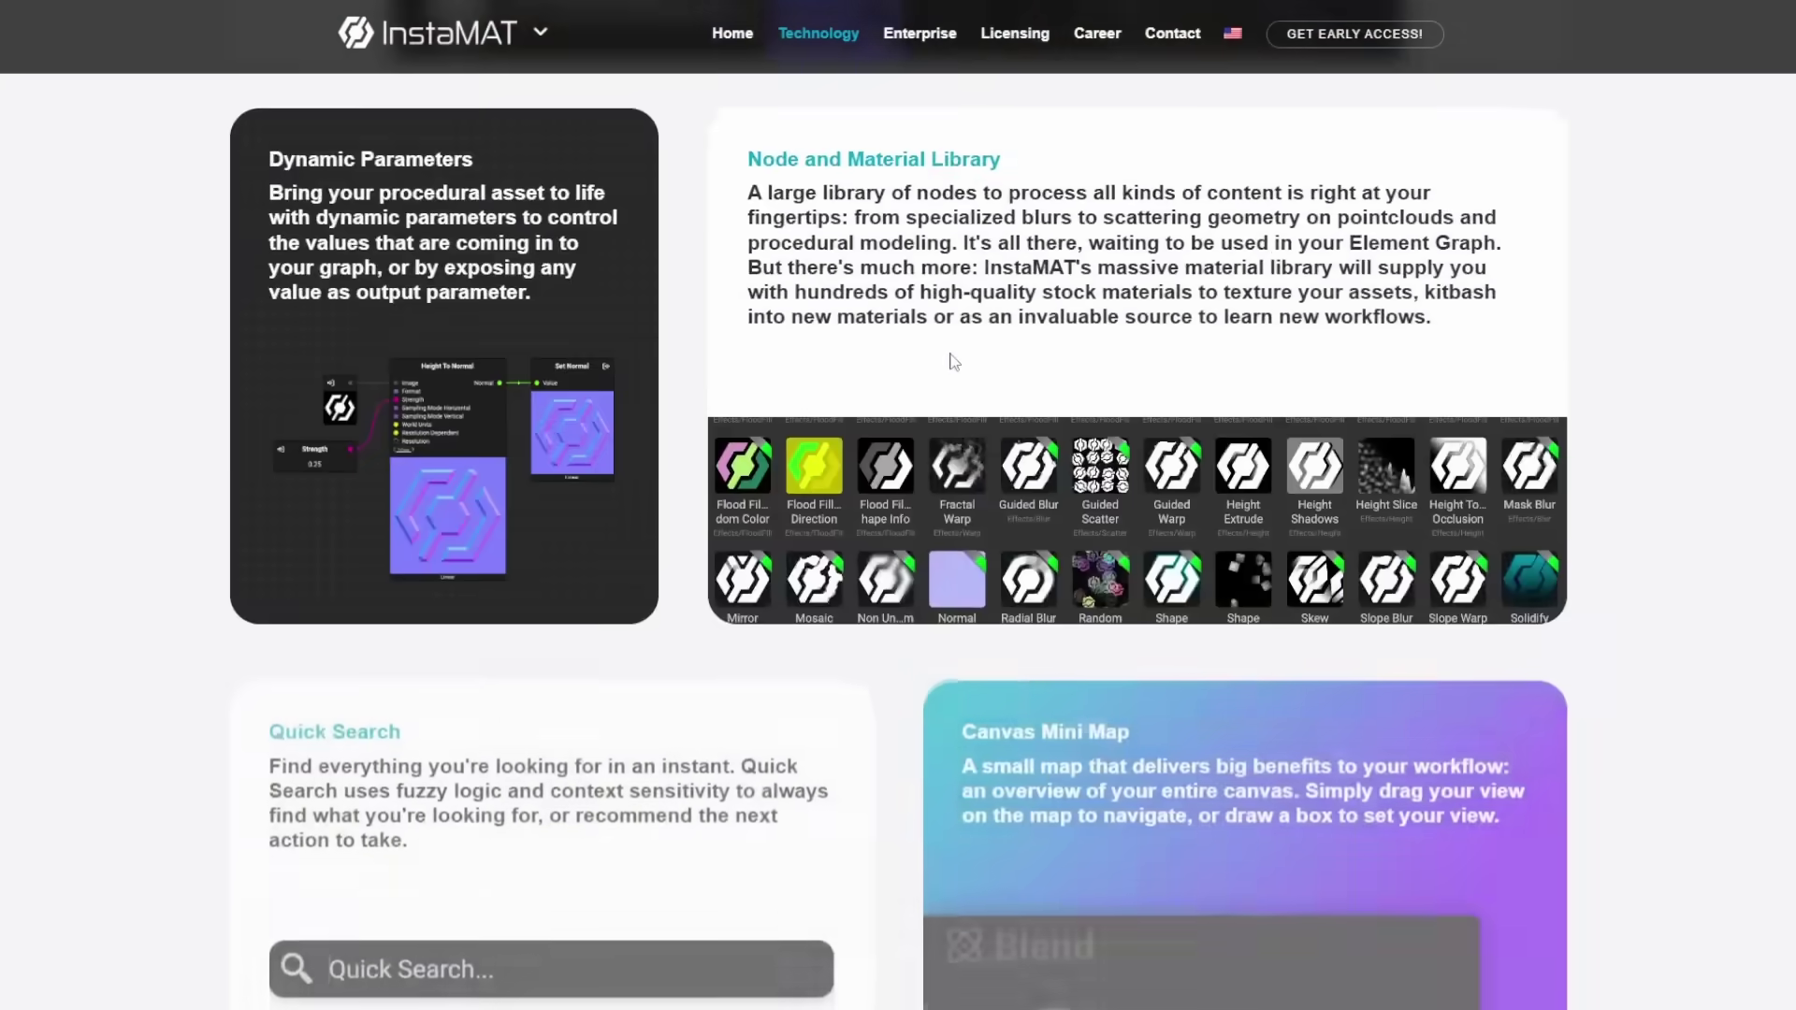
{"action": "scroll", "coordinate": [950, 360], "scroll_direction": "up", "scroll_amount": 5}
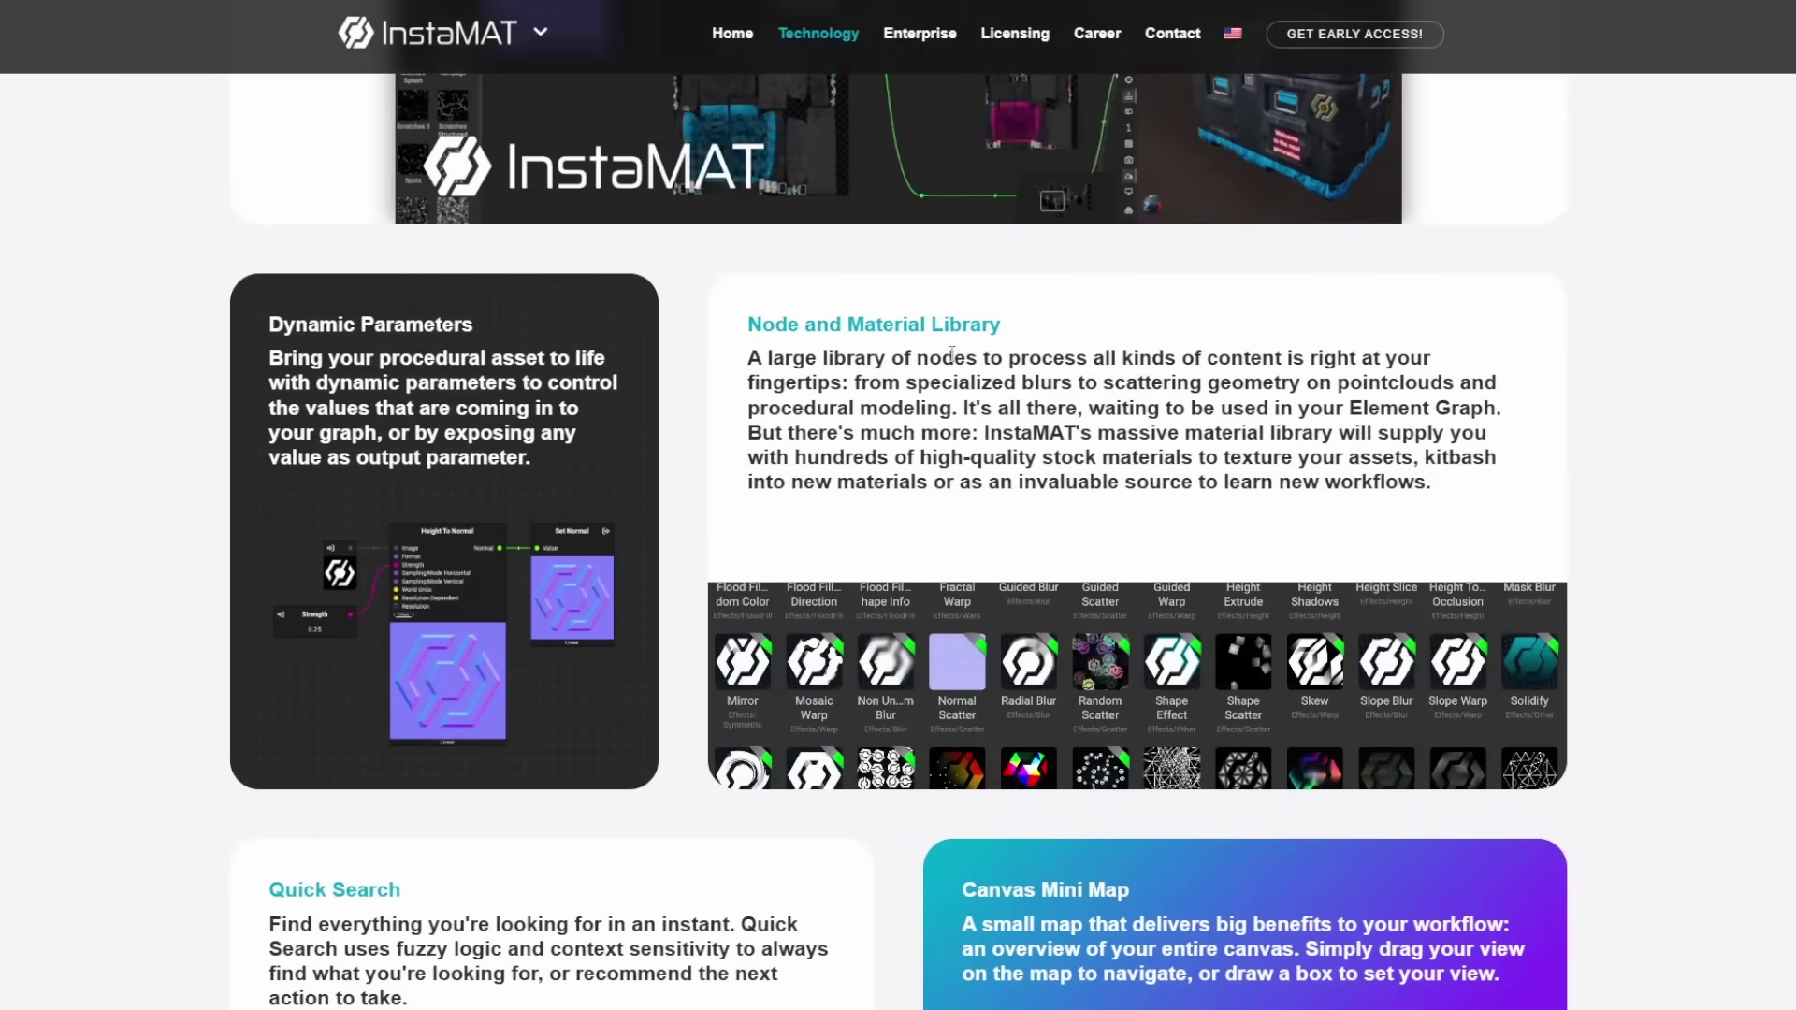
{"action": "scroll", "coordinate": [954, 360], "scroll_direction": "down", "scroll_amount": 10}
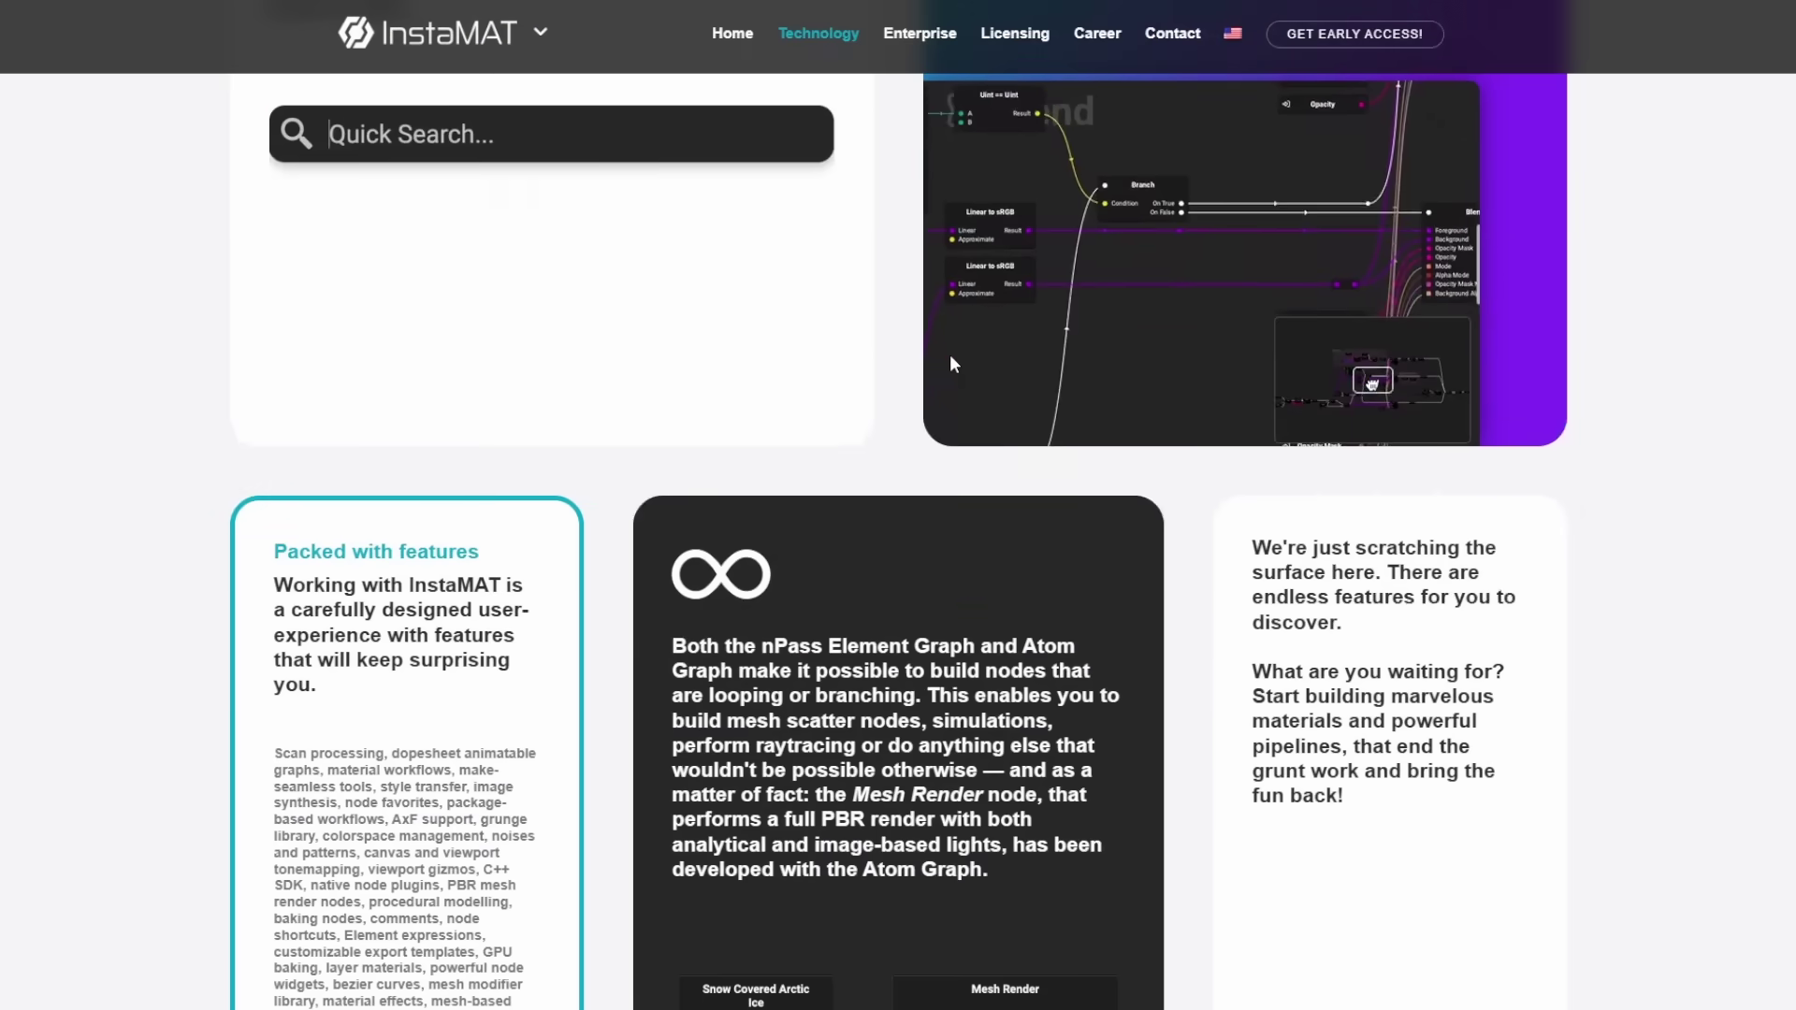
{"action": "scroll", "coordinate": [950, 351], "scroll_direction": "down", "scroll_amount": 5}
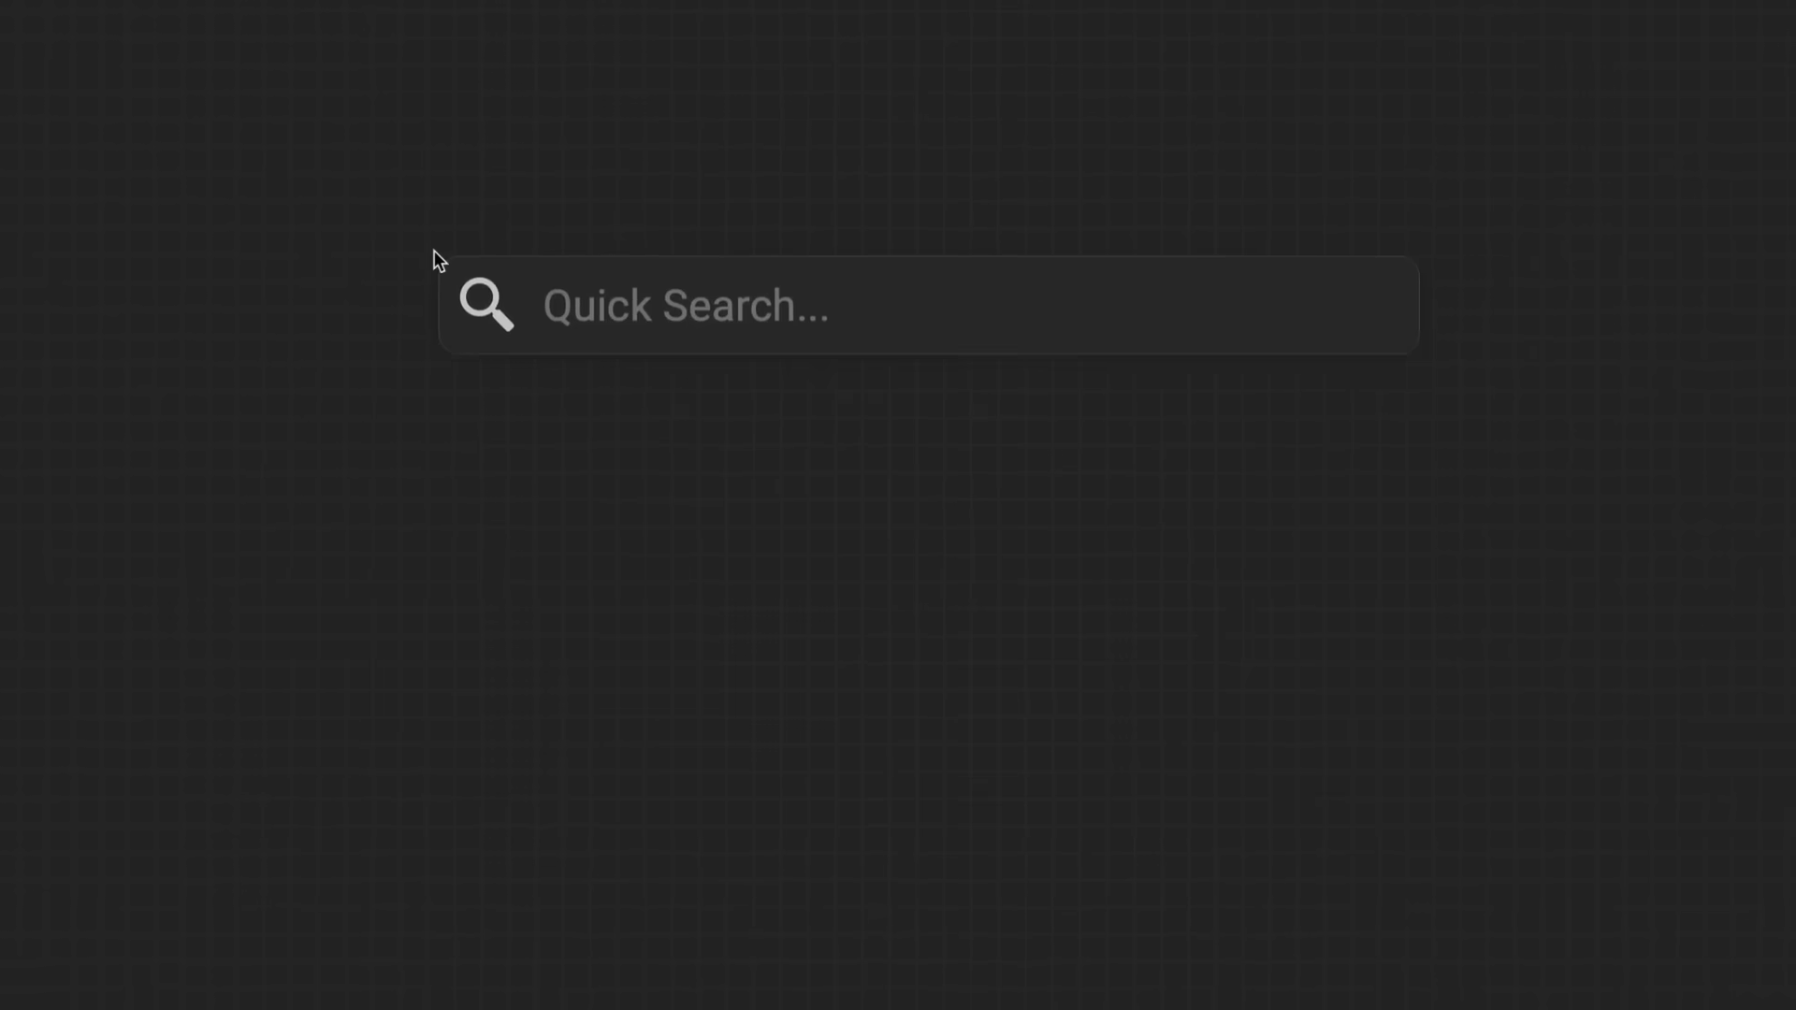
Add a Spots 2 node from a 'grunge' search and a Blur node to the graph.
{"action": "type", "text": "grunge"}
{"action": "key", "text": "Down"}
{"action": "key", "text": "Down"}
{"action": "key", "text": "Down"}
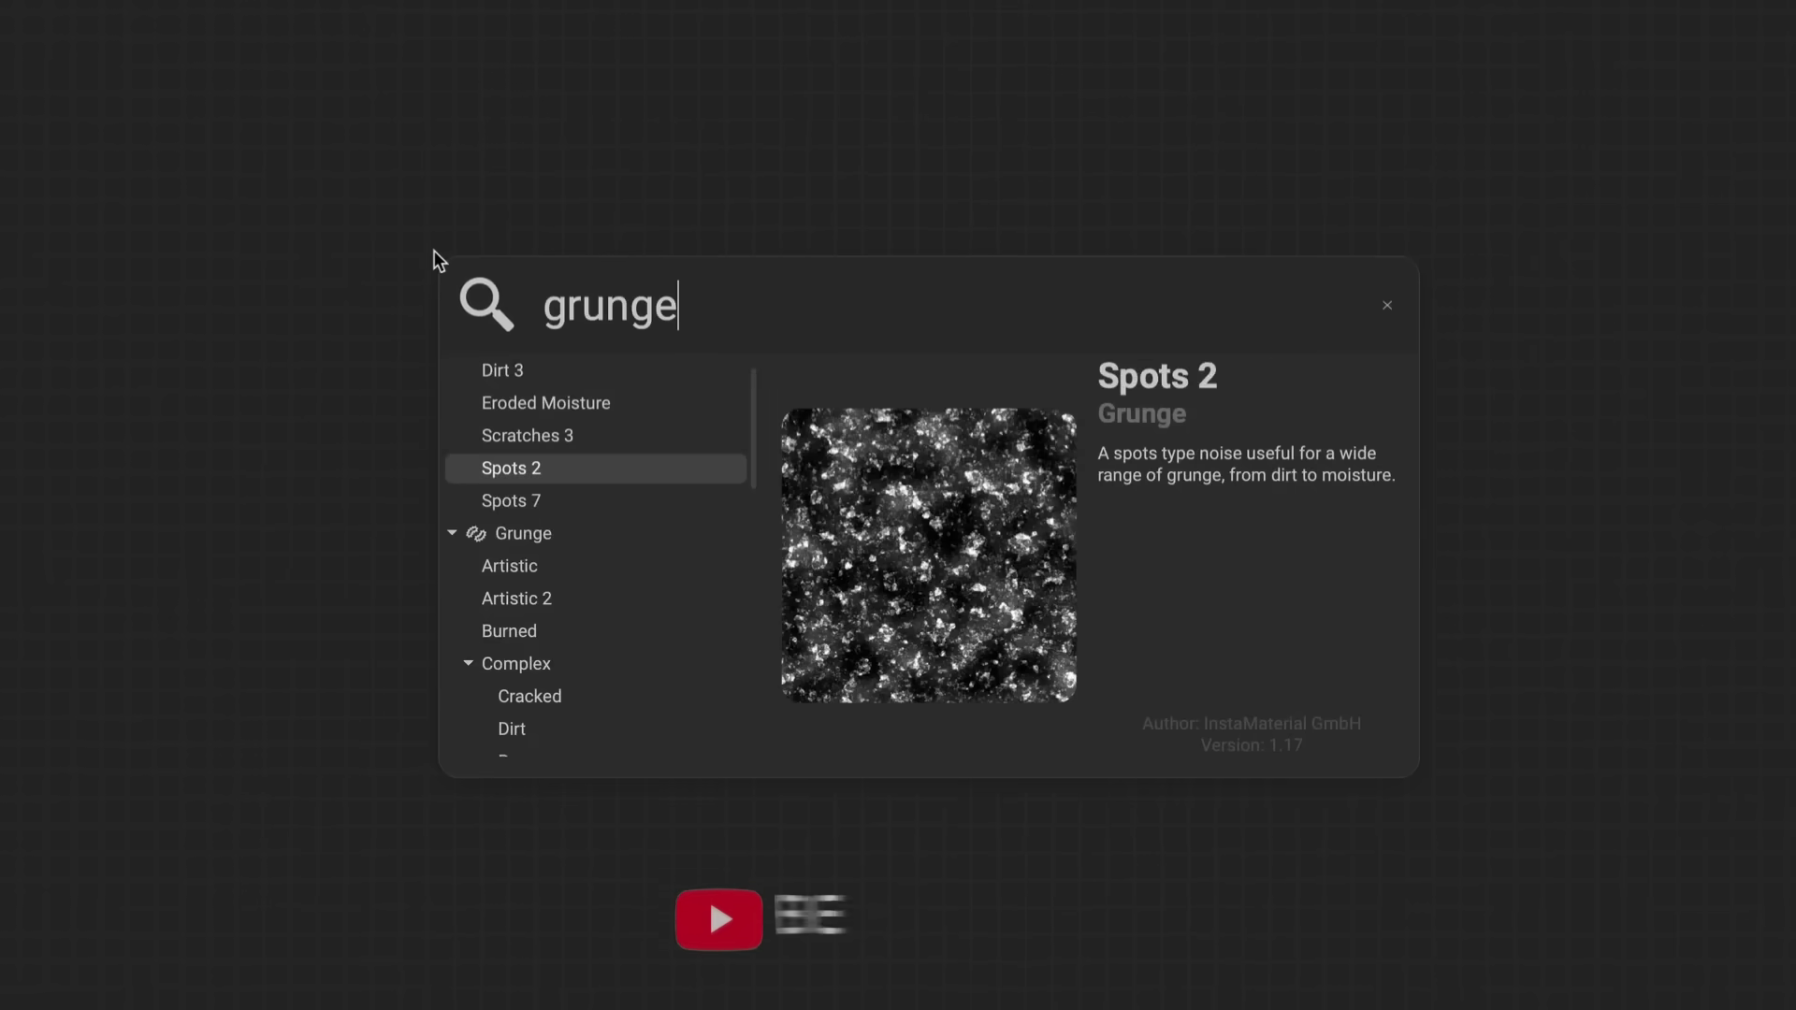
{"action": "key", "text": "Return"}
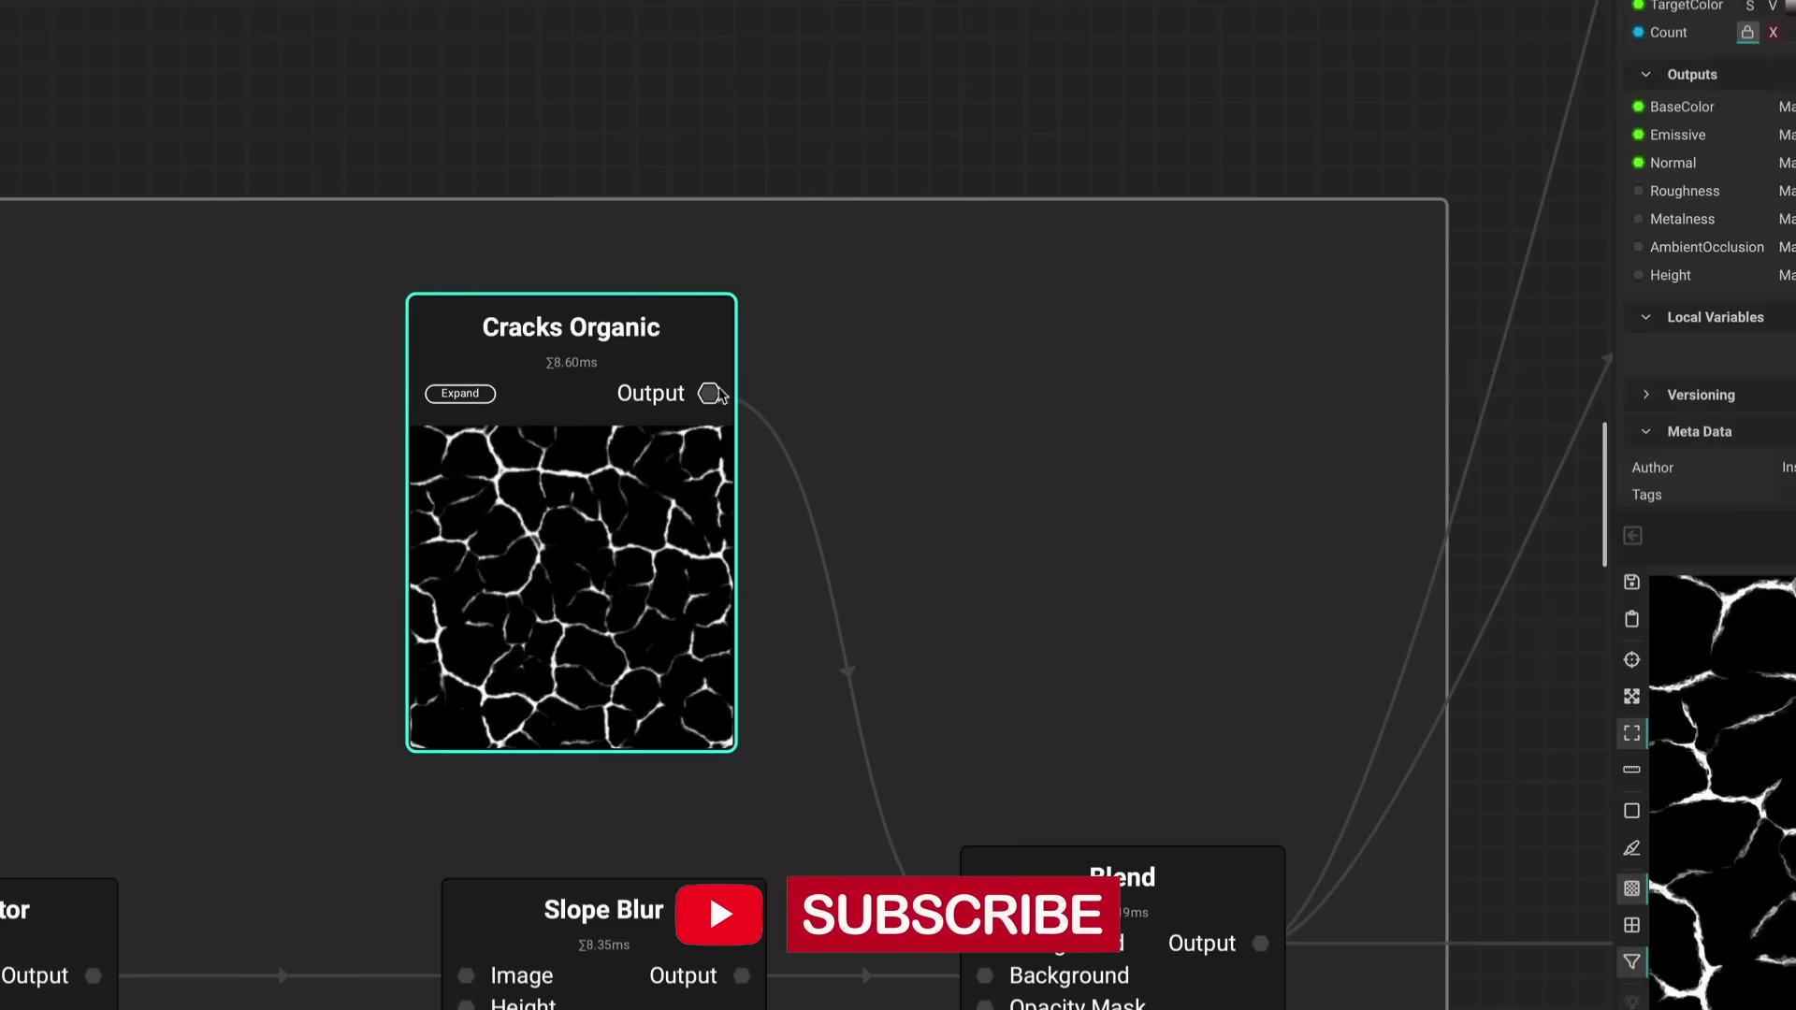
{"action": "key", "text": "space"}
{"action": "type", "text": "blur"}
{"action": "key", "text": "Return"}
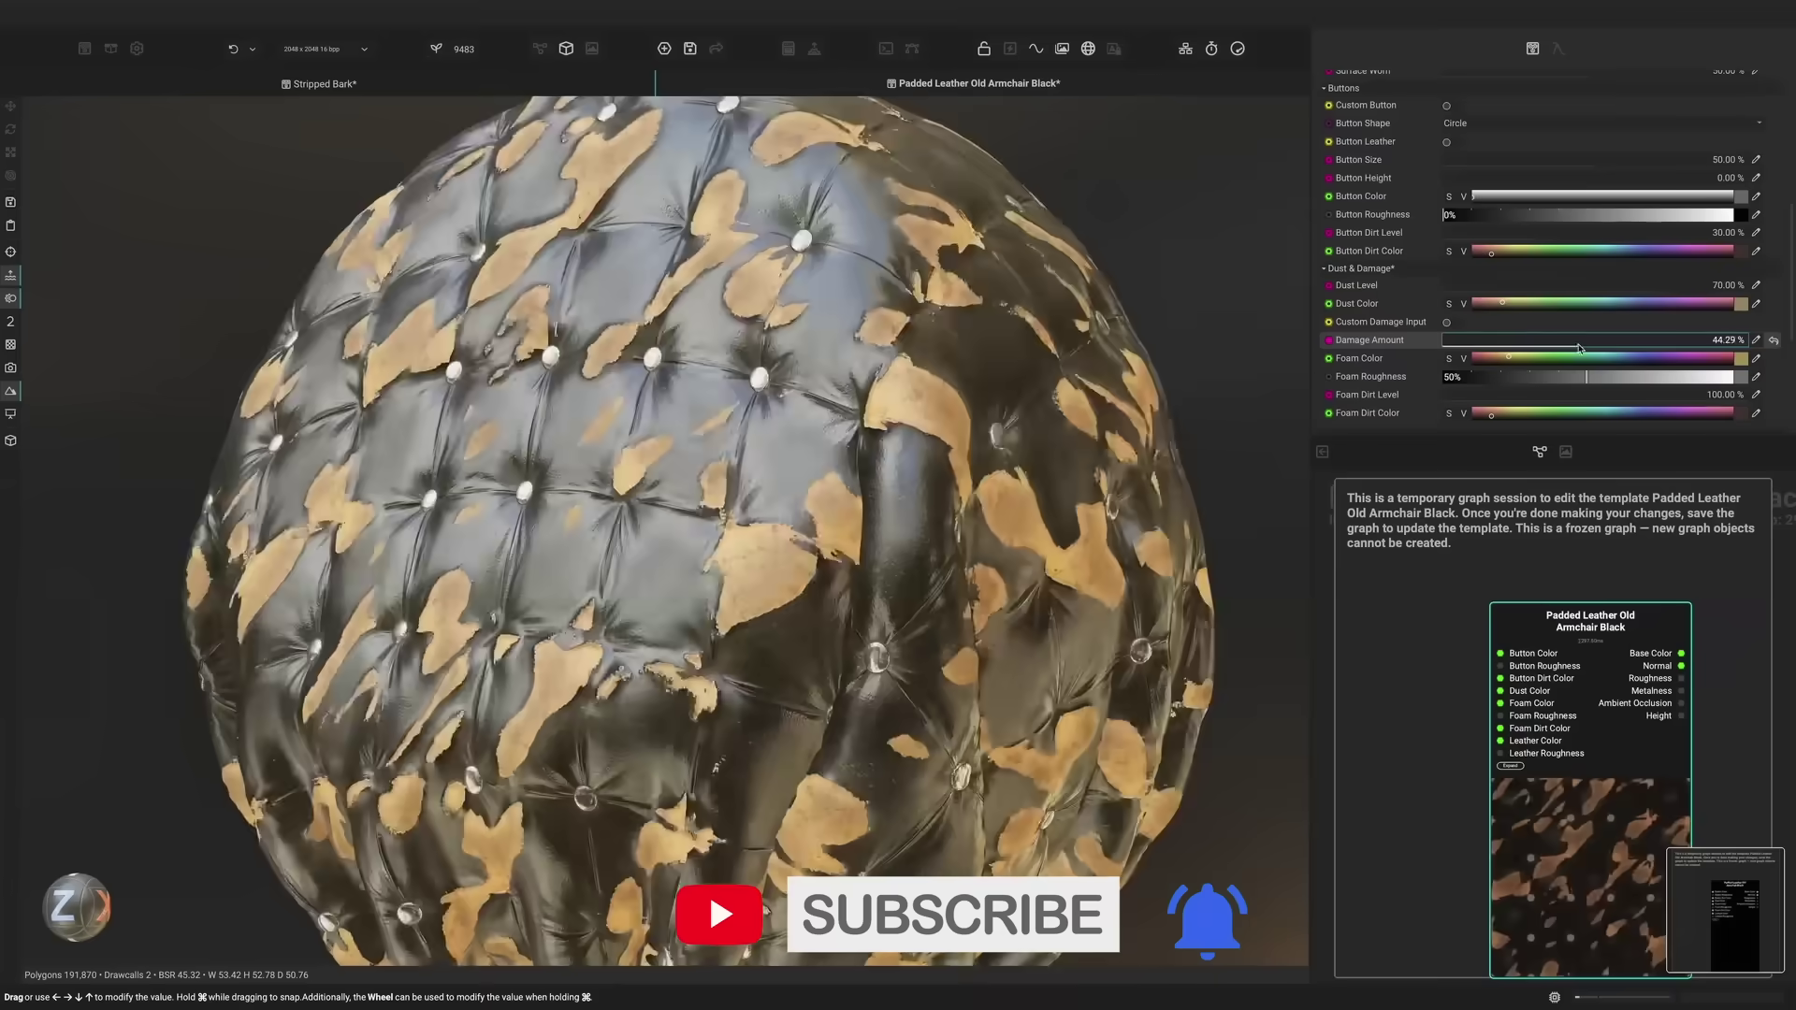
Set leather damage to 93.38%, paint a pink stroke across the crate lid, and maximize brush size.
{"action": "left_click_drag", "start_coordinate": [1665, 341], "coordinate": [1726, 346]}
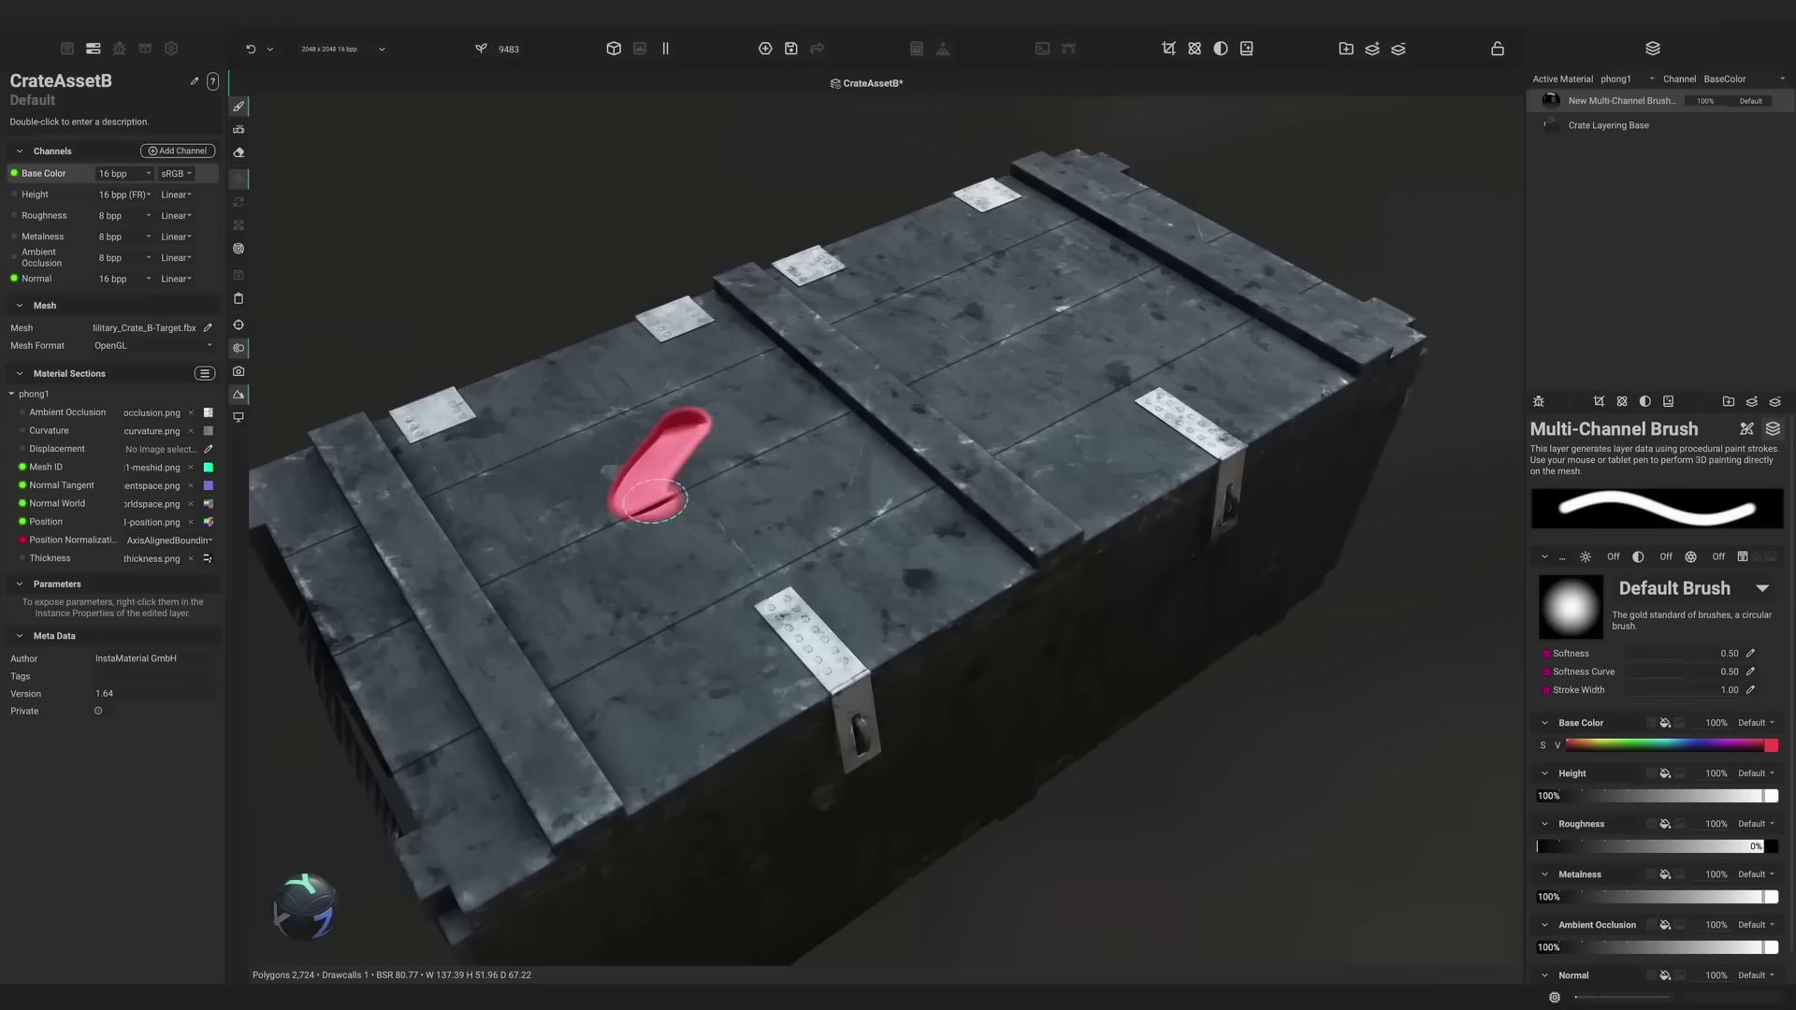
{"action": "left_click_drag", "start_coordinate": [541, 473], "coordinate": [1435, 240]}
{"action": "left_click_drag", "start_coordinate": [1648, 884], "coordinate": [1688, 868]}
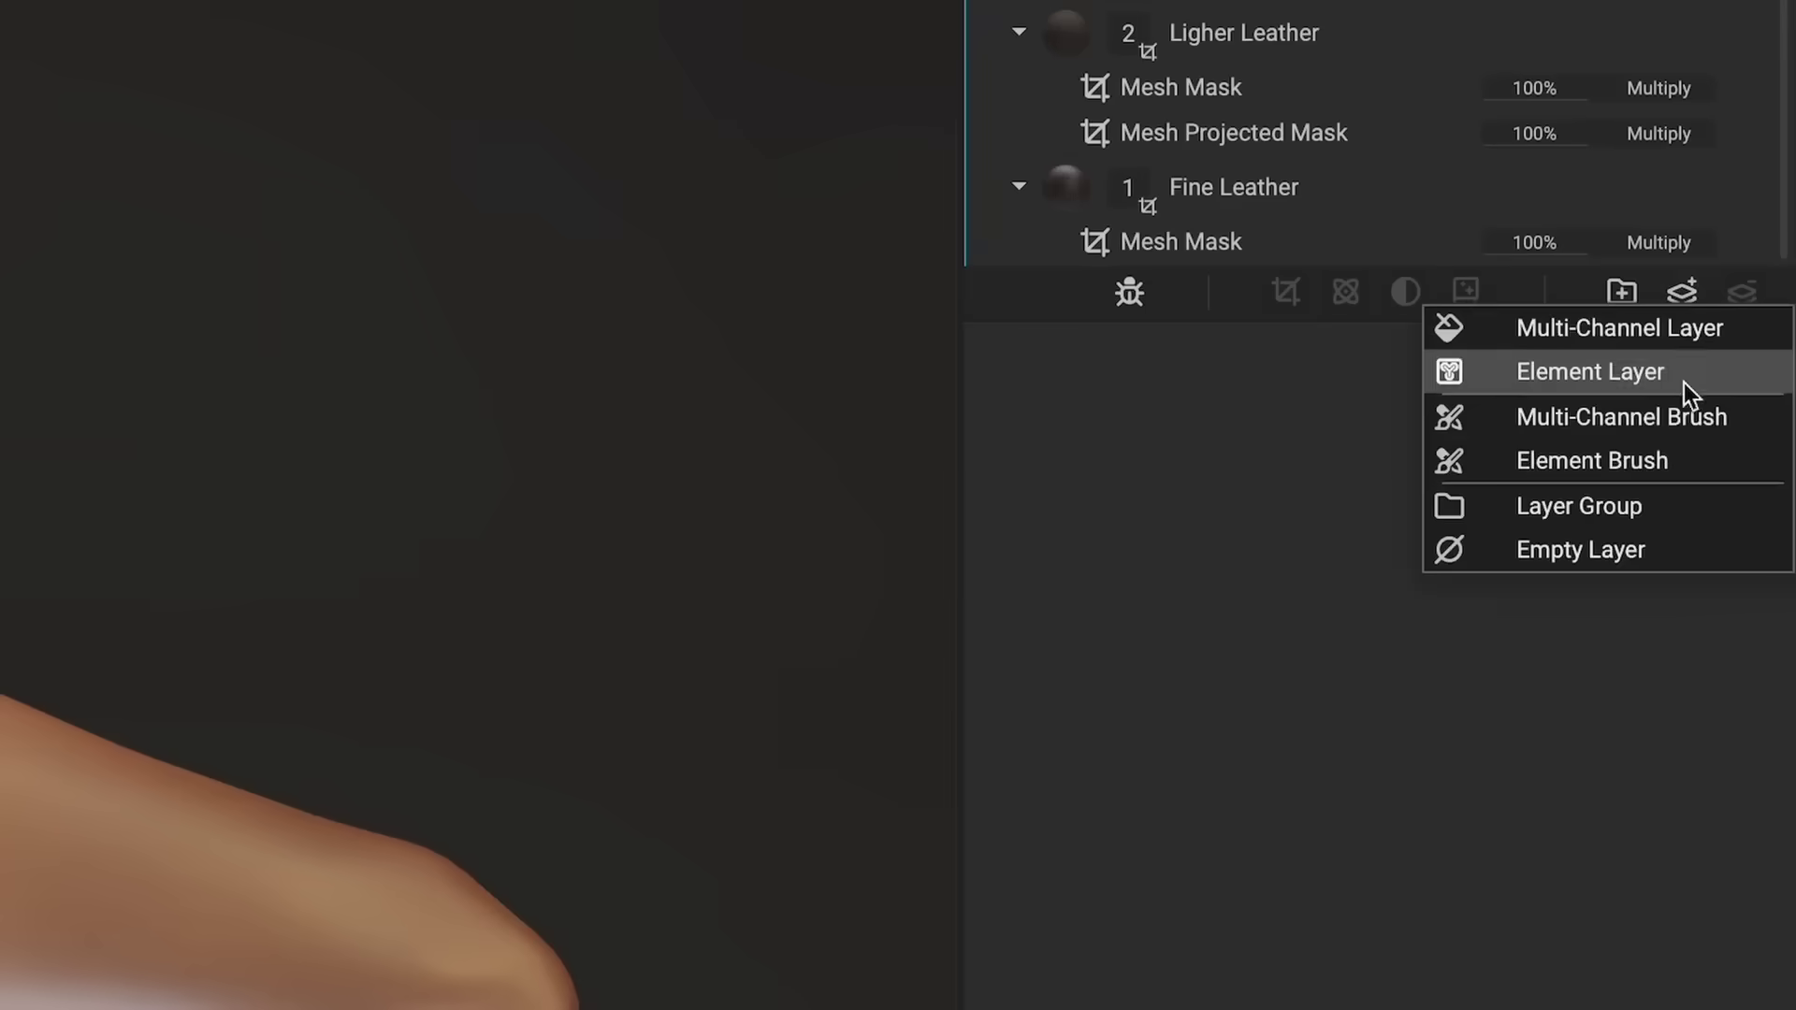
{"action": "left_click", "coordinate": [1681, 376]}
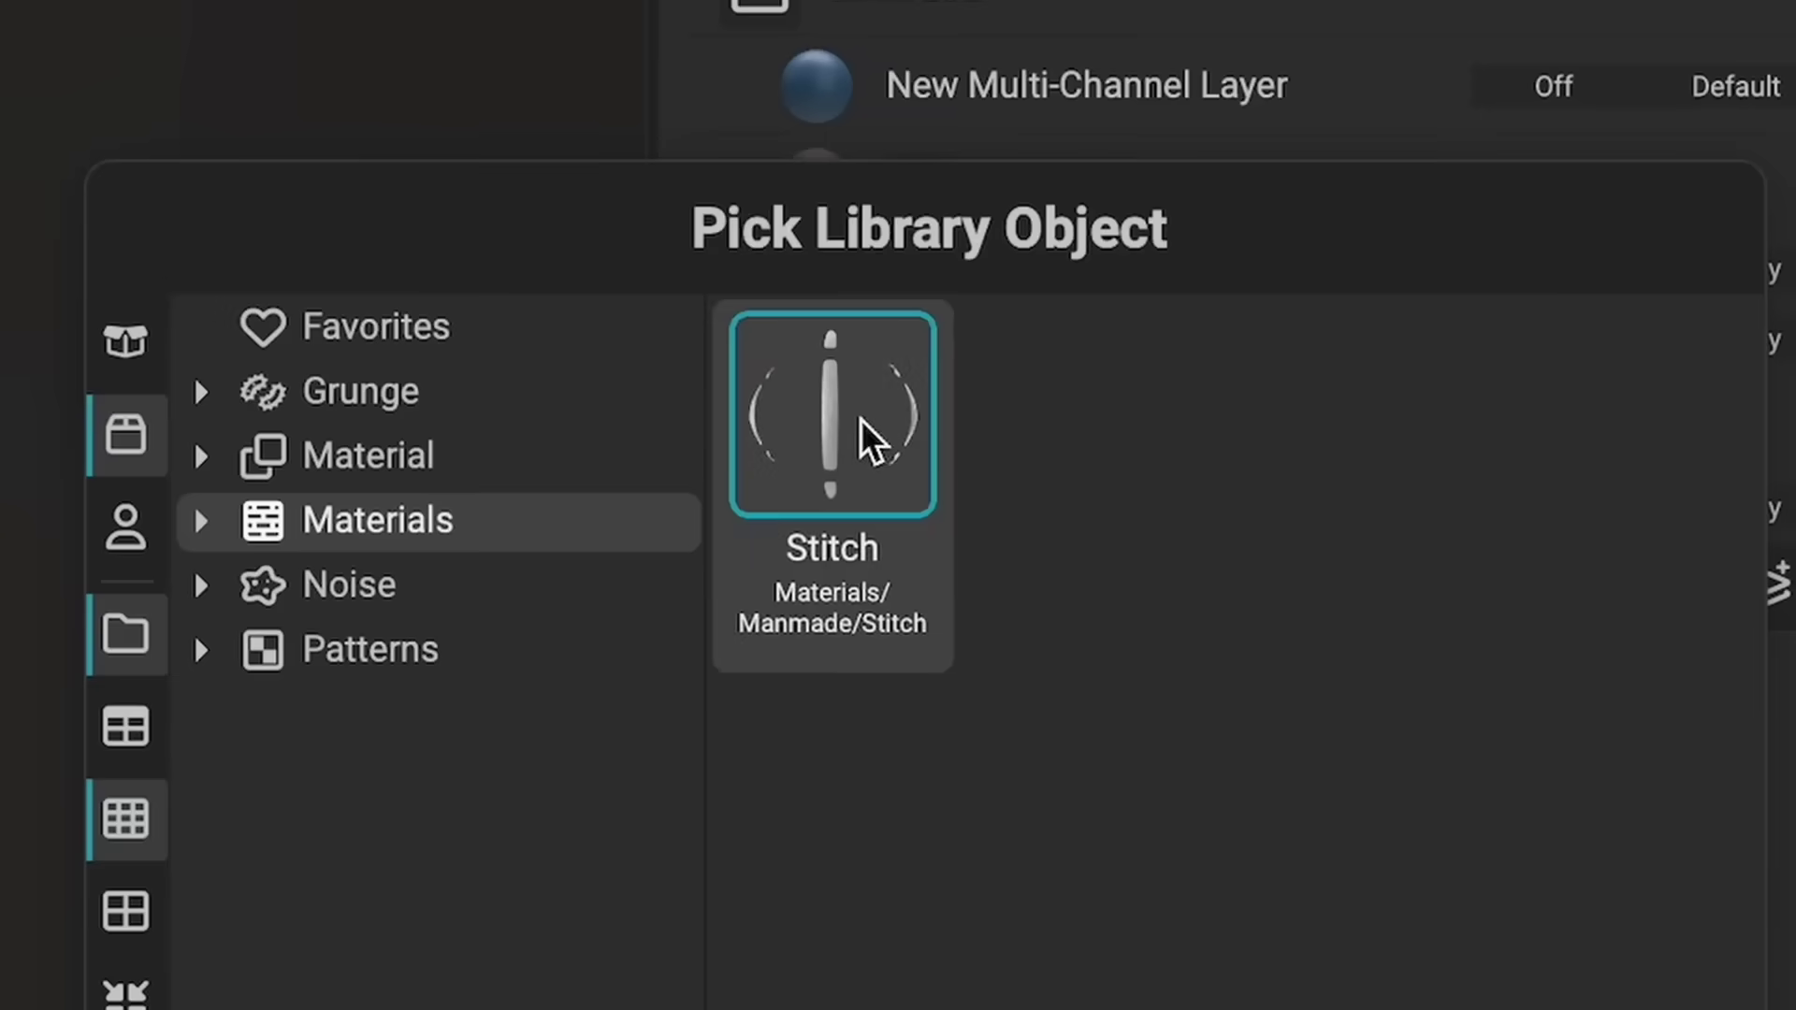